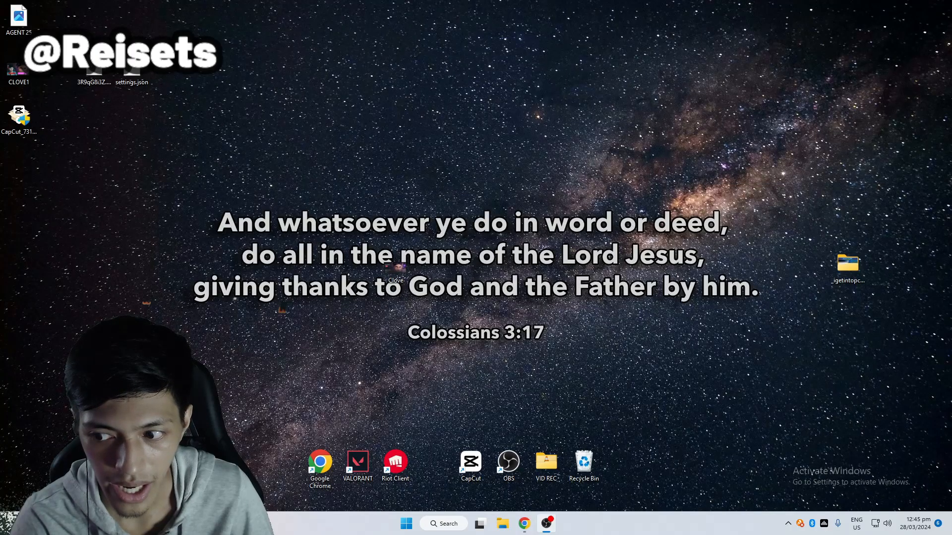
{"action": "left_click", "coordinate": [629, 159]}
{"action": "left_click_drag", "start_coordinate": [667, 78], "coordinate": [824, 97]}
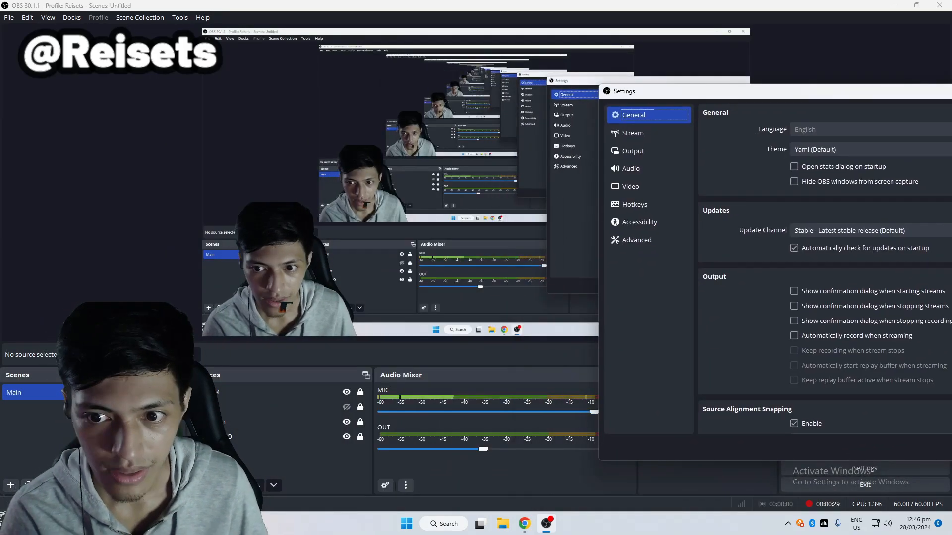
{"action": "left_click_drag", "start_coordinate": [744, 91], "coordinate": [85, 51]}
{"action": "left_click", "coordinate": [280, 50]}
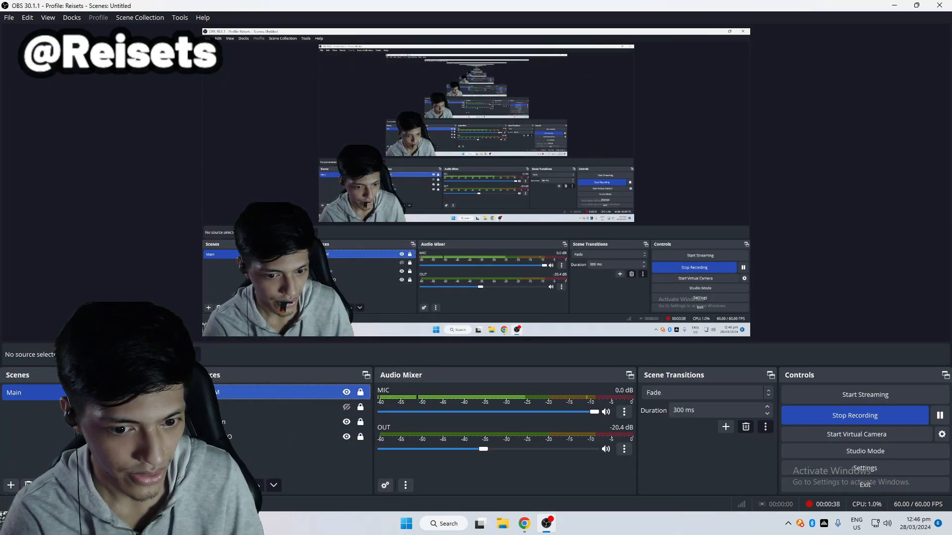
Hide the CAM source, examine the audio devices of the OUT and MIC sources in the AUDIO group, and show CAM again.
{"action": "left_click", "coordinate": [346, 392]}
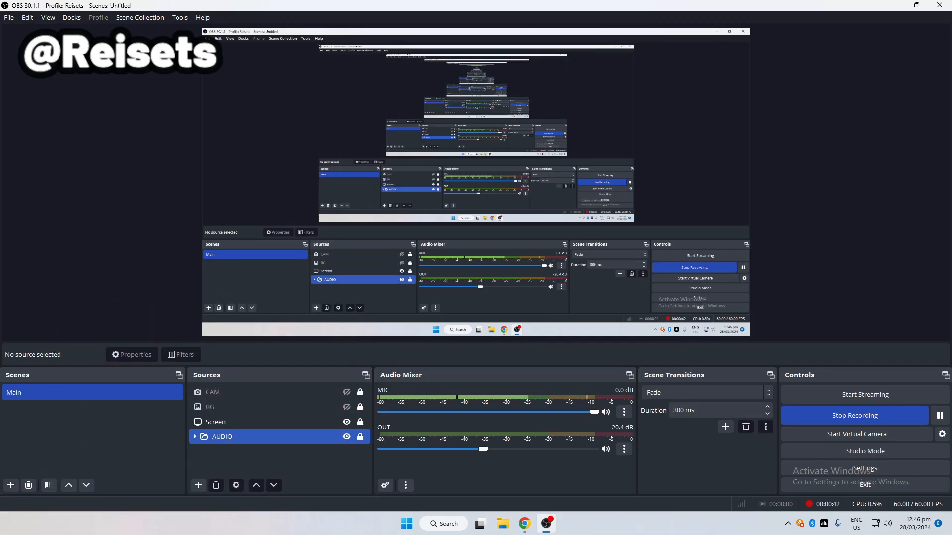
{"action": "left_click", "coordinate": [222, 436]}
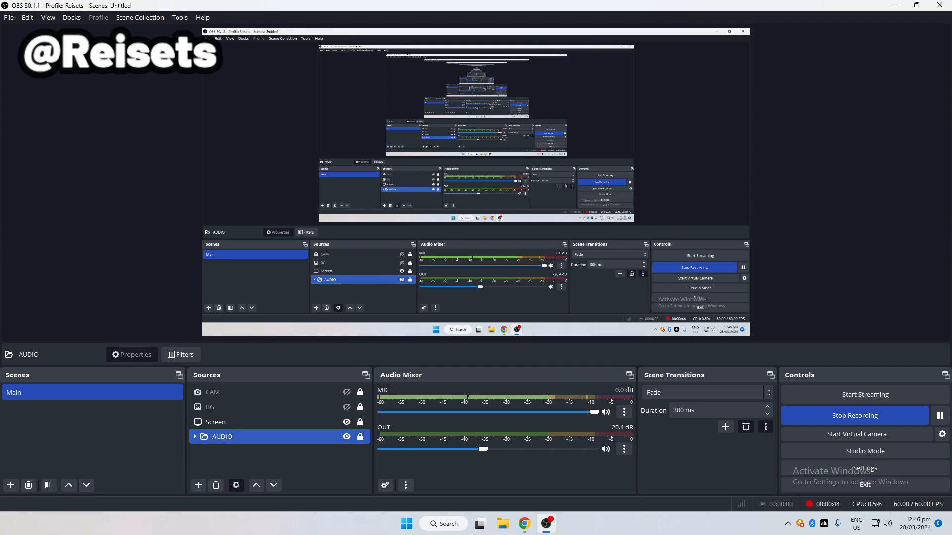
{"action": "left_click", "coordinate": [195, 437]}
{"action": "left_click", "coordinate": [219, 452]}
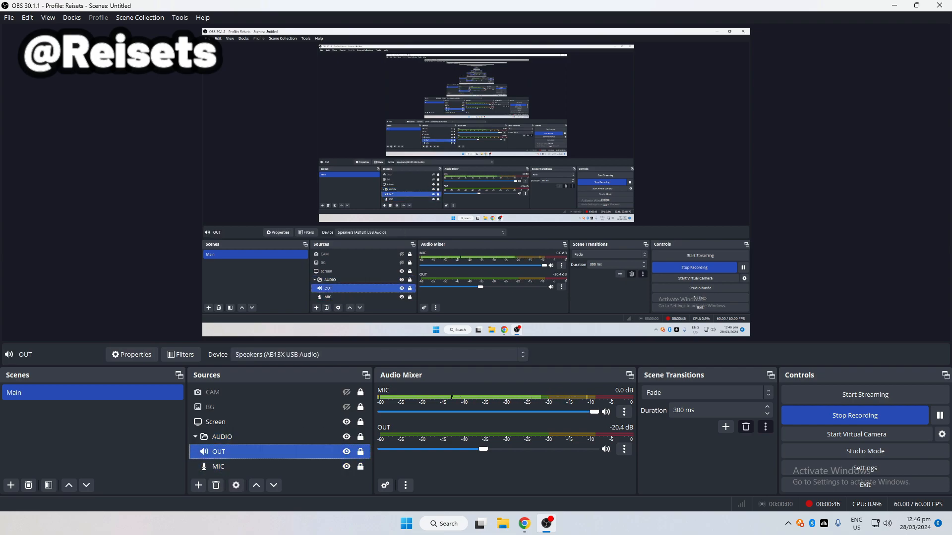
{"action": "left_click", "coordinate": [222, 436]}
{"action": "left_click", "coordinate": [218, 467]}
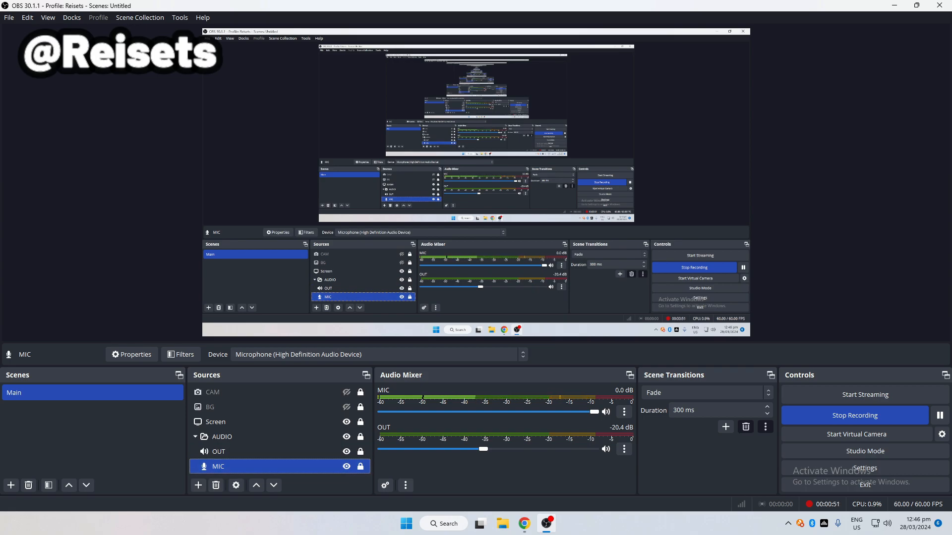
{"action": "left_click", "coordinate": [222, 436]}
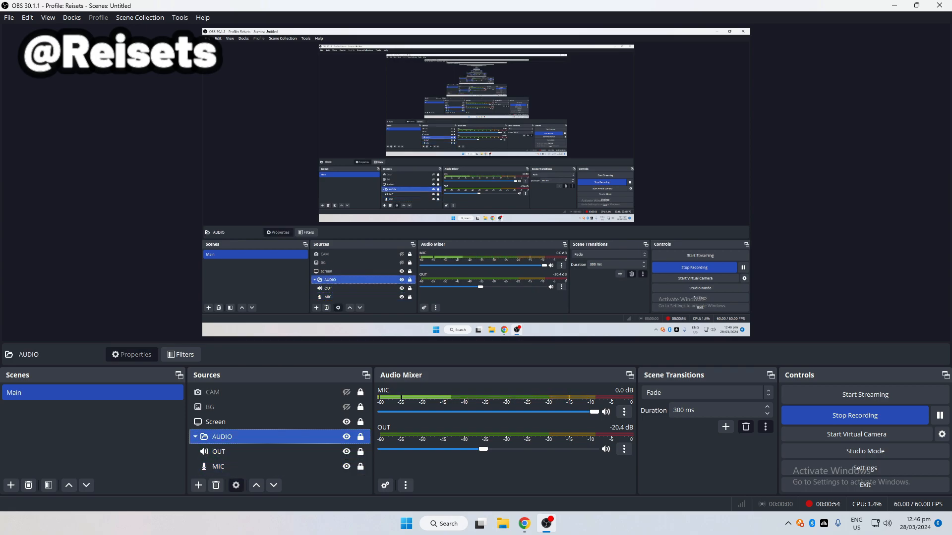
{"action": "left_click", "coordinate": [195, 437]}
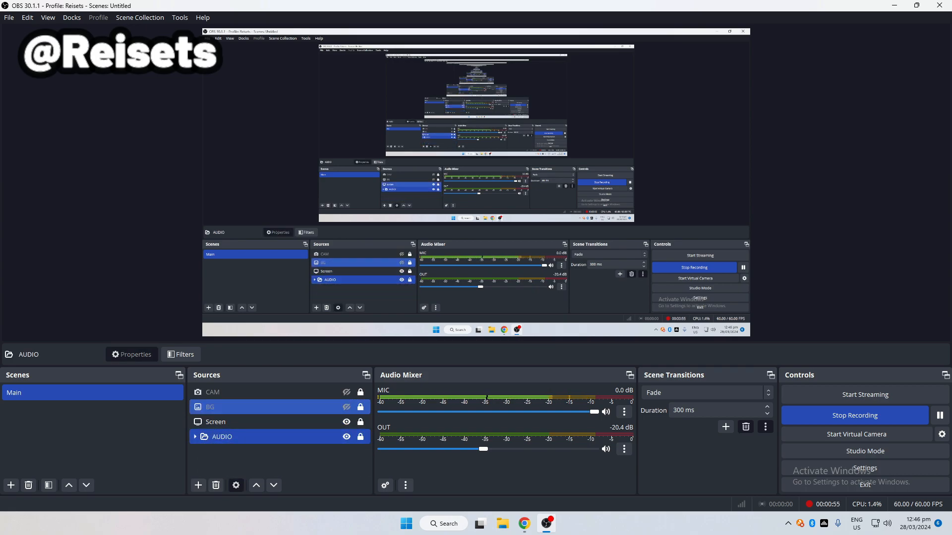
{"action": "left_click", "coordinate": [212, 392]}
{"action": "left_click", "coordinate": [347, 392]}
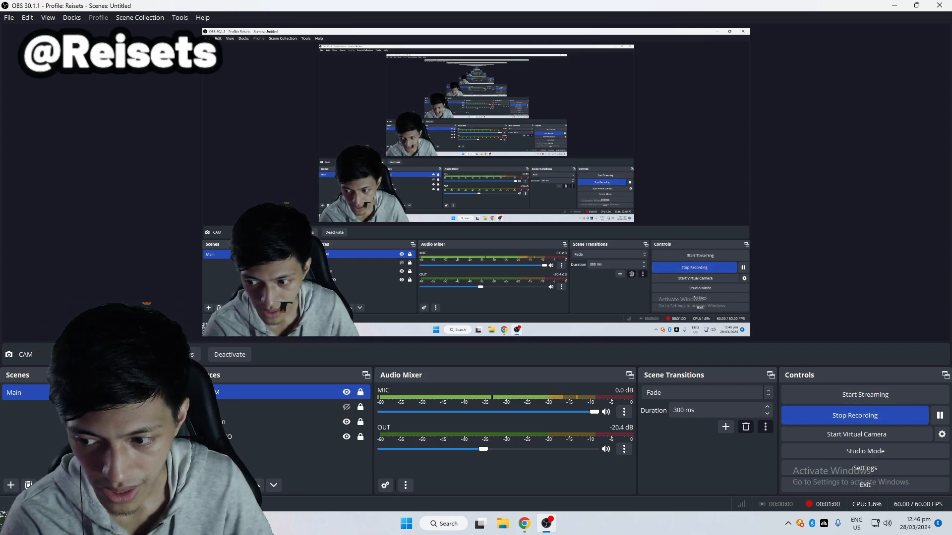
{"action": "left_click", "coordinate": [139, 17]}
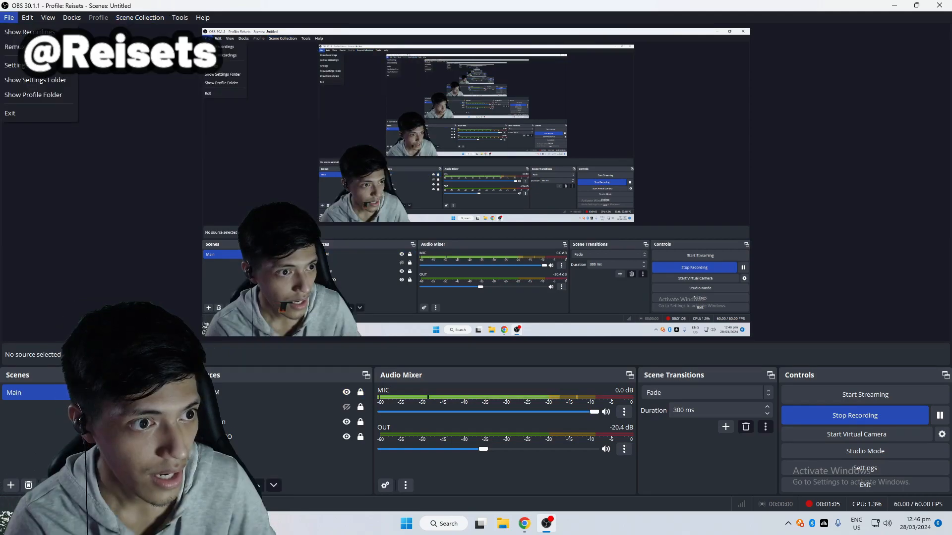
{"action": "key", "text": "Escape"}
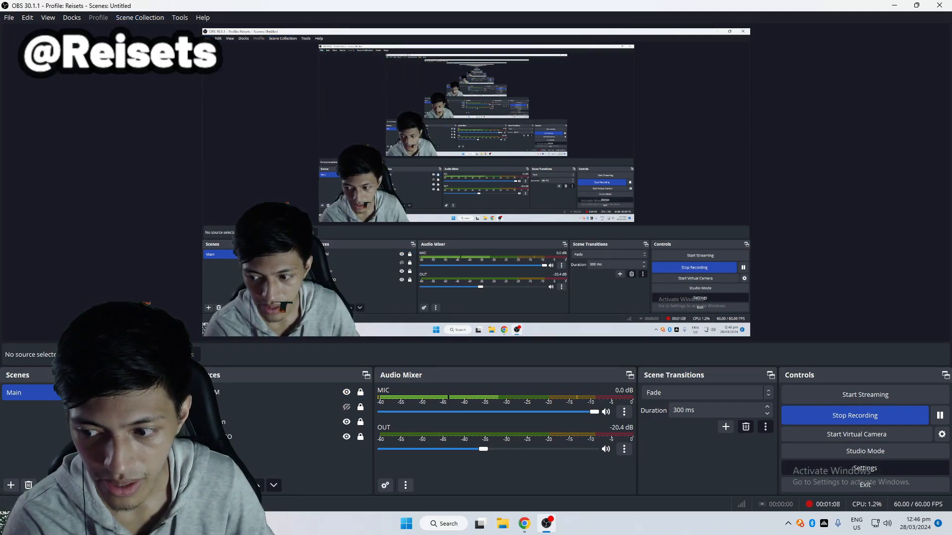
Open the settings and review the General options from language and updates down through output, source snapping and projectors.
{"action": "left_click", "coordinate": [865, 468]}
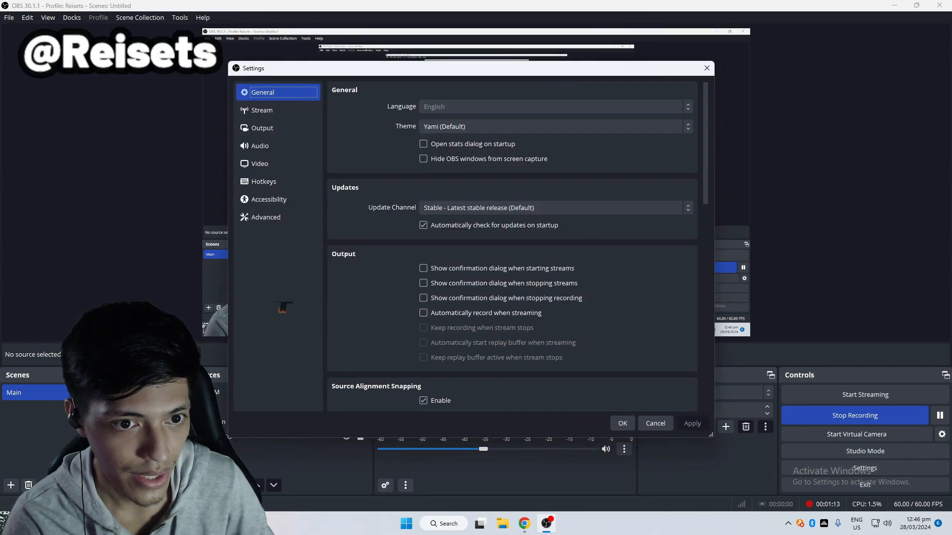
{"action": "left_click", "coordinate": [278, 110]}
{"action": "left_click", "coordinate": [278, 92]}
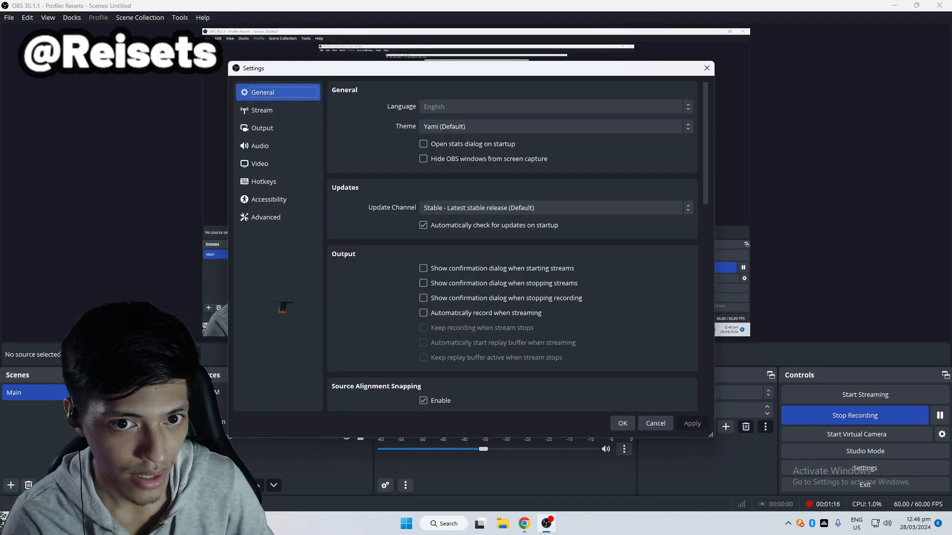
{"action": "scroll", "coordinate": [512, 247], "scroll_direction": "down", "scroll_amount": 6}
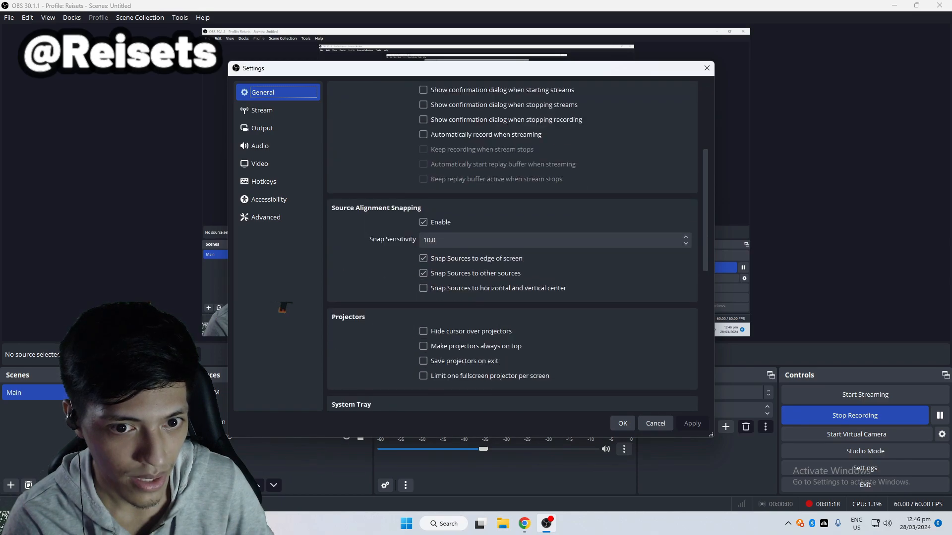
{"action": "scroll", "coordinate": [512, 246], "scroll_direction": "up", "scroll_amount": 4}
{"action": "scroll", "coordinate": [512, 246], "scroll_direction": "down", "scroll_amount": 7}
{"action": "scroll", "coordinate": [512, 246], "scroll_direction": "up", "scroll_amount": 3}
{"action": "scroll", "coordinate": [512, 246], "scroll_direction": "down", "scroll_amount": 5}
{"action": "scroll", "coordinate": [512, 246], "scroll_direction": "up", "scroll_amount": 8}
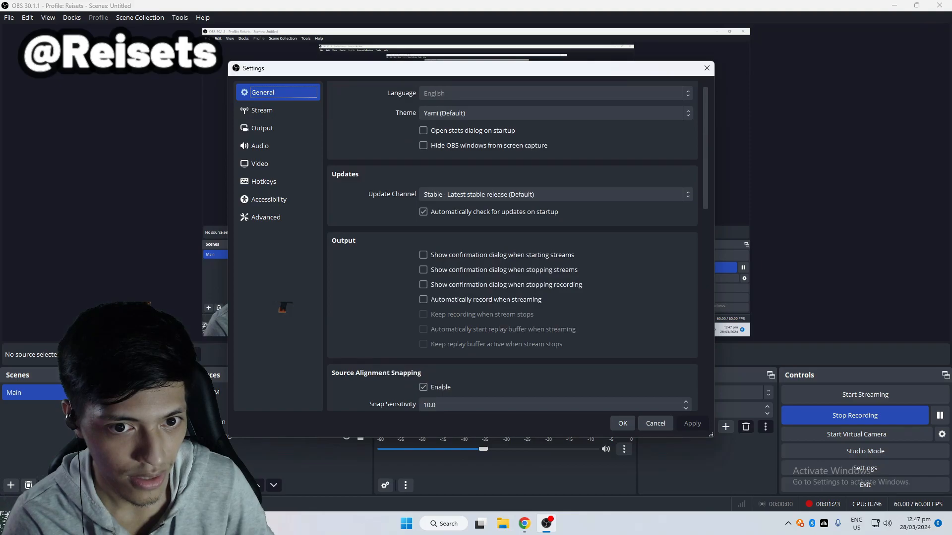
{"action": "scroll", "coordinate": [512, 246], "scroll_direction": "down", "scroll_amount": 7}
{"action": "scroll", "coordinate": [512, 246], "scroll_direction": "up", "scroll_amount": 7}
Open the Stream settings and examine which streaming services can be chosen.
{"action": "left_click", "coordinate": [277, 110]}
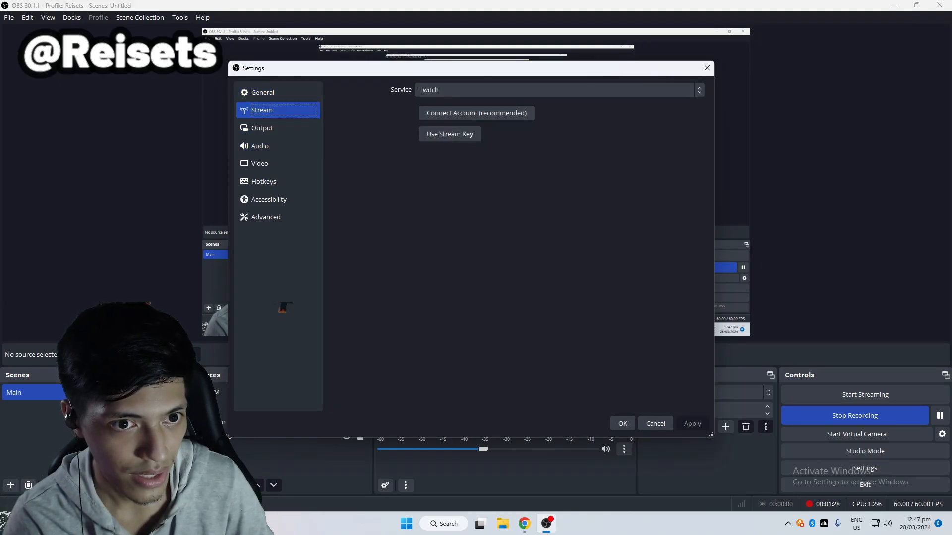
{"action": "left_click", "coordinate": [559, 90]}
{"action": "left_click", "coordinate": [559, 90]}
{"action": "left_click", "coordinate": [559, 90]}
{"action": "left_click", "coordinate": [559, 90]}
{"action": "left_click", "coordinate": [559, 90]}
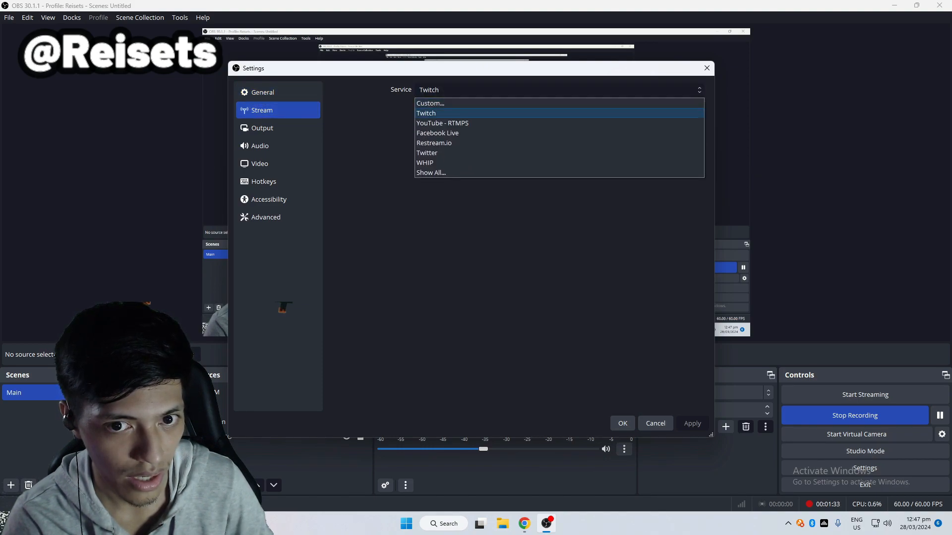
Try YouTube - RTMPS as the streaming service and switch back to Twitch.
{"action": "left_click", "coordinate": [559, 123]}
{"action": "left_click", "coordinate": [559, 89]}
{"action": "left_click", "coordinate": [559, 89]}
{"action": "left_click", "coordinate": [559, 90]}
{"action": "left_click", "coordinate": [559, 113]}
{"action": "left_click", "coordinate": [559, 90]}
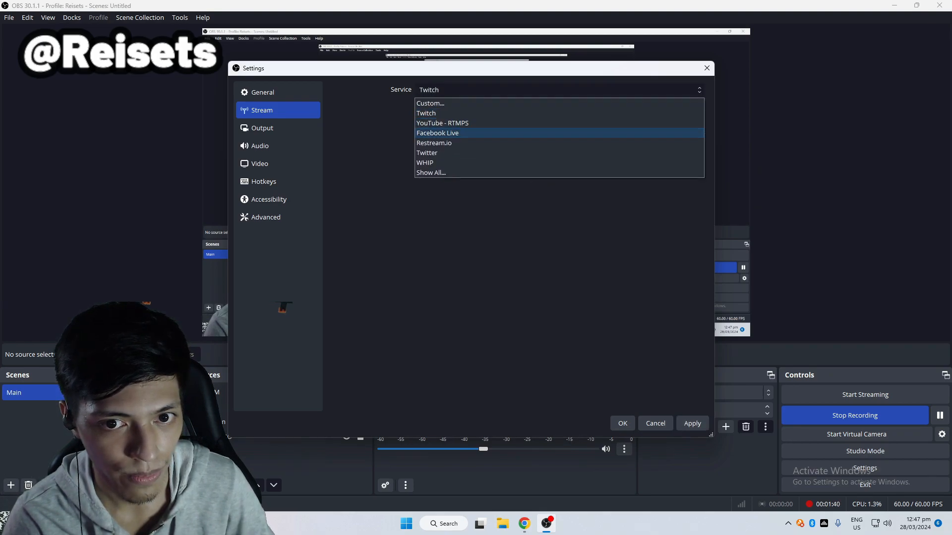
Try Facebook Live, Restream.io and Twitter in turn as the streaming service.
{"action": "left_click", "coordinate": [559, 133]}
{"action": "left_click", "coordinate": [559, 90]}
{"action": "left_click", "coordinate": [559, 143]}
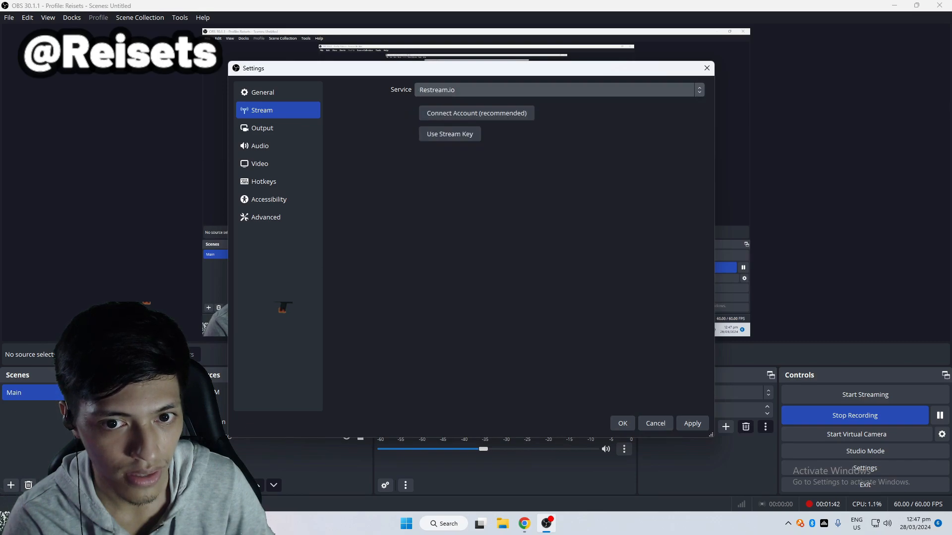
{"action": "left_click", "coordinate": [559, 89]}
{"action": "left_click", "coordinate": [559, 153]}
{"action": "left_click", "coordinate": [559, 90]}
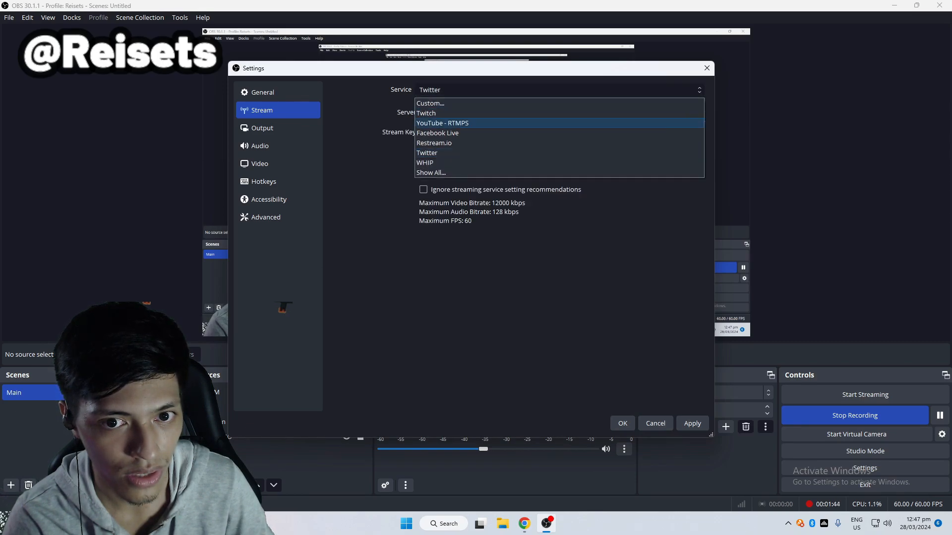
{"action": "left_click", "coordinate": [559, 163]}
{"action": "left_click", "coordinate": [572, 275]}
Set the streaming service to YouTube - RTMPS with the primary YouTube ingest server and display the stream key entry.
{"action": "left_click", "coordinate": [559, 90]}
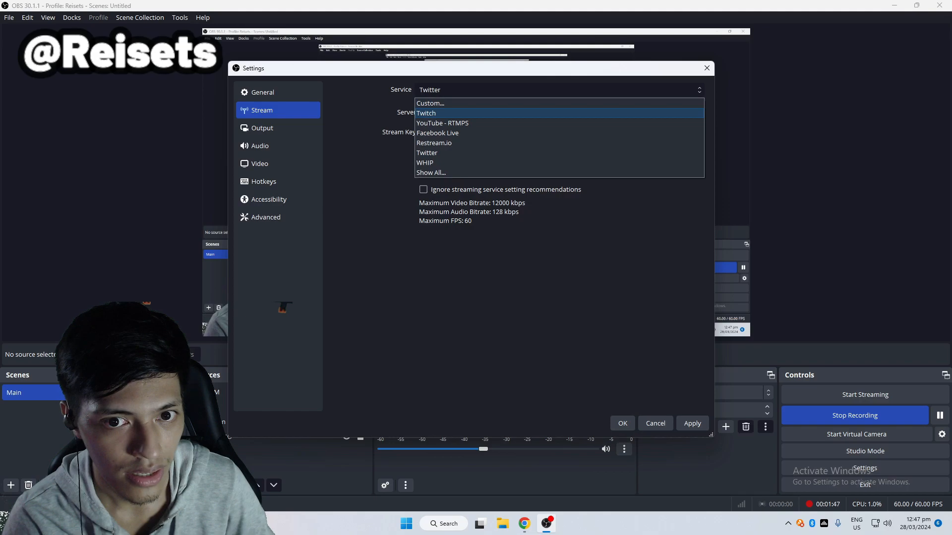
{"action": "left_click", "coordinate": [559, 121]}
{"action": "left_click", "coordinate": [467, 166]}
{"action": "left_click", "coordinate": [511, 113]}
{"action": "left_click", "coordinate": [510, 126]}
{"action": "left_click", "coordinate": [511, 133]}
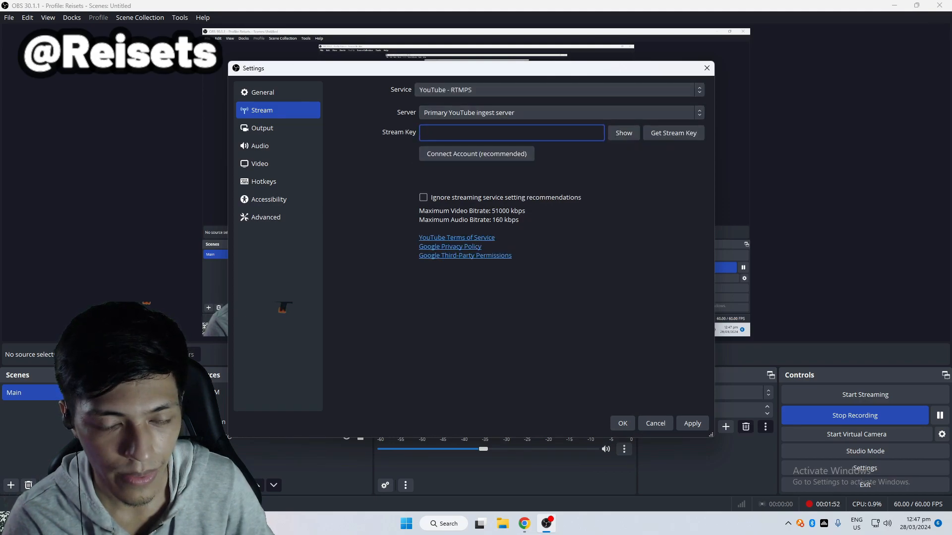
Enable ignoring the streaming service setting recommendations, accept the override, and apply the stream settings.
{"action": "left_click_drag", "start_coordinate": [388, 68], "coordinate": [525, 97]}
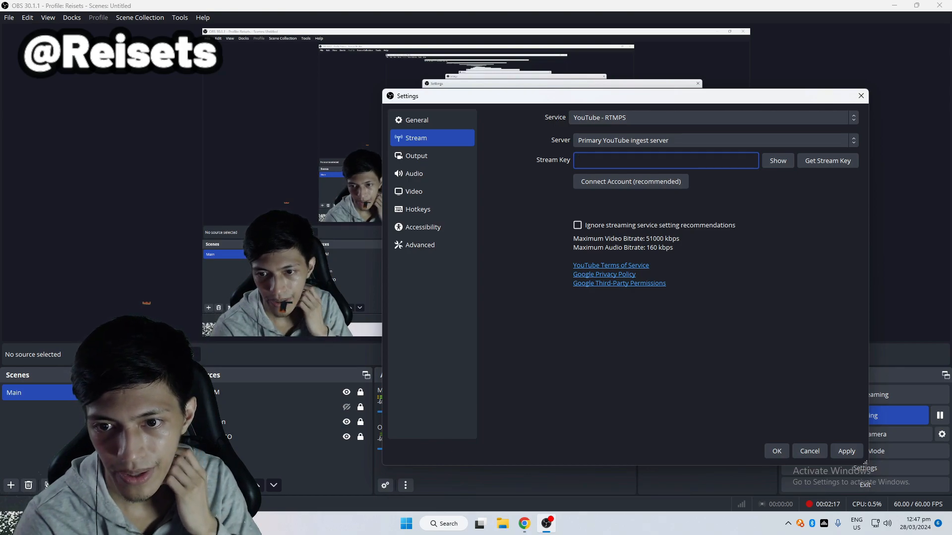
{"action": "left_click", "coordinate": [694, 213]}
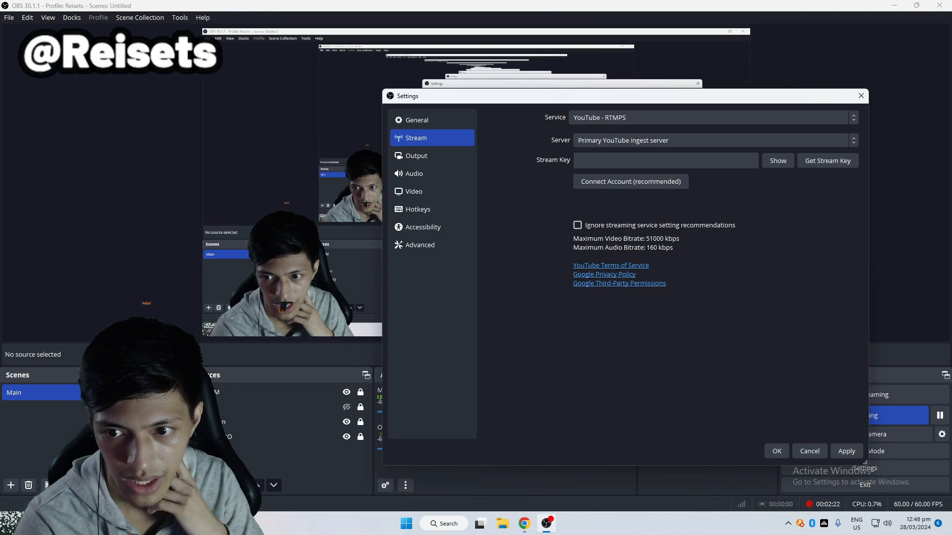
{"action": "left_click", "coordinate": [577, 225]}
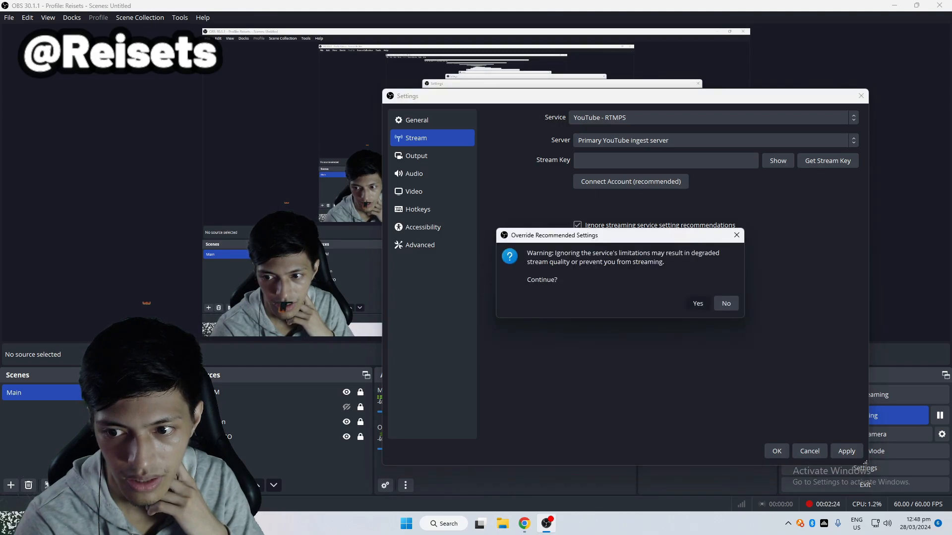
{"action": "left_click", "coordinate": [698, 304]}
{"action": "left_click", "coordinate": [846, 451]}
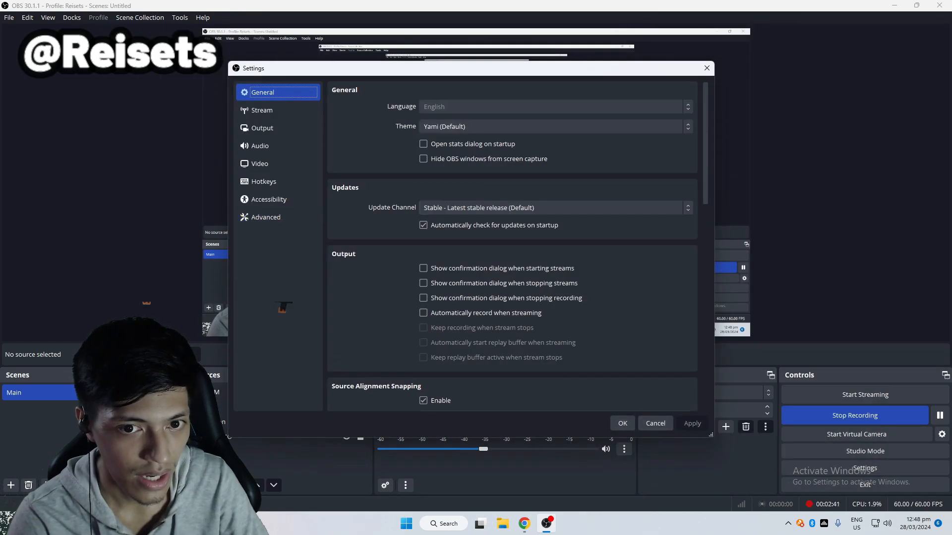
Check the saved Stream settings, open the Output settings and view the available output modes.
{"action": "left_click", "coordinate": [277, 110]}
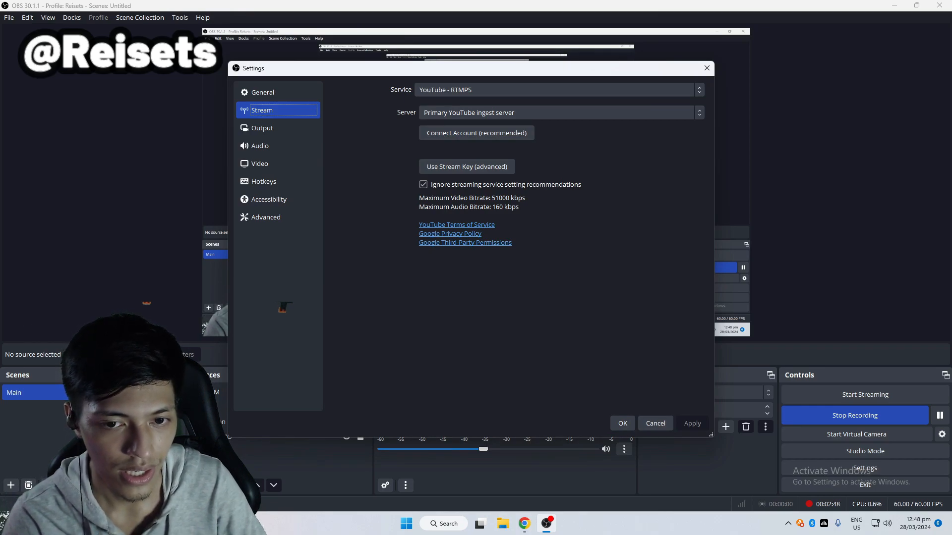
{"action": "left_click", "coordinate": [304, 125]}
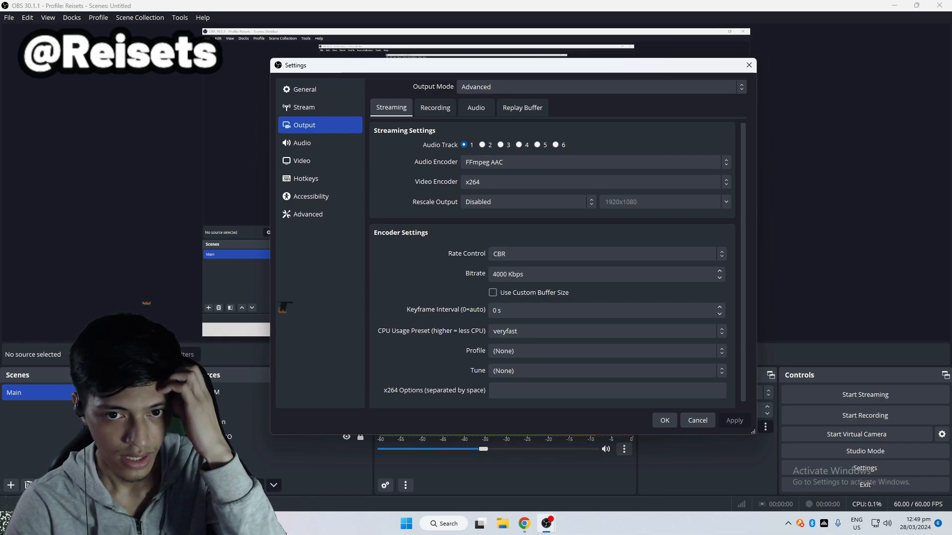
{"action": "left_click", "coordinate": [601, 87]}
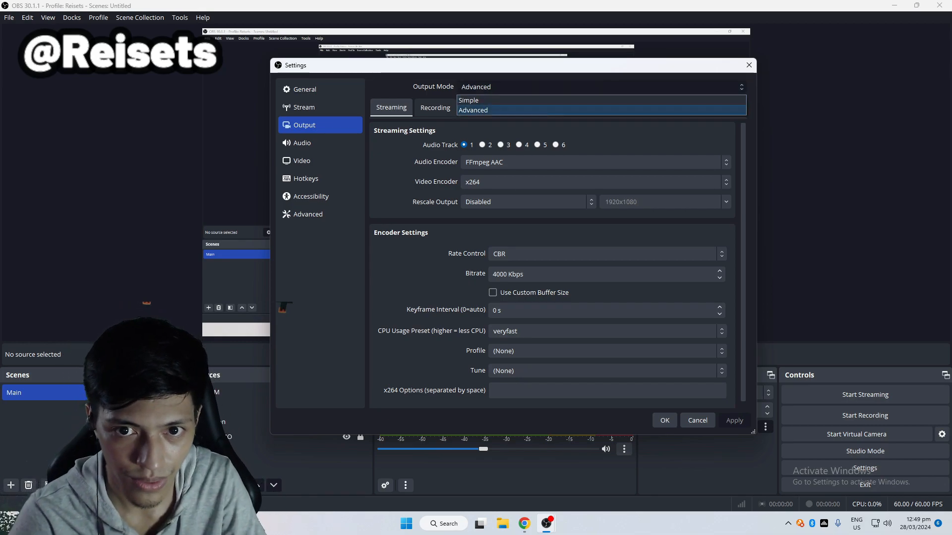
{"action": "left_click", "coordinate": [600, 87]}
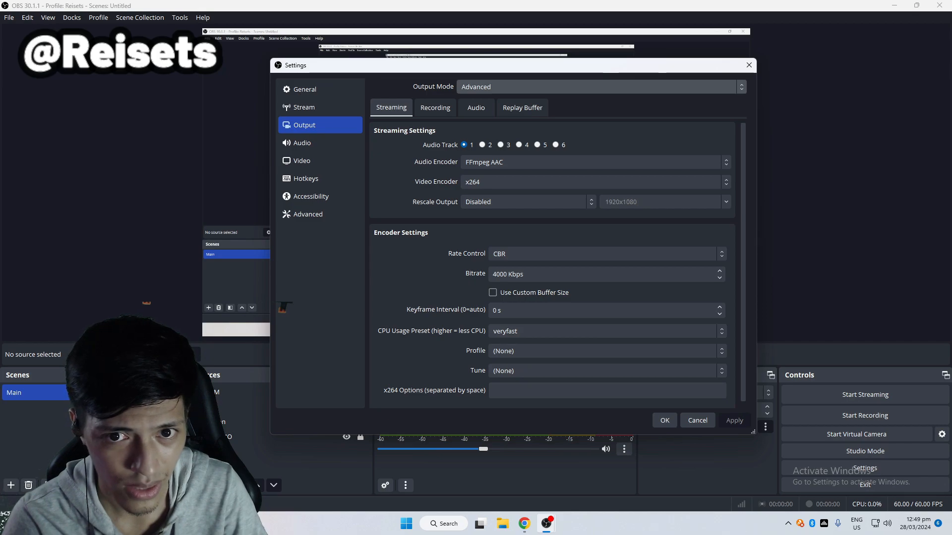
Try the Simple output mode to see its streaming and recording options.
{"action": "left_click_drag", "start_coordinate": [409, 73], "coordinate": [324, 74]}
{"action": "left_click", "coordinate": [516, 89]}
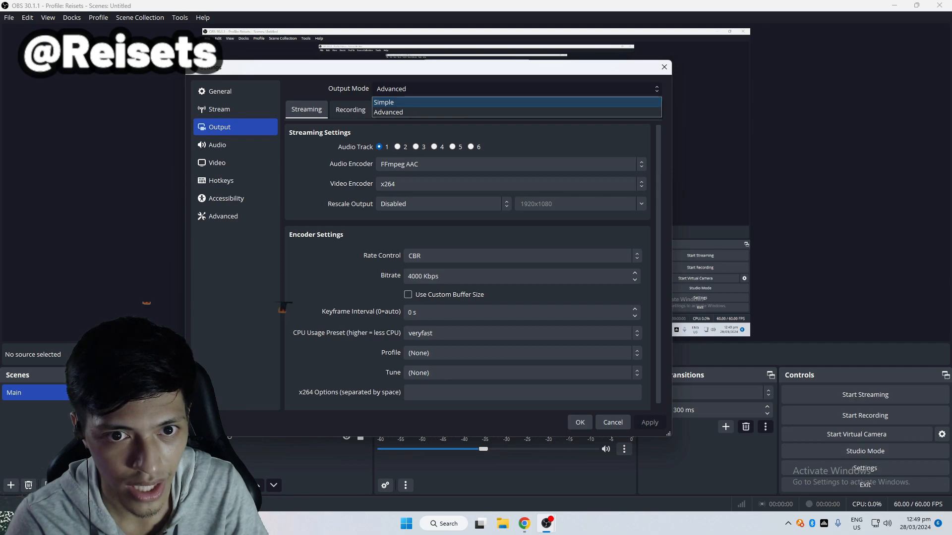
{"action": "left_click", "coordinate": [517, 102]}
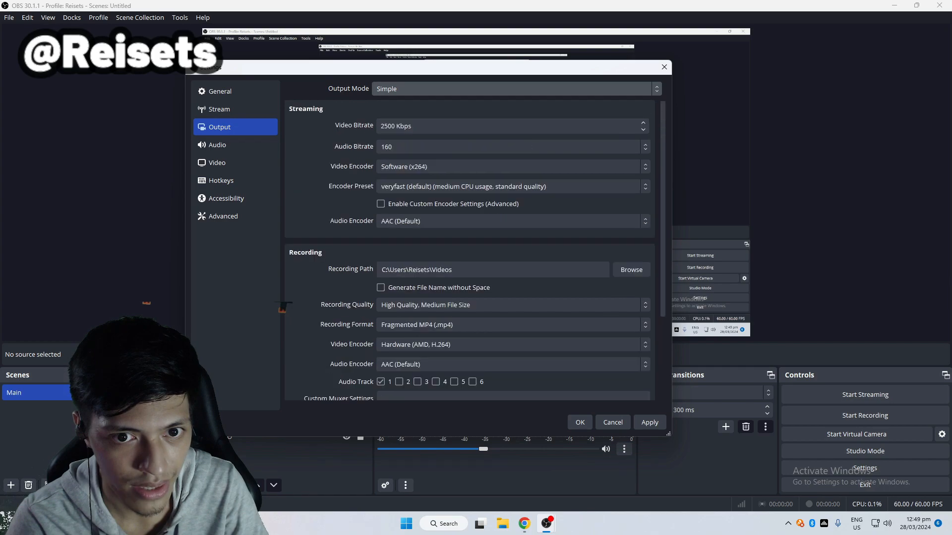
Set the output mode to Advanced and apply the output settings.
{"action": "left_click", "coordinate": [516, 89]}
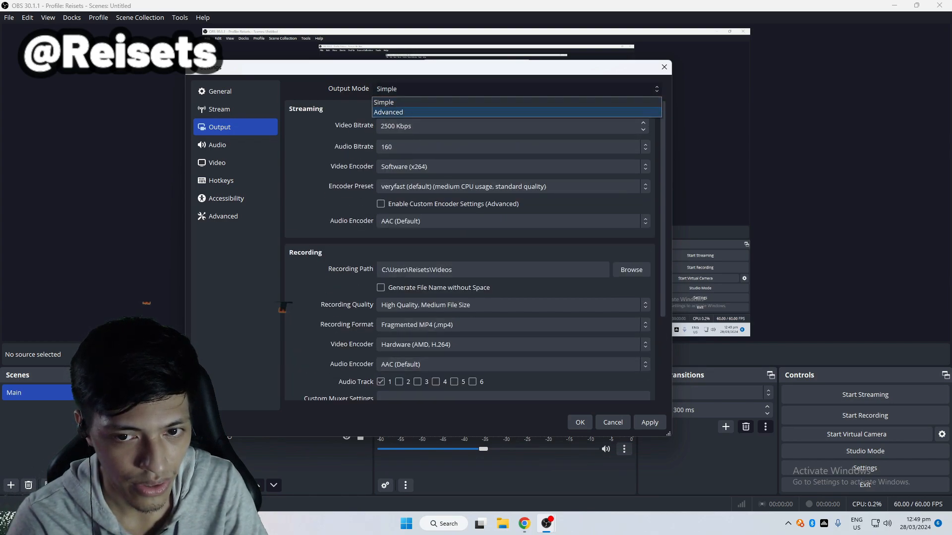
{"action": "left_click", "coordinate": [391, 112]}
{"action": "left_click", "coordinate": [650, 422]}
{"action": "left_click_drag", "start_coordinate": [362, 67], "coordinate": [216, 94]}
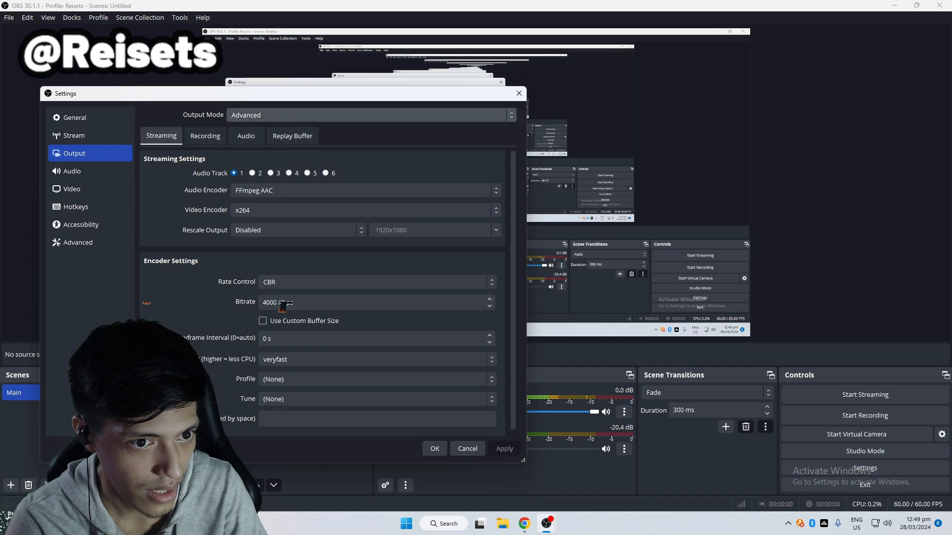
{"action": "scroll", "coordinate": [281, 303], "scroll_direction": "down", "scroll_amount": 1}
{"action": "scroll", "coordinate": [282, 303], "scroll_direction": "up", "scroll_amount": 1}
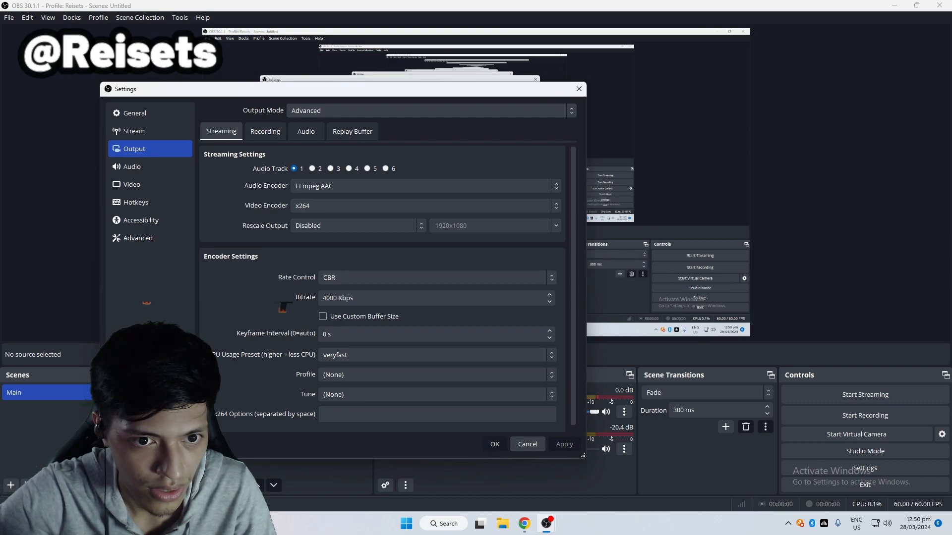
Close the settings, open the advanced audio properties and enlarge the window to show every source's track assignments.
{"action": "left_click", "coordinate": [494, 444]}
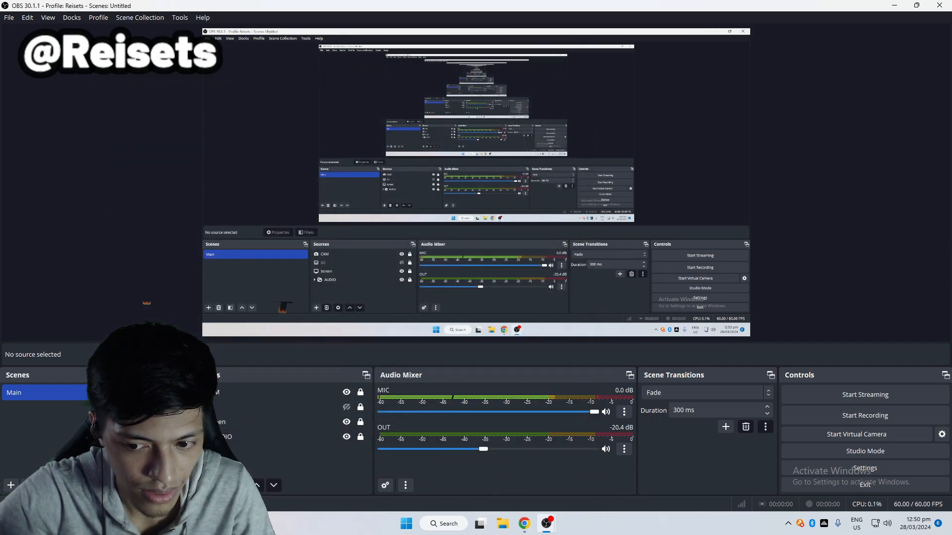
{"action": "left_click", "coordinate": [625, 448]}
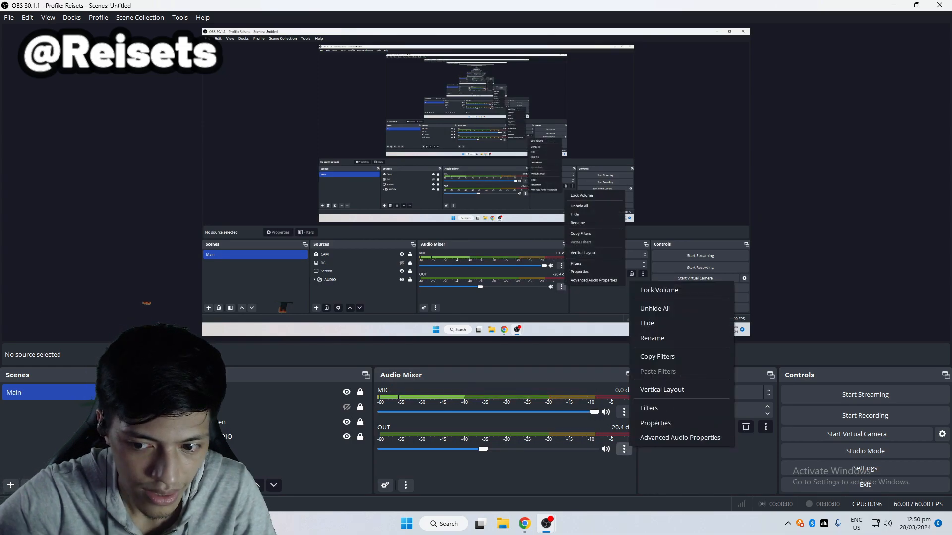
{"action": "left_click", "coordinate": [680, 438]}
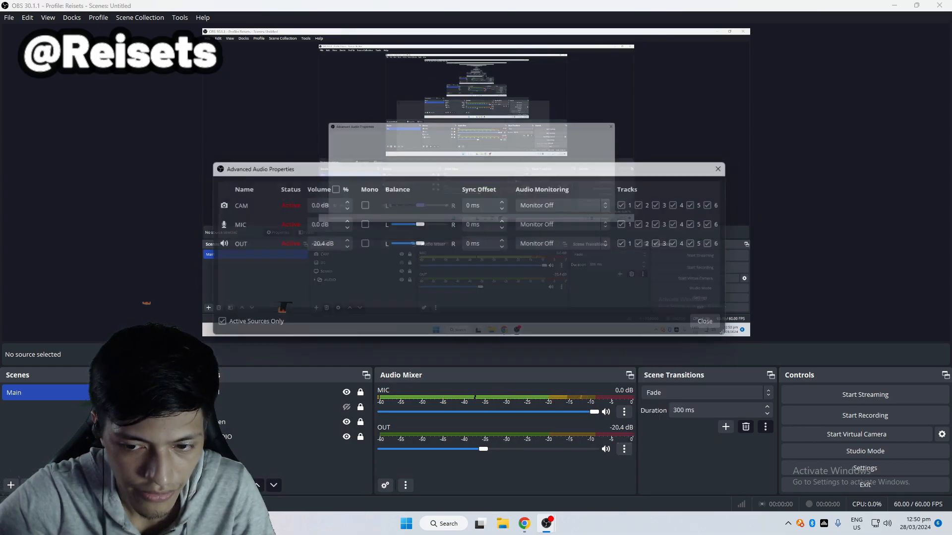
{"action": "left_click_drag", "start_coordinate": [644, 165], "coordinate": [557, 170]}
{"action": "left_click_drag", "start_coordinate": [659, 221], "coordinate": [670, 222]}
{"action": "left_click_drag", "start_coordinate": [719, 232], "coordinate": [769, 233]}
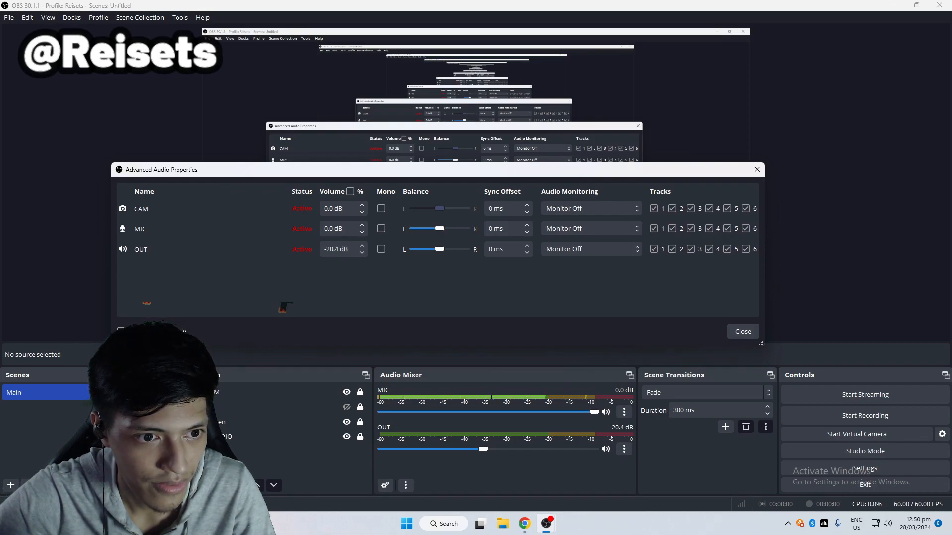
{"action": "left_click_drag", "start_coordinate": [525, 173], "coordinate": [491, 157]}
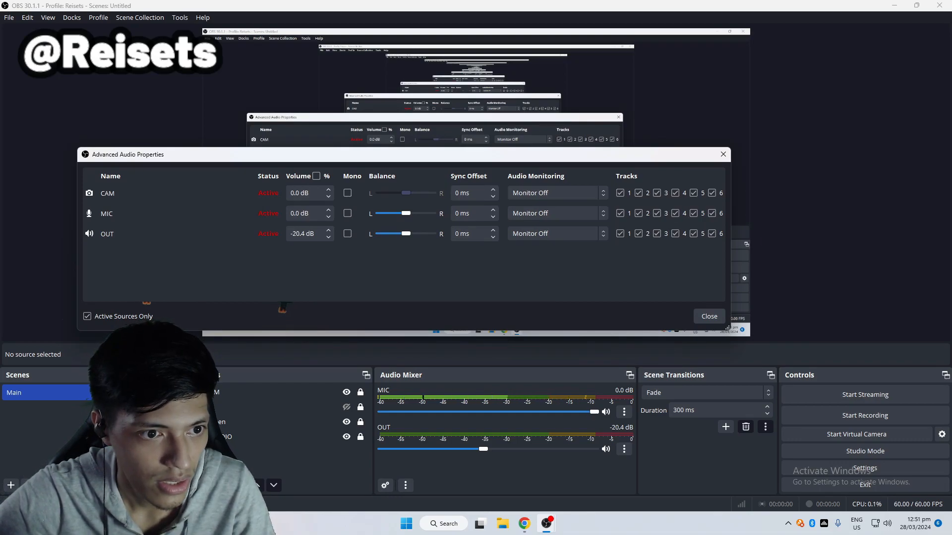
Disable audio tracks 2 to 6 for CAM, MIC and OUT, keeping only track 1, and close the audio properties.
{"action": "left_click", "coordinate": [639, 192]}
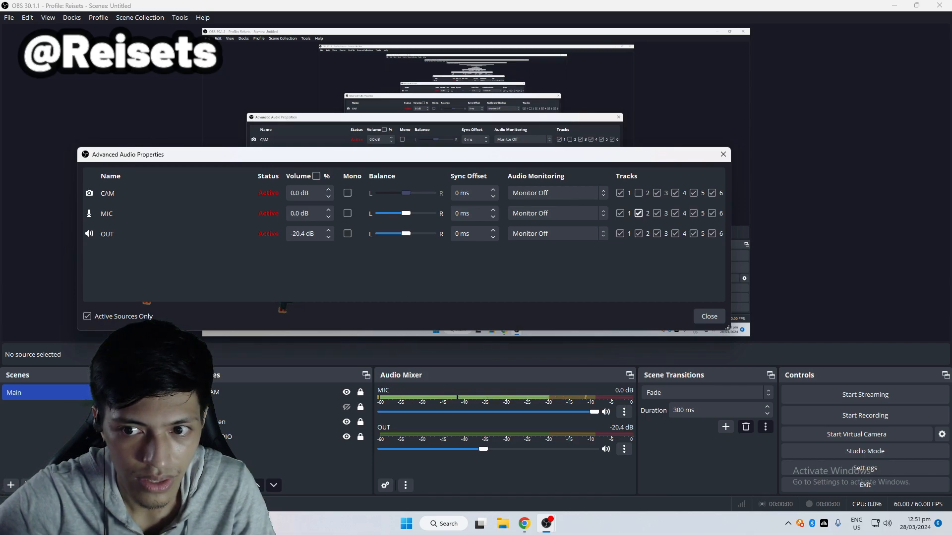
{"action": "left_click", "coordinate": [657, 213]}
{"action": "left_click", "coordinate": [656, 193]}
{"action": "left_click", "coordinate": [675, 193]}
{"action": "left_click", "coordinate": [675, 213]}
{"action": "left_click", "coordinate": [675, 233]}
{"action": "left_click", "coordinate": [693, 234]}
{"action": "left_click", "coordinate": [693, 213]}
{"action": "left_click", "coordinate": [694, 193]}
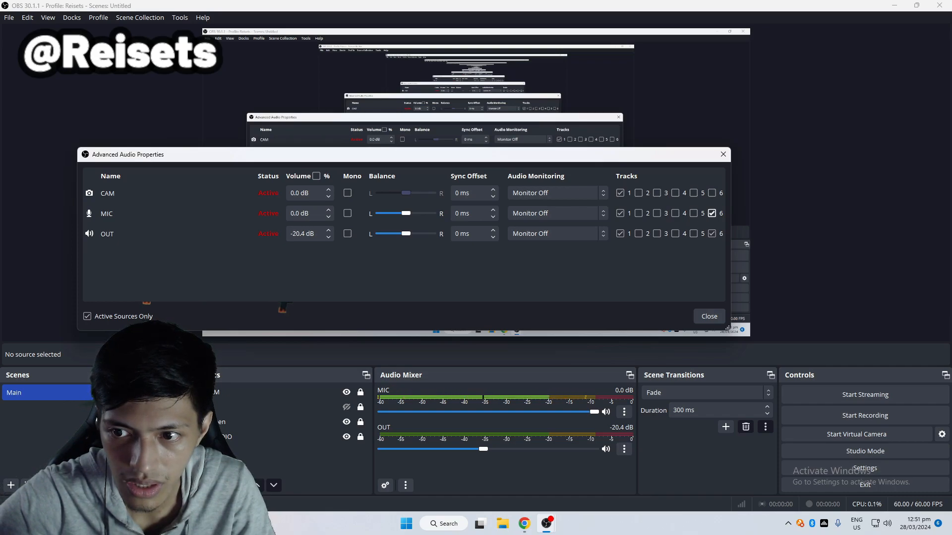
{"action": "left_click", "coordinate": [712, 234]}
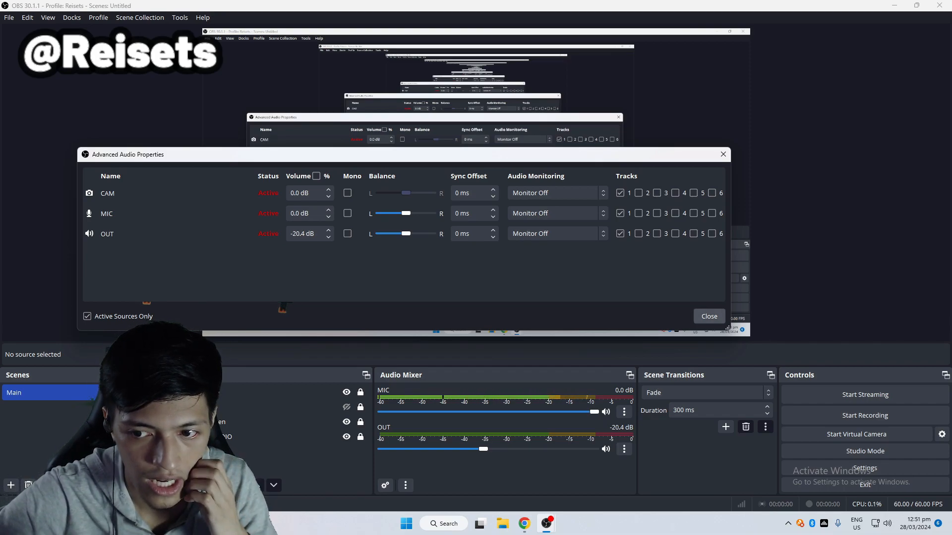
{"action": "left_click", "coordinate": [709, 316]}
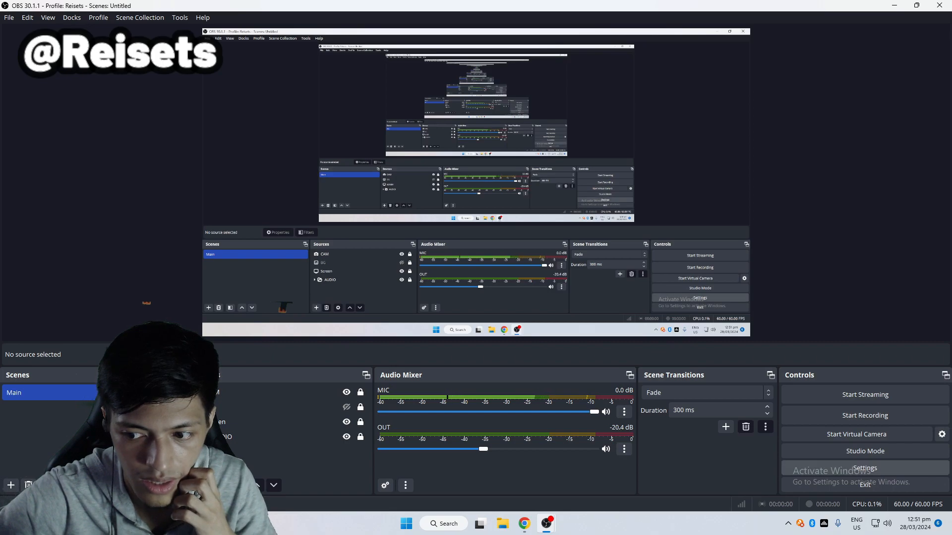
Reopen the Output settings and check the audio encoder options for streaming.
{"action": "left_click", "coordinate": [865, 468]}
{"action": "left_click", "coordinate": [278, 128]}
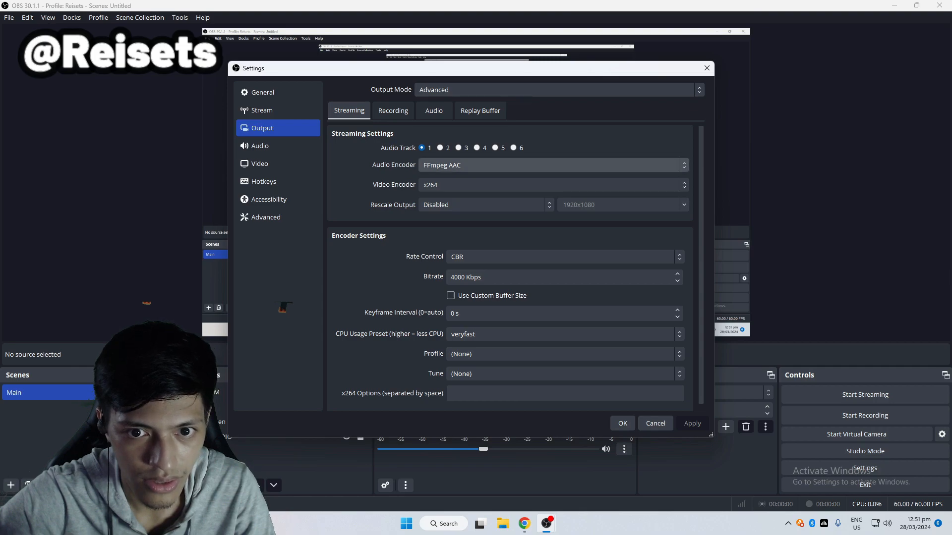
{"action": "left_click", "coordinate": [553, 165]}
{"action": "left_click", "coordinate": [553, 165]}
{"action": "left_click", "coordinate": [553, 165]}
{"action": "left_click", "coordinate": [553, 165]}
{"action": "left_click", "coordinate": [553, 165]}
{"action": "left_click", "coordinate": [554, 165]}
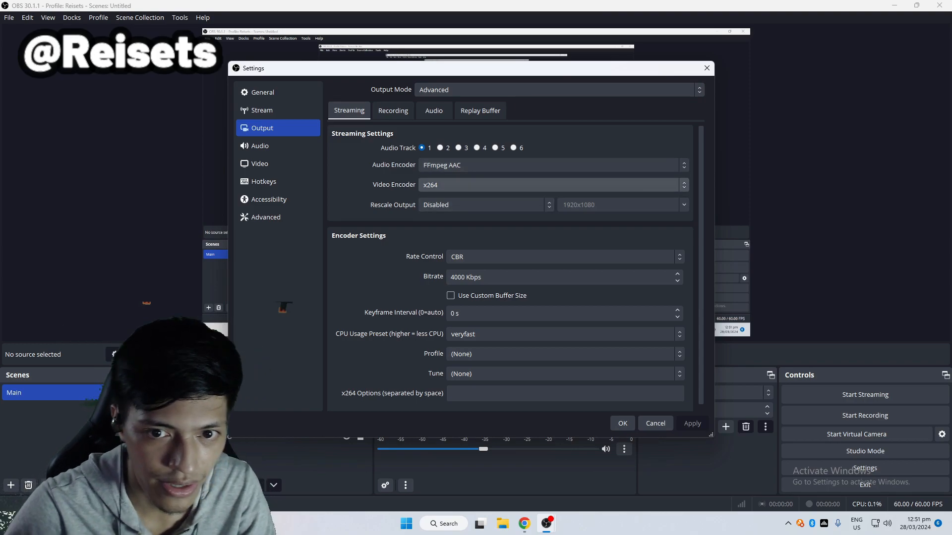
Examine which video encoders are available for streaming.
{"action": "left_click", "coordinate": [553, 185]}
{"action": "left_click", "coordinate": [554, 184]}
{"action": "left_click", "coordinate": [553, 185]}
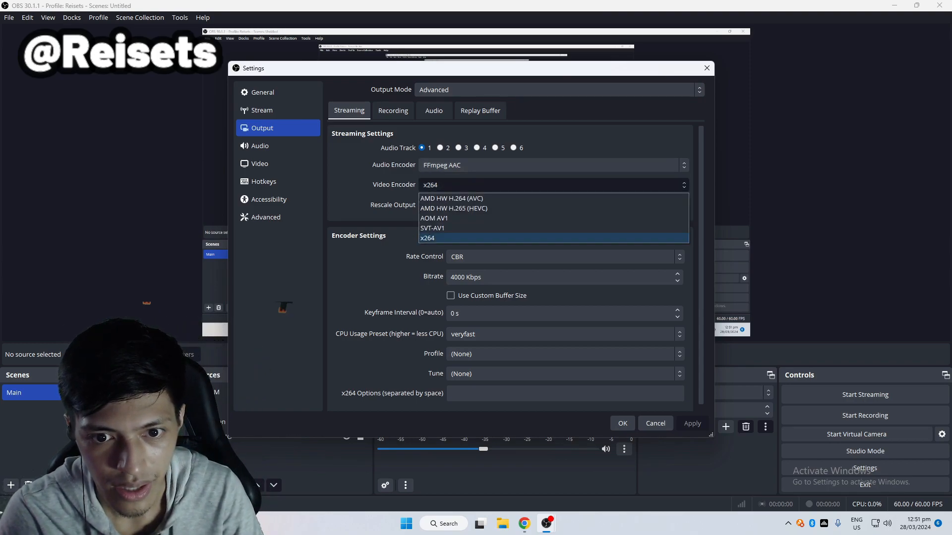
{"action": "left_click", "coordinate": [553, 184]}
{"action": "left_click", "coordinate": [553, 184]}
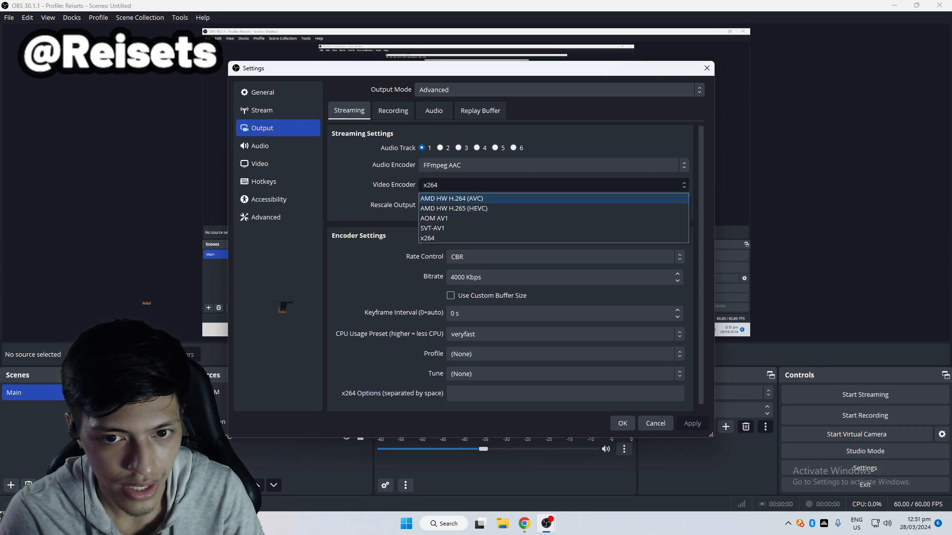
{"action": "left_click", "coordinate": [553, 184]}
{"action": "left_click", "coordinate": [553, 185]}
{"action": "left_click", "coordinate": [553, 184]}
{"action": "left_click", "coordinate": [553, 185]}
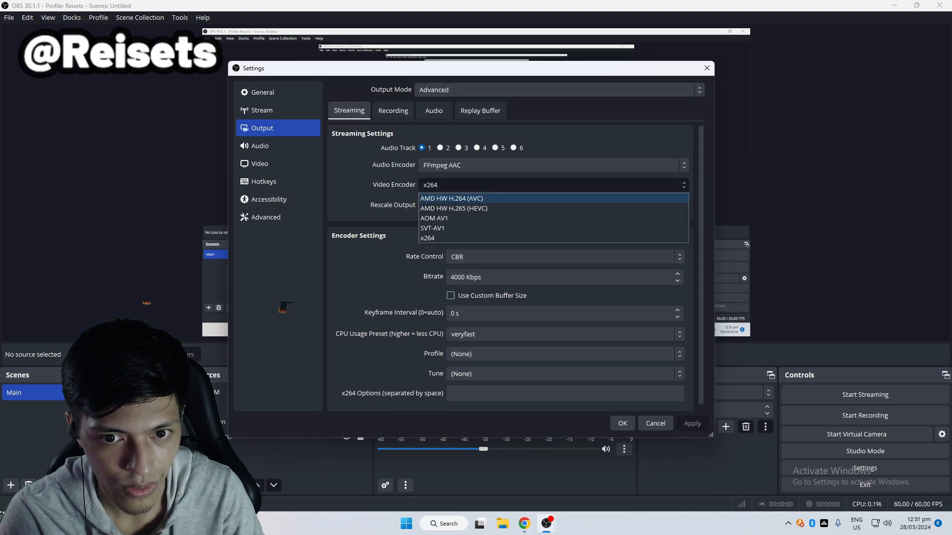
{"action": "left_click", "coordinate": [553, 185]}
{"action": "left_click", "coordinate": [554, 185]}
{"action": "left_click", "coordinate": [553, 185]}
{"action": "left_click", "coordinate": [553, 185]}
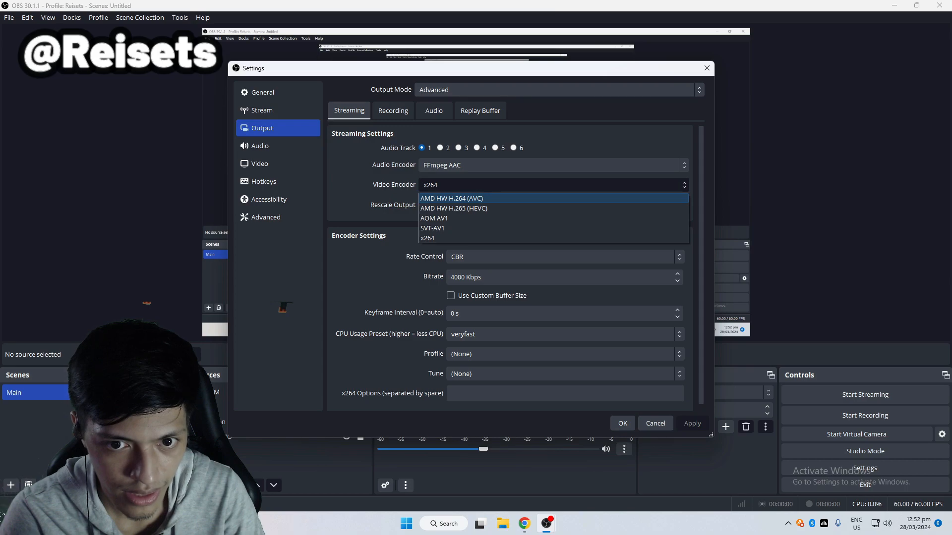
Try AMD HW H.264 (AVC) and AMD HW H.265 (HEVC) as the streaming video encoder, ending on H.264.
{"action": "left_click", "coordinate": [553, 185]}
{"action": "left_click", "coordinate": [553, 185]}
{"action": "left_click", "coordinate": [553, 198]}
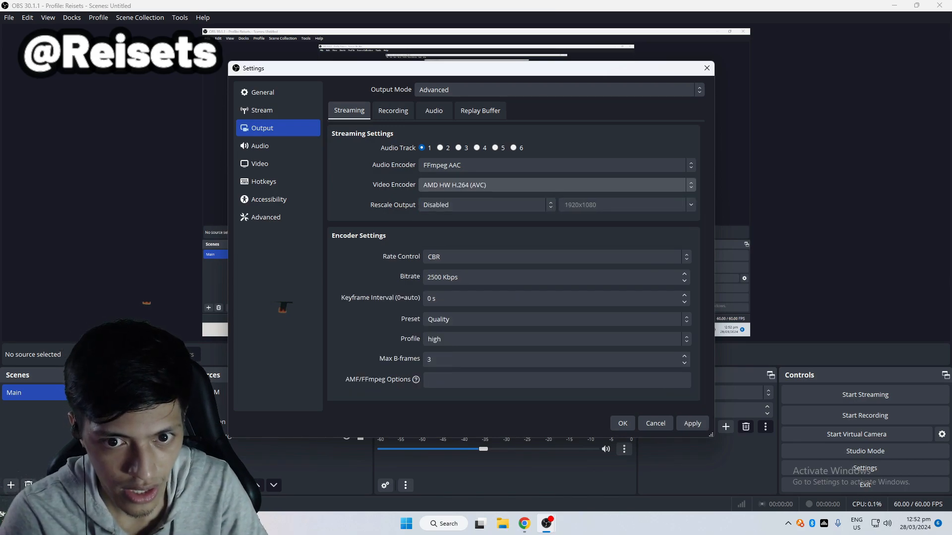
{"action": "left_click", "coordinate": [553, 184]}
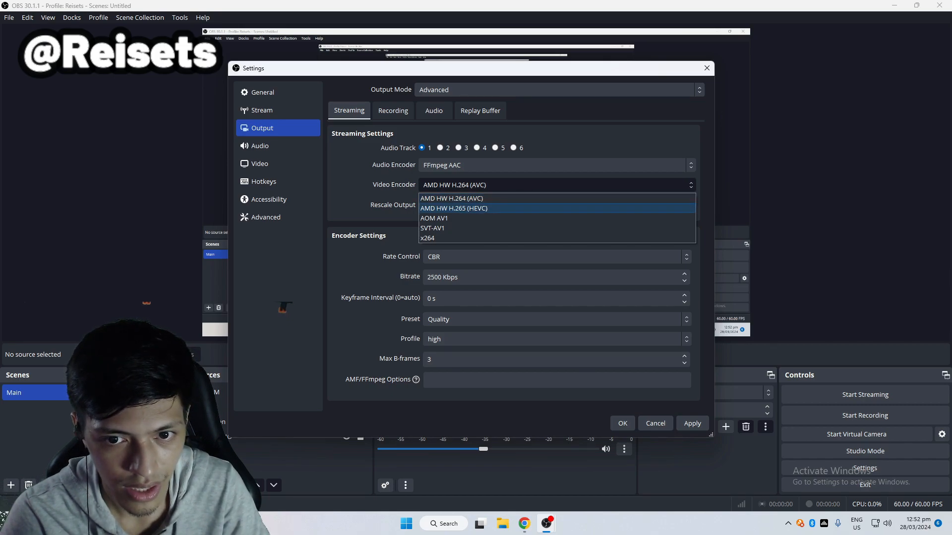
{"action": "left_click", "coordinate": [553, 208]}
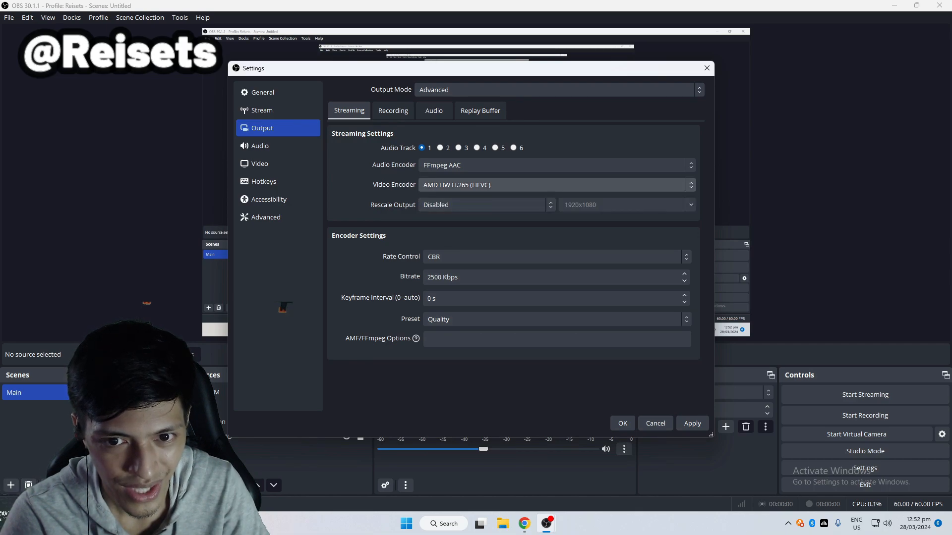
{"action": "left_click", "coordinate": [553, 185]}
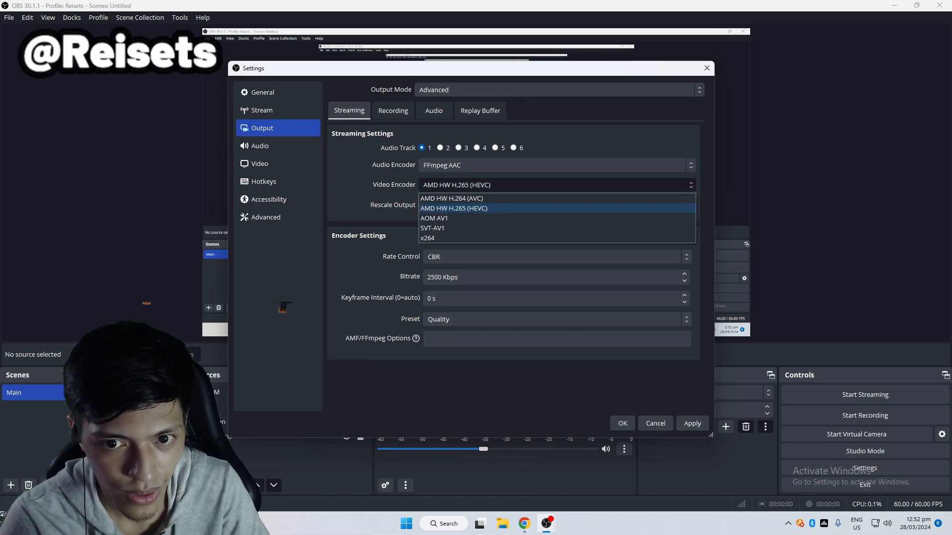
{"action": "left_click", "coordinate": [553, 198]}
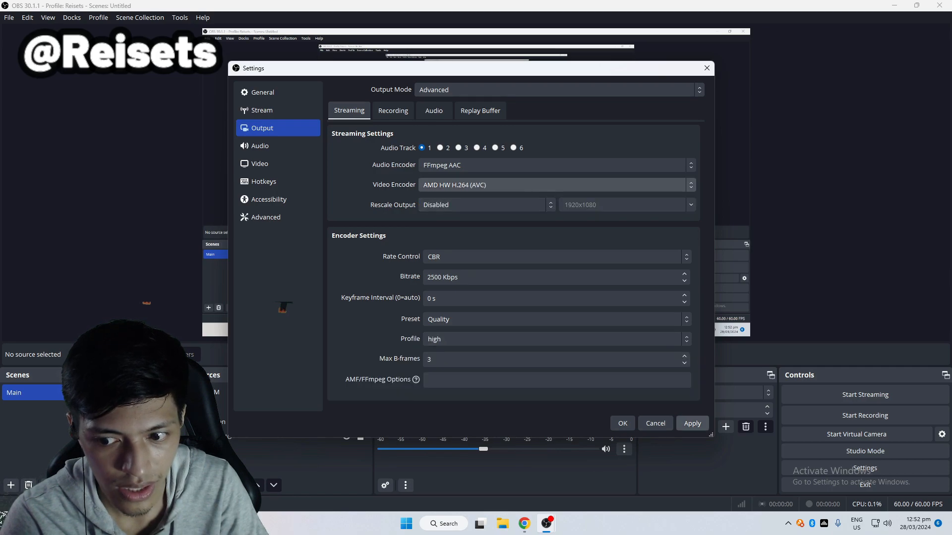
Set the streaming video encoder back to x264 and apply the output settings.
{"action": "left_click", "coordinate": [553, 185]}
{"action": "left_click", "coordinate": [553, 238]}
{"action": "left_click", "coordinate": [553, 186]}
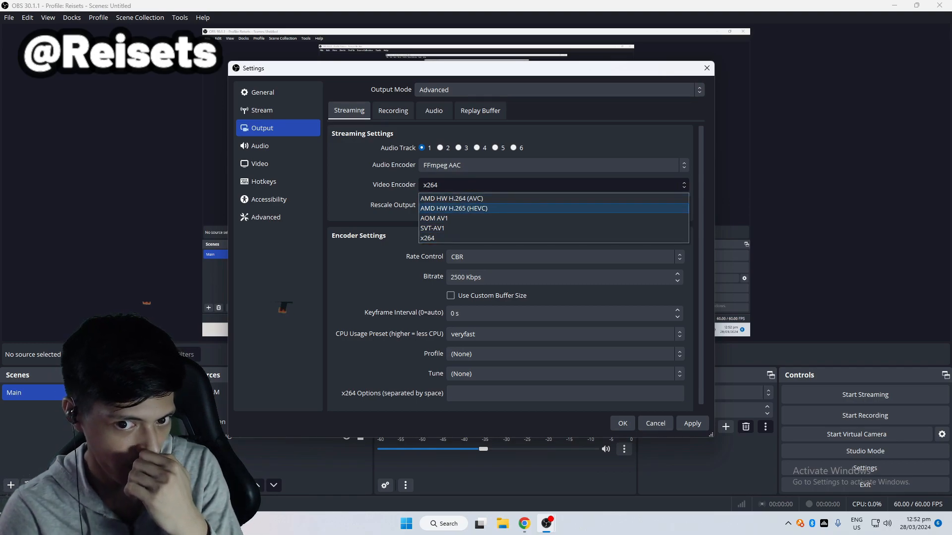
{"action": "left_click", "coordinate": [548, 184]}
{"action": "left_click", "coordinate": [548, 185]}
{"action": "left_click", "coordinate": [548, 185]}
{"action": "left_click", "coordinate": [548, 185]}
{"action": "left_click", "coordinate": [548, 185]}
{"action": "left_click", "coordinate": [548, 185]}
{"action": "left_click", "coordinate": [549, 185]}
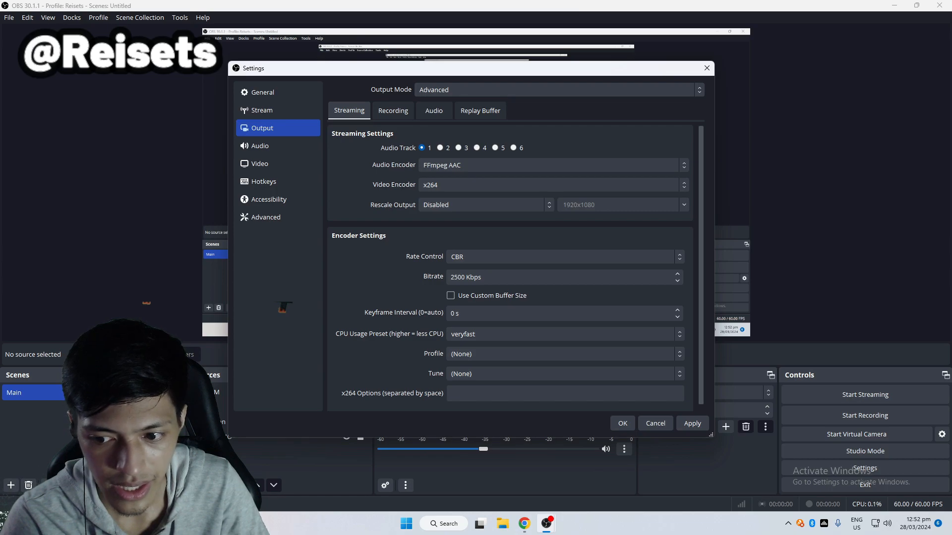
{"action": "left_click", "coordinate": [521, 185]}
{"action": "left_click", "coordinate": [535, 186]}
{"action": "left_click", "coordinate": [535, 185]}
{"action": "left_click", "coordinate": [535, 186]}
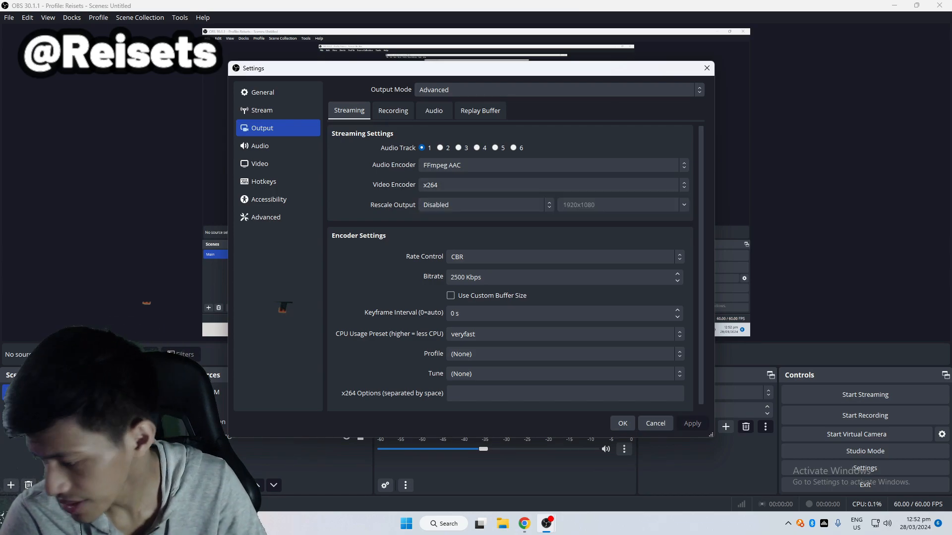
Review the AMD hardware, AV1 and x264 video encoder choices, keeping x264 selected.
{"action": "left_click", "coordinate": [535, 185]}
{"action": "left_click", "coordinate": [535, 185]}
{"action": "left_click", "coordinate": [535, 186]}
{"action": "left_click", "coordinate": [535, 185]}
{"action": "left_click", "coordinate": [535, 185]}
{"action": "left_click", "coordinate": [535, 185]}
{"action": "left_click", "coordinate": [536, 185]}
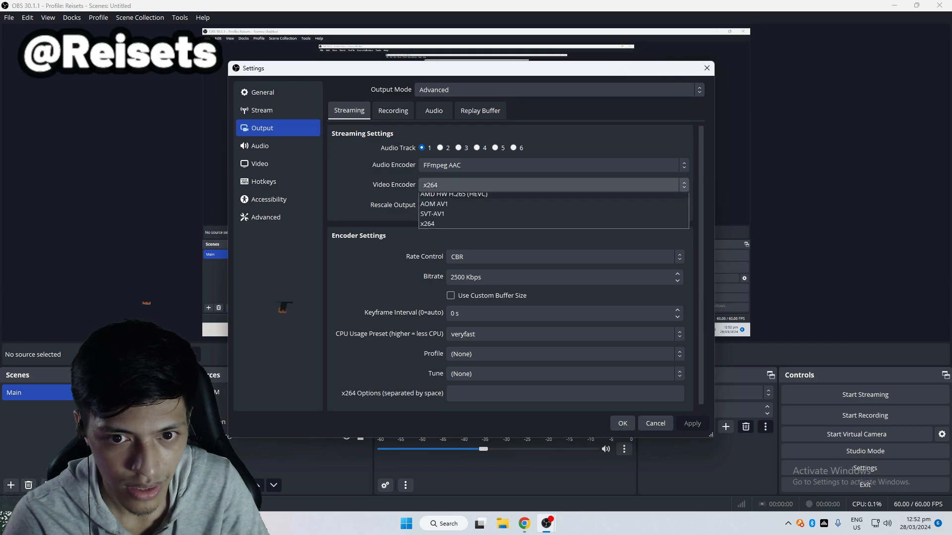
{"action": "left_click", "coordinate": [535, 185]}
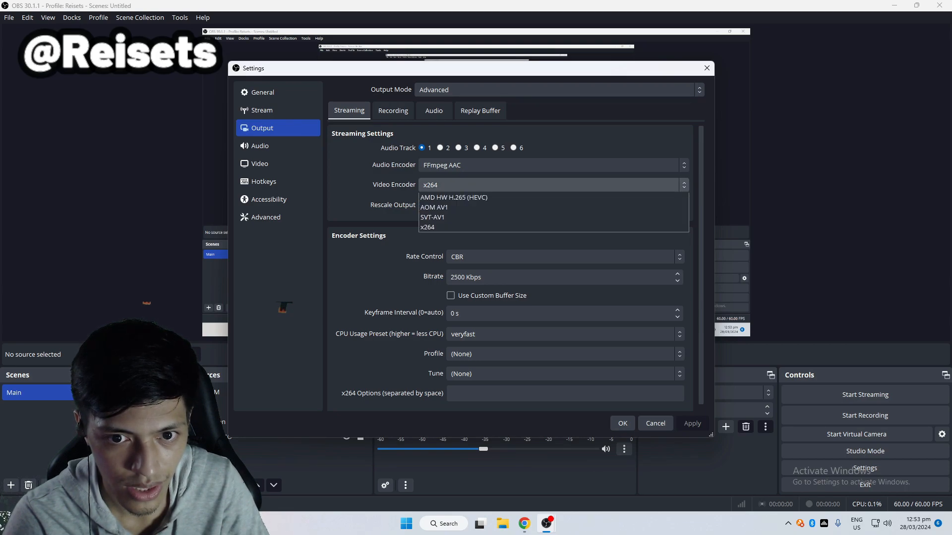
{"action": "left_click", "coordinate": [535, 186]}
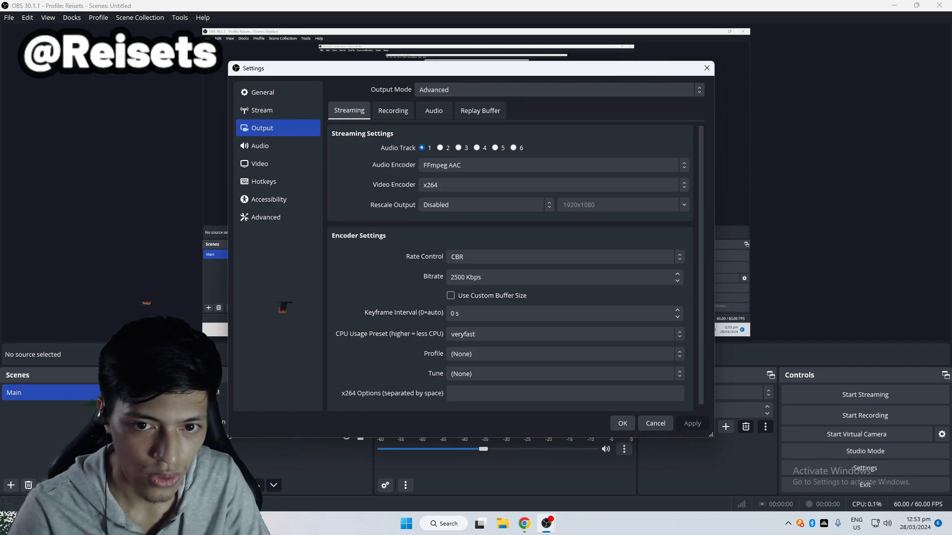
{"action": "left_click", "coordinate": [535, 185]}
{"action": "left_click", "coordinate": [535, 186]}
{"action": "left_click", "coordinate": [535, 186]}
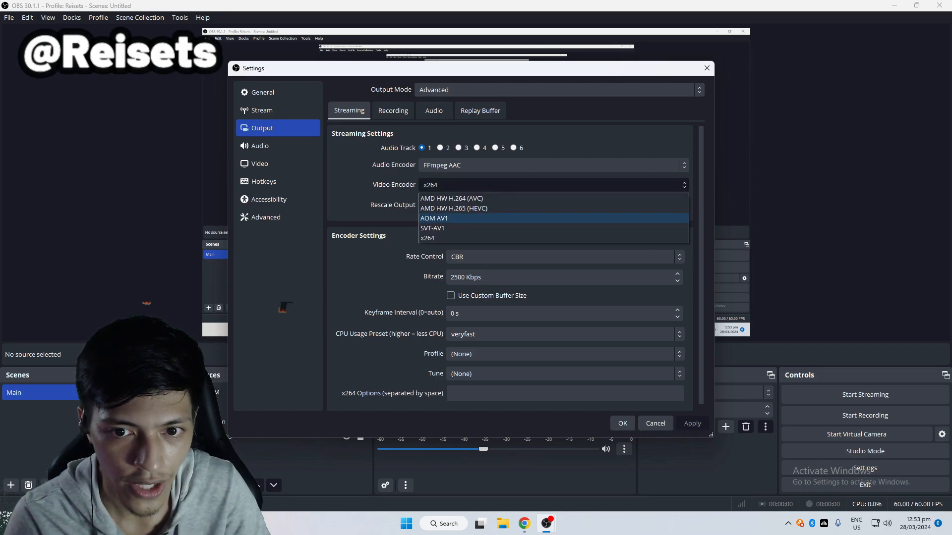
{"action": "left_click", "coordinate": [553, 238]}
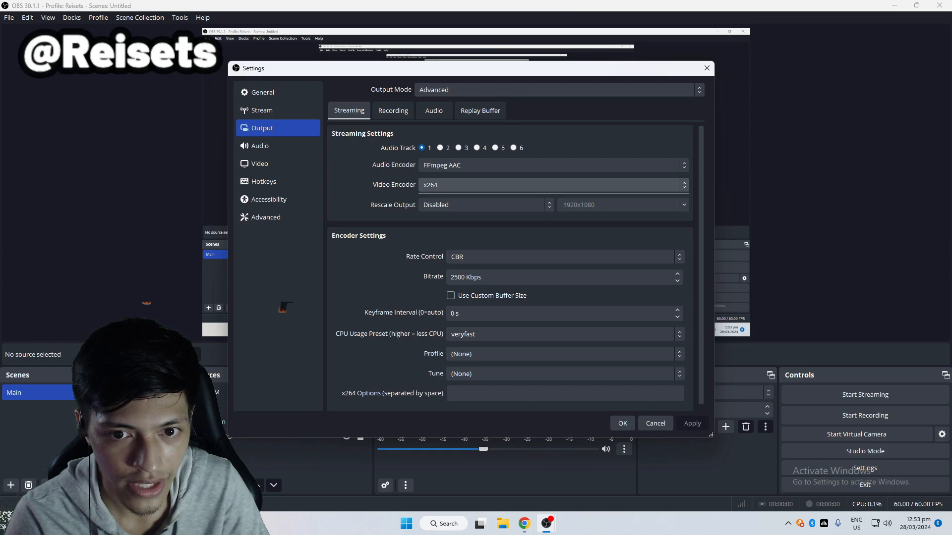
Compare the video encoders offered for streaming once more and choose x264.
{"action": "left_click", "coordinate": [535, 185]}
{"action": "left_click", "coordinate": [535, 185]}
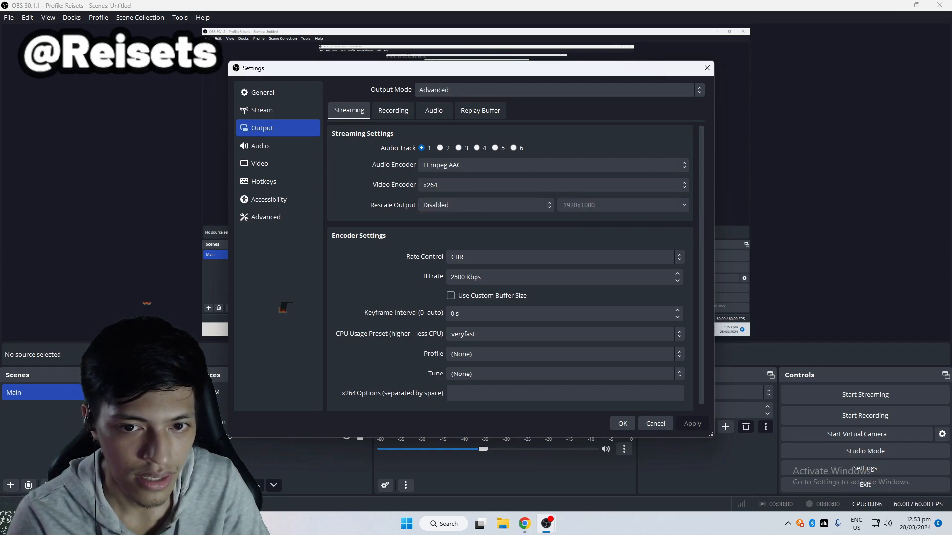
{"action": "left_click", "coordinate": [535, 186]}
{"action": "left_click", "coordinate": [535, 186]}
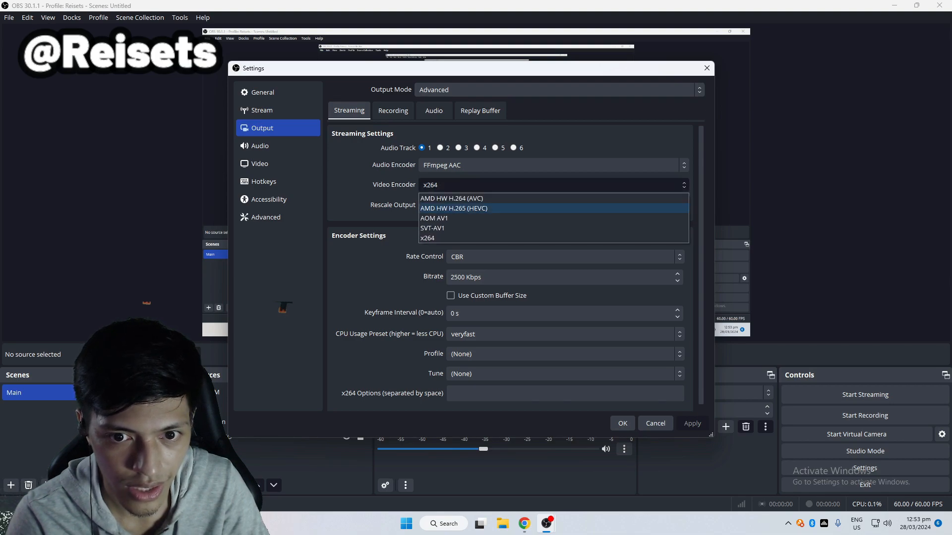
{"action": "left_click", "coordinate": [535, 186]}
{"action": "left_click", "coordinate": [535, 185]}
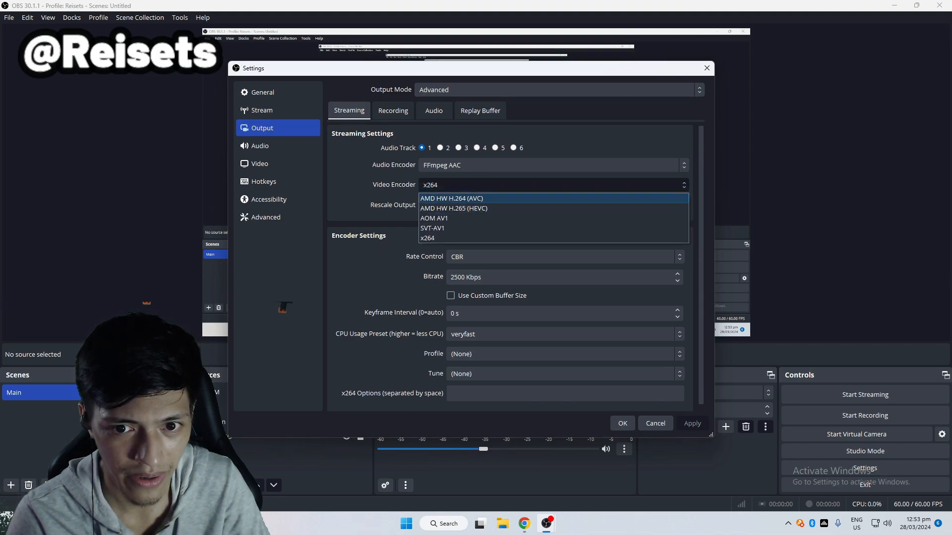
{"action": "left_click", "coordinate": [535, 185]}
{"action": "left_click", "coordinate": [535, 186]}
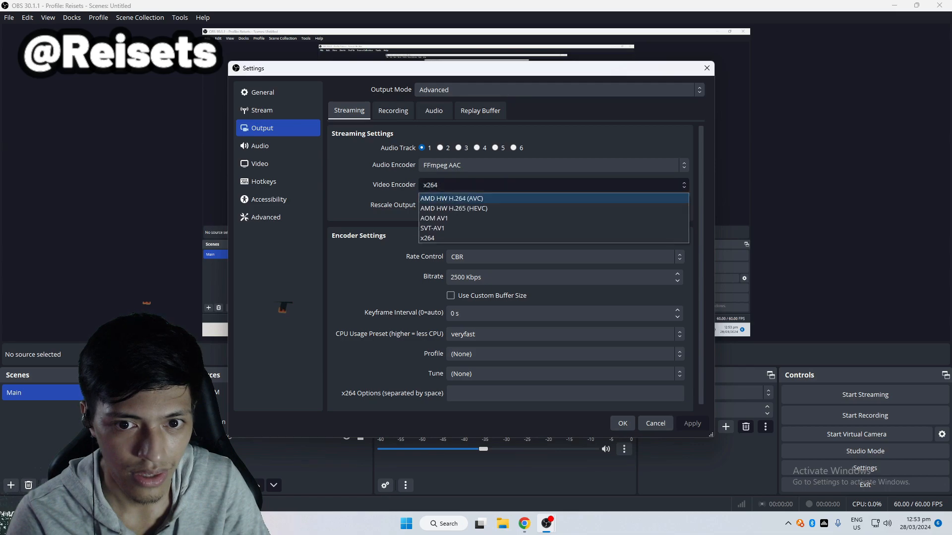
{"action": "left_click", "coordinate": [535, 185]}
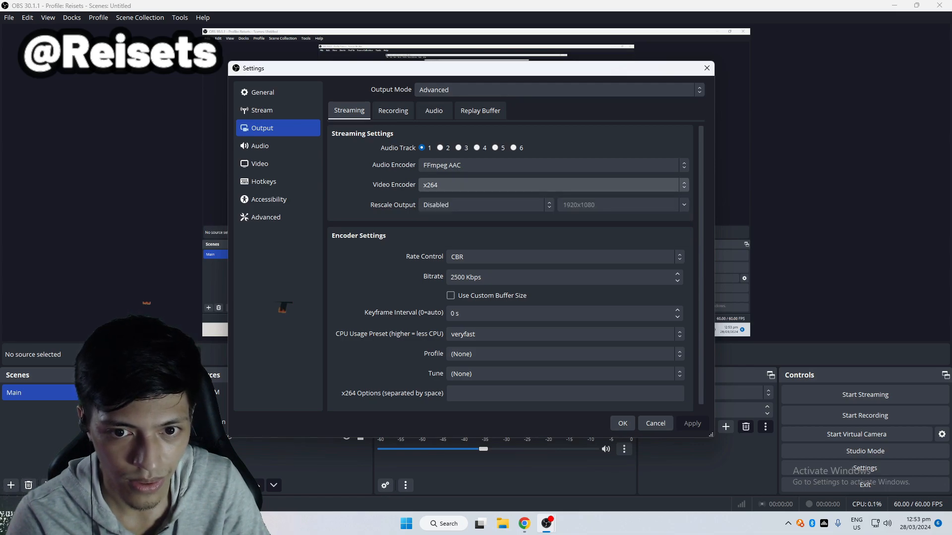
{"action": "left_click", "coordinate": [535, 185]}
{"action": "left_click", "coordinate": [535, 185]}
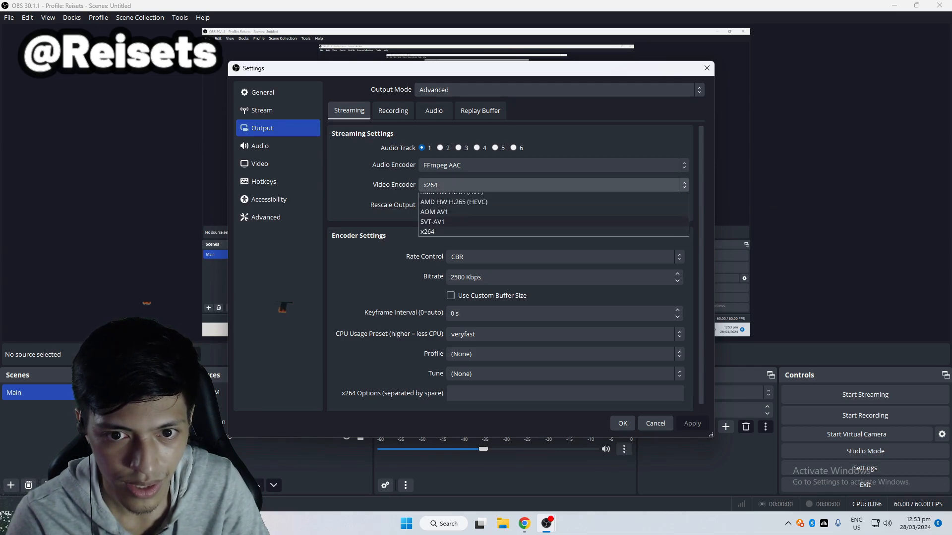
{"action": "left_click", "coordinate": [535, 185]}
{"action": "left_click", "coordinate": [536, 185]}
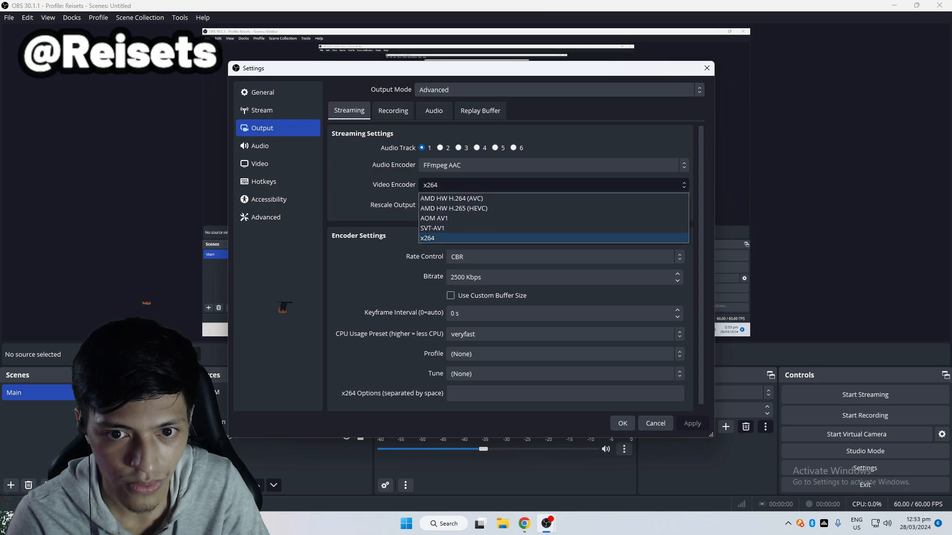
{"action": "left_click", "coordinate": [535, 185]}
{"action": "left_click", "coordinate": [535, 185]}
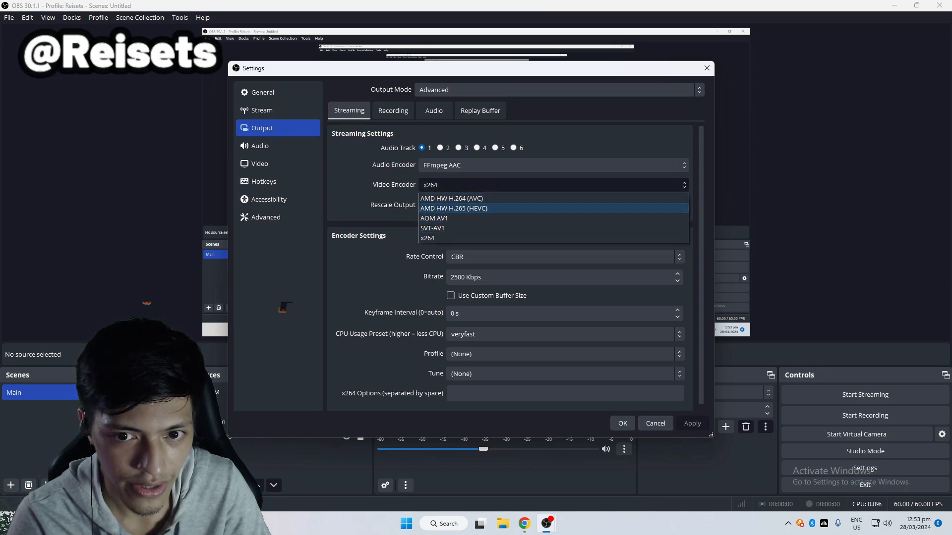
{"action": "left_click", "coordinate": [535, 185]}
{"action": "left_click", "coordinate": [535, 185]}
{"action": "left_click", "coordinate": [535, 186]}
{"action": "left_click", "coordinate": [535, 186]}
{"action": "left_click", "coordinate": [535, 186]}
{"action": "left_click", "coordinate": [535, 185]}
{"action": "left_click", "coordinate": [536, 185]}
{"action": "left_click", "coordinate": [535, 185]}
{"action": "left_click", "coordinate": [536, 186]}
{"action": "left_click", "coordinate": [535, 185]}
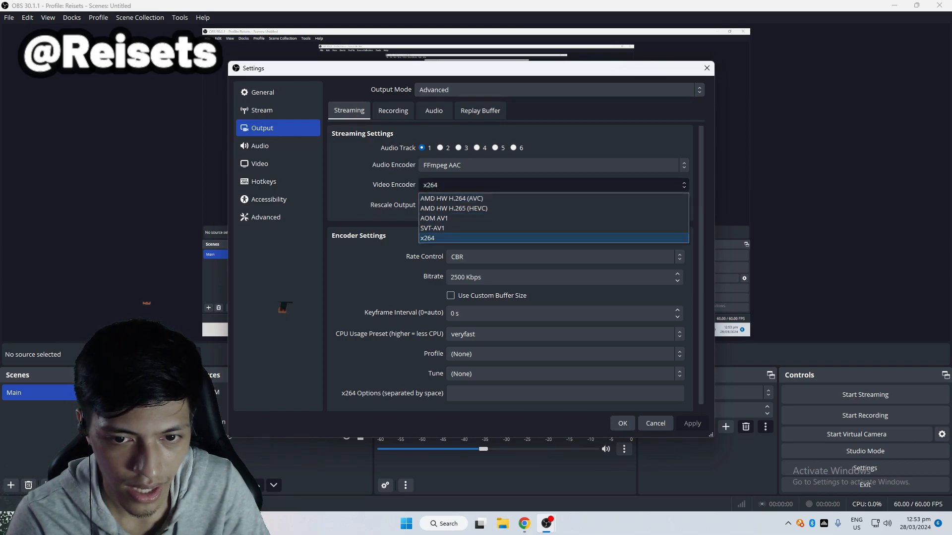
{"action": "left_click", "coordinate": [535, 237]}
Review the Rescale Output filter choices for the streaming output.
{"action": "left_click", "coordinate": [486, 205]}
{"action": "left_click", "coordinate": [485, 204]}
{"action": "left_click", "coordinate": [486, 205]}
{"action": "left_click", "coordinate": [485, 206]}
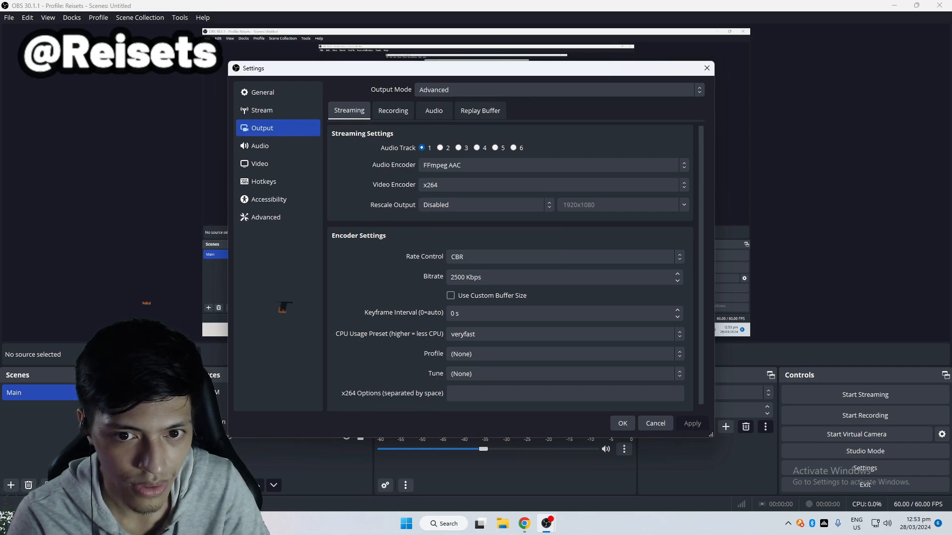
Review the output (scaled) resolution choices in the video settings and choose 1920x1080.
{"action": "left_click_drag", "start_coordinate": [485, 73], "coordinate": [620, 92]}
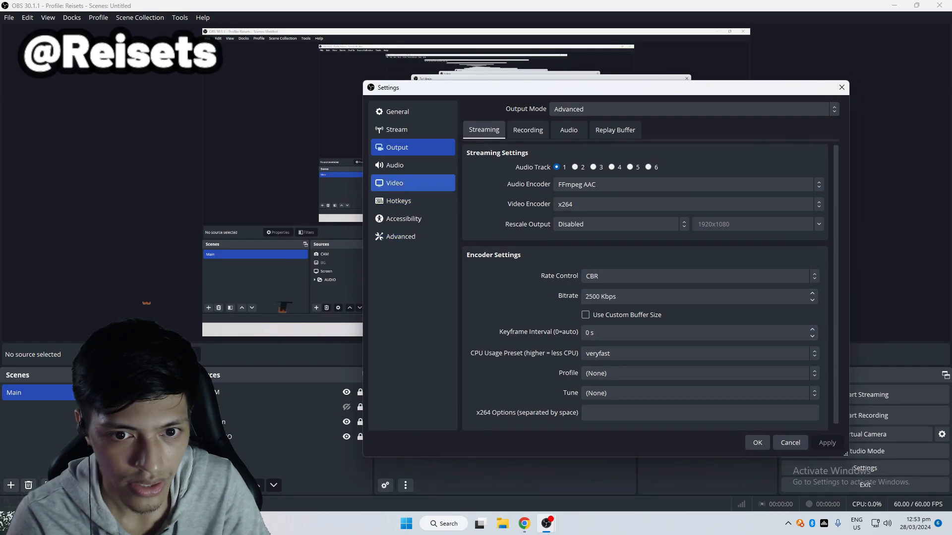
{"action": "left_click", "coordinate": [395, 182]}
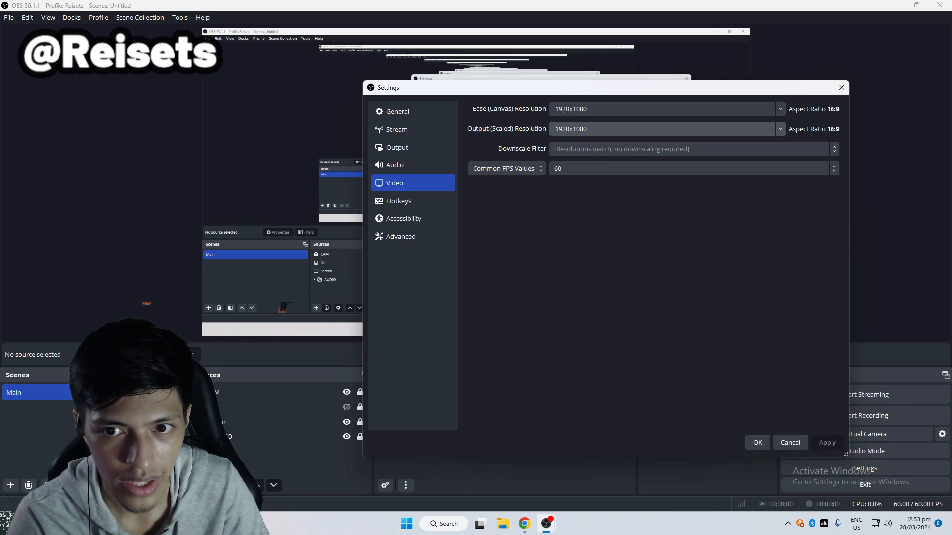
{"action": "left_click", "coordinate": [781, 129]}
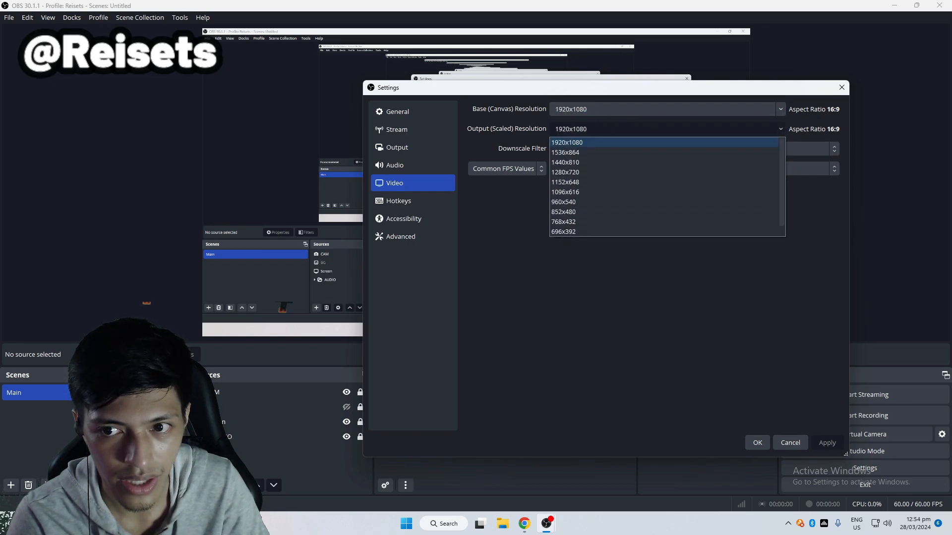
{"action": "left_click", "coordinate": [781, 129]}
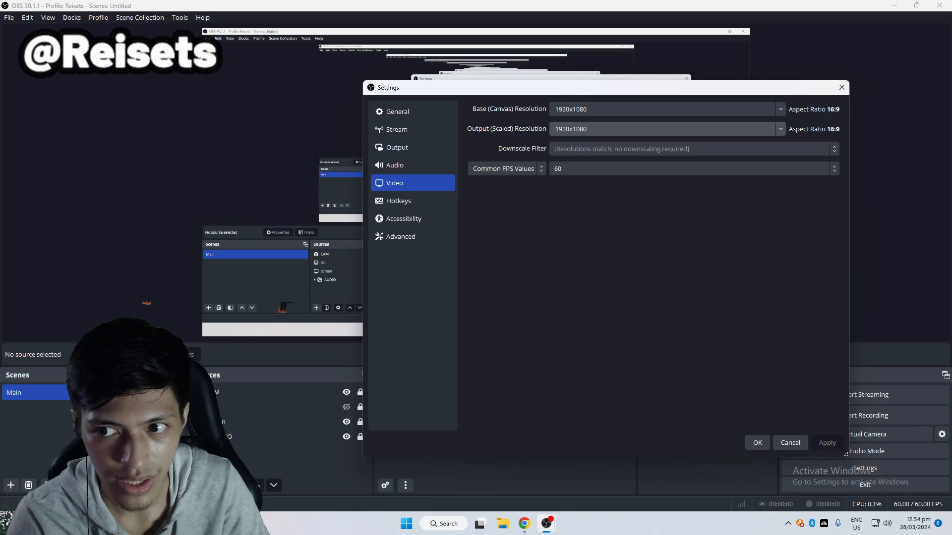
{"action": "left_click", "coordinate": [781, 129]}
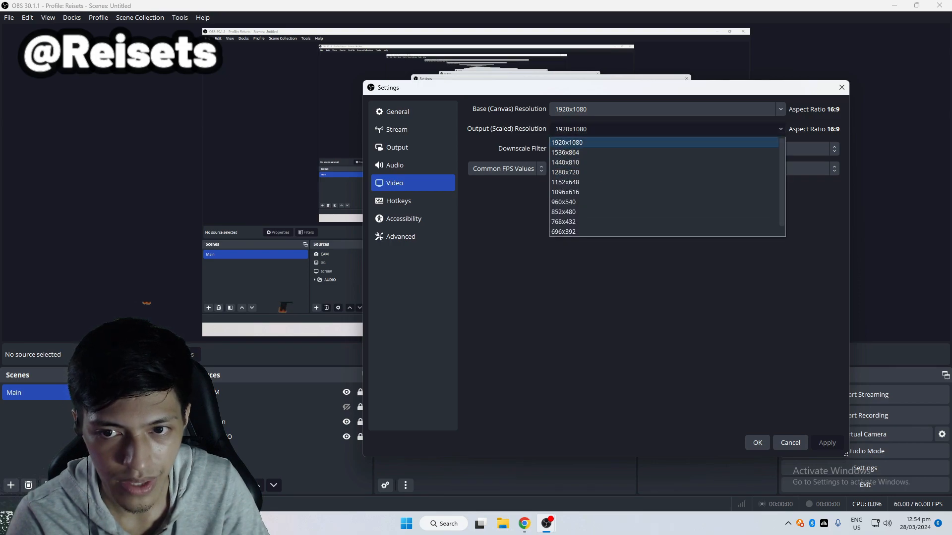
{"action": "left_click", "coordinate": [576, 142]}
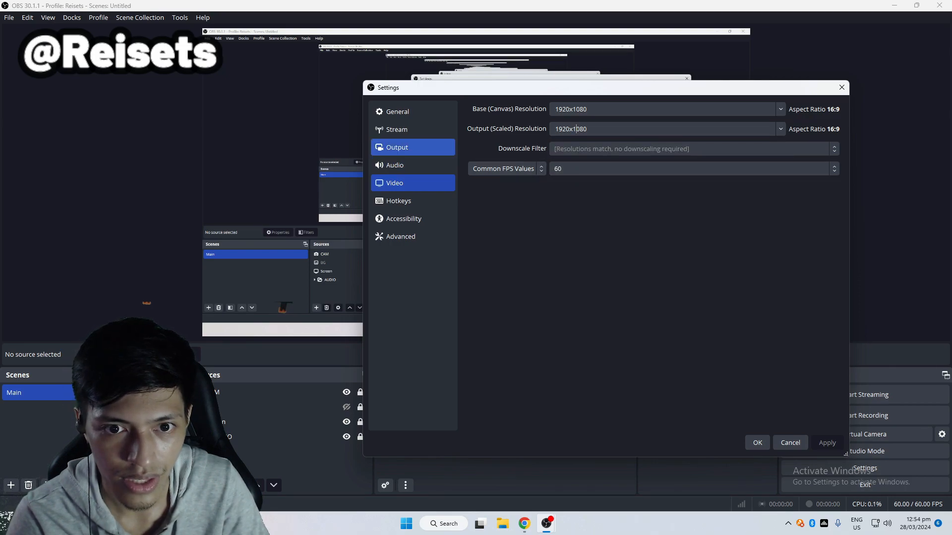
Return to the streaming output settings and set Rescale Output to Disabled.
{"action": "left_click", "coordinate": [397, 147]}
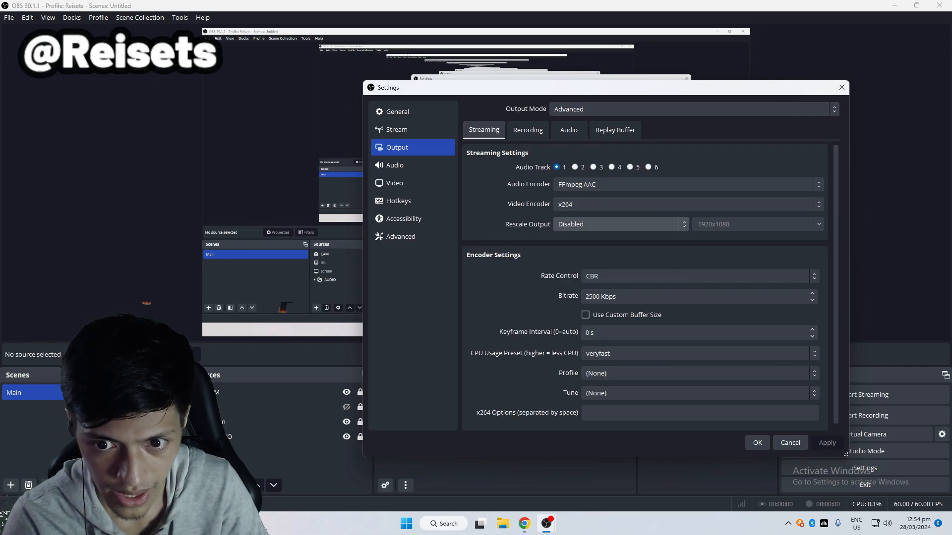
{"action": "left_click", "coordinate": [620, 224]}
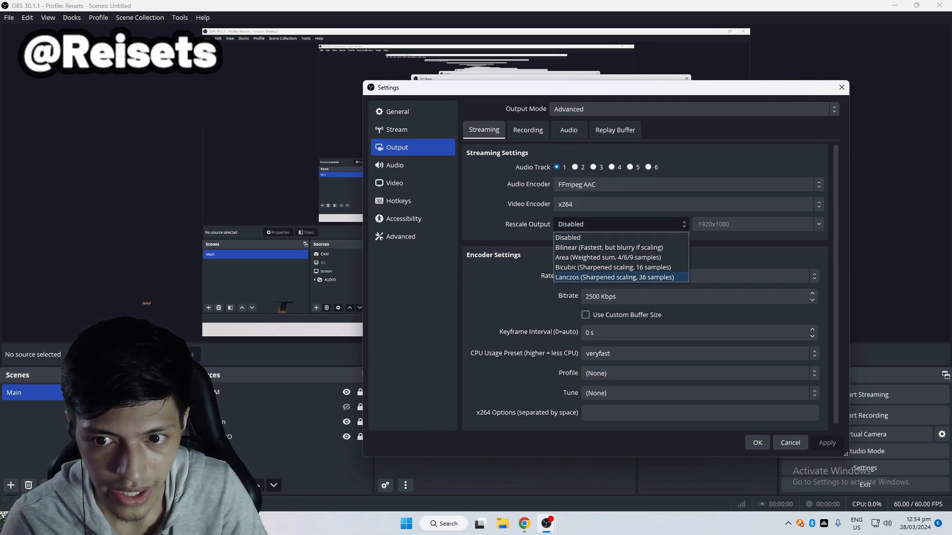
{"action": "left_click", "coordinate": [595, 237]}
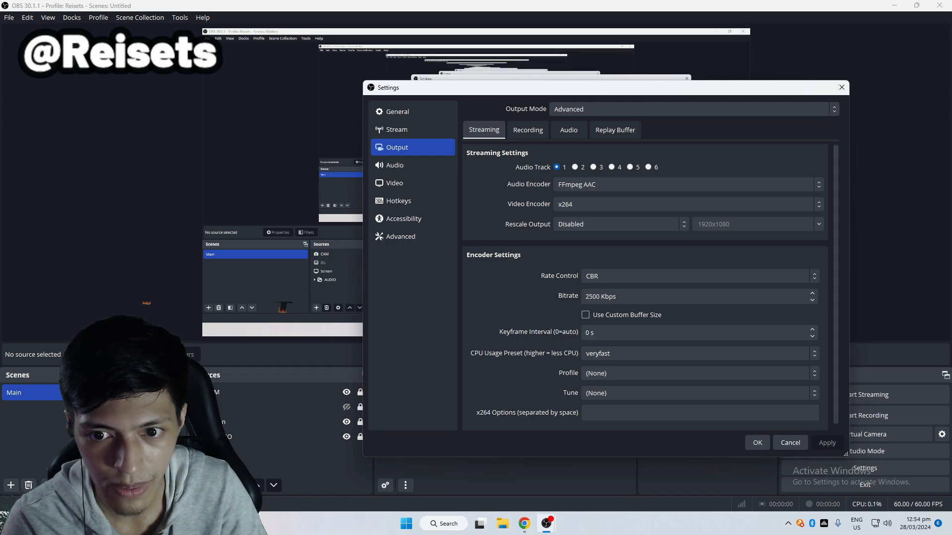
{"action": "left_click", "coordinate": [619, 224]}
{"action": "left_click", "coordinate": [619, 224]}
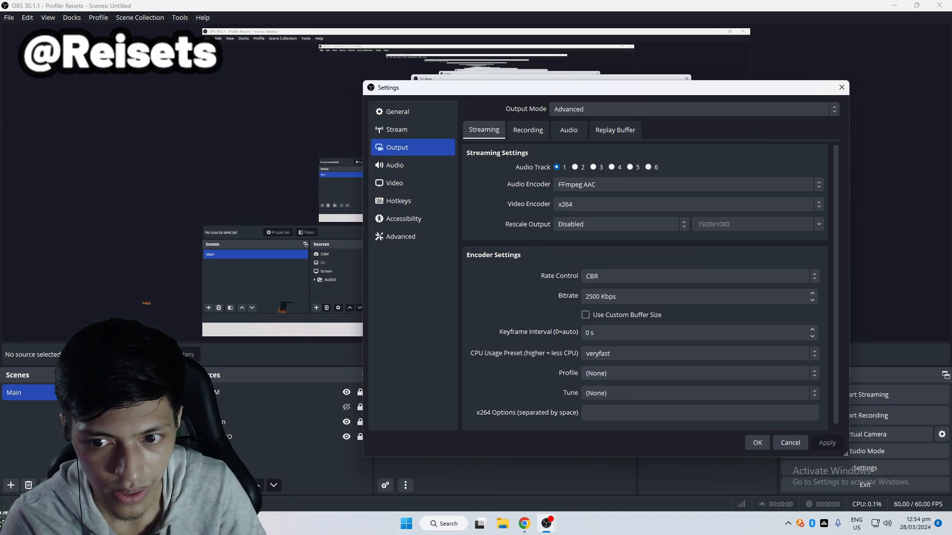
Examine the rate control options for the streaming encoder, keeping CBR selected.
{"action": "left_click", "coordinate": [620, 276]}
{"action": "left_click", "coordinate": [620, 276]}
{"action": "left_click", "coordinate": [620, 276]}
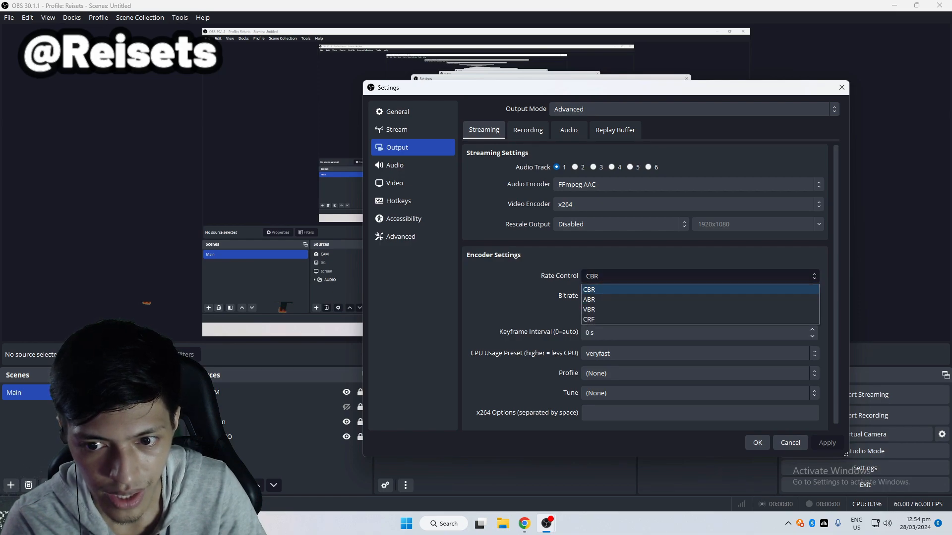
{"action": "left_click", "coordinate": [620, 277]}
{"action": "left_click", "coordinate": [620, 276]}
{"action": "left_click", "coordinate": [620, 276]}
{"action": "left_click", "coordinate": [620, 276]}
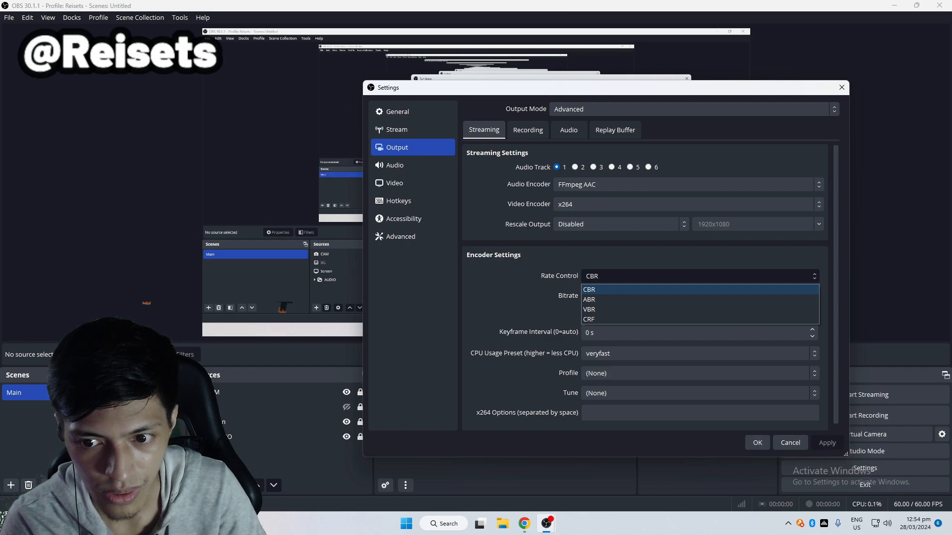
{"action": "left_click", "coordinate": [620, 276]}
{"action": "left_click", "coordinate": [620, 276]}
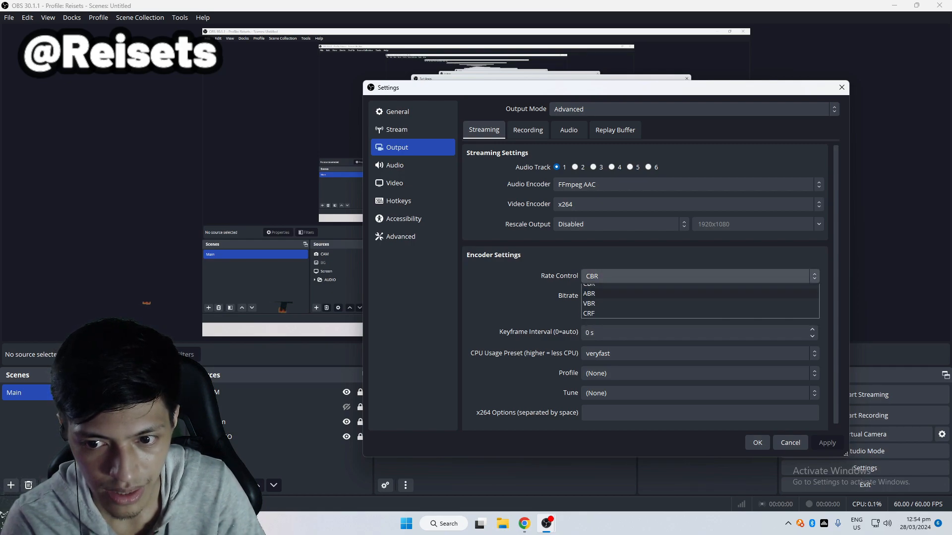
{"action": "left_click", "coordinate": [620, 276]}
{"action": "left_click", "coordinate": [620, 276]}
{"action": "left_click", "coordinate": [620, 276]}
{"action": "left_click", "coordinate": [620, 276]}
{"action": "left_click", "coordinate": [620, 276]}
{"action": "left_click", "coordinate": [619, 276]}
{"action": "left_click", "coordinate": [619, 276]}
{"action": "scroll", "coordinate": [644, 297], "scroll_direction": "down", "scroll_amount": 1}
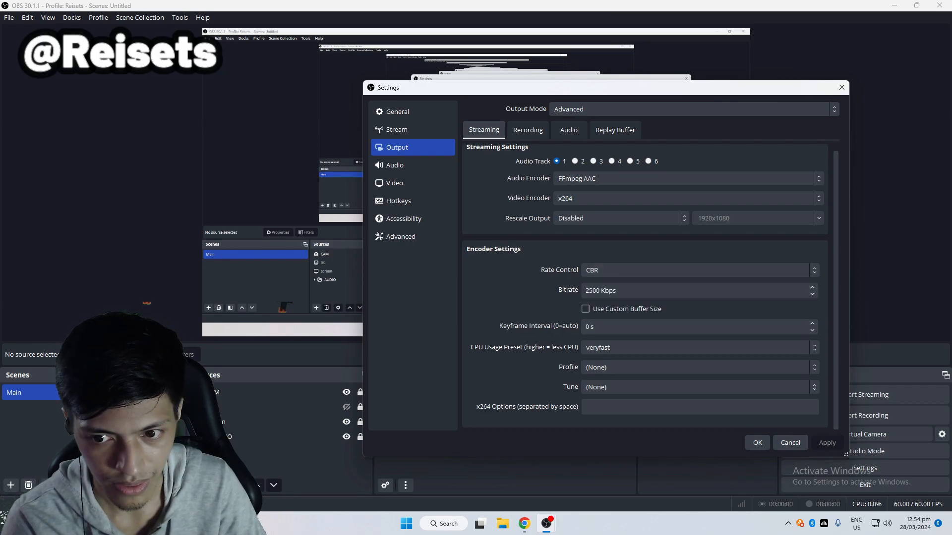
{"action": "left_click", "coordinate": [620, 272]}
{"action": "left_click", "coordinate": [620, 271]}
{"action": "left_click", "coordinate": [619, 272]}
{"action": "left_click", "coordinate": [620, 272]}
{"action": "left_click", "coordinate": [619, 272]}
{"action": "left_click", "coordinate": [619, 272]}
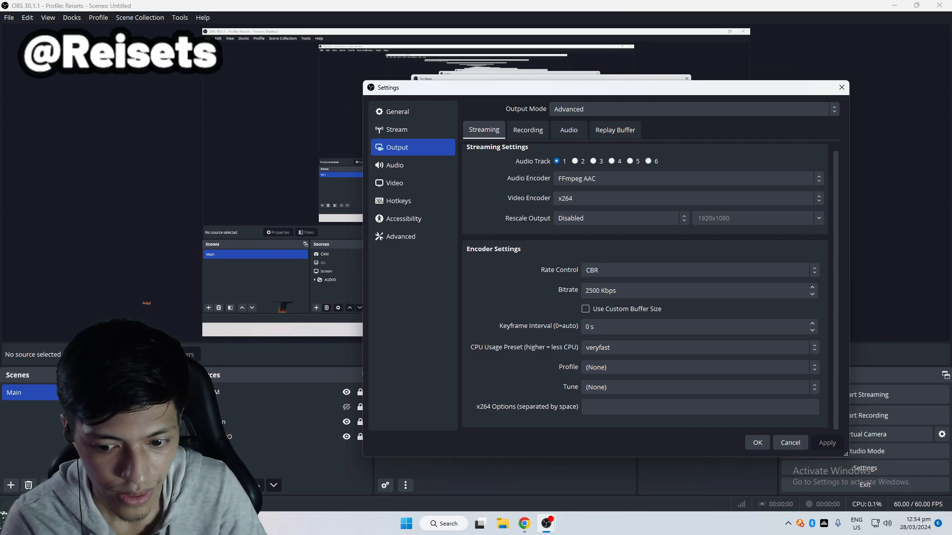
Switch to Chrome and search Google for speedtest.
{"action": "mouse_move", "coordinate": [524, 524]}
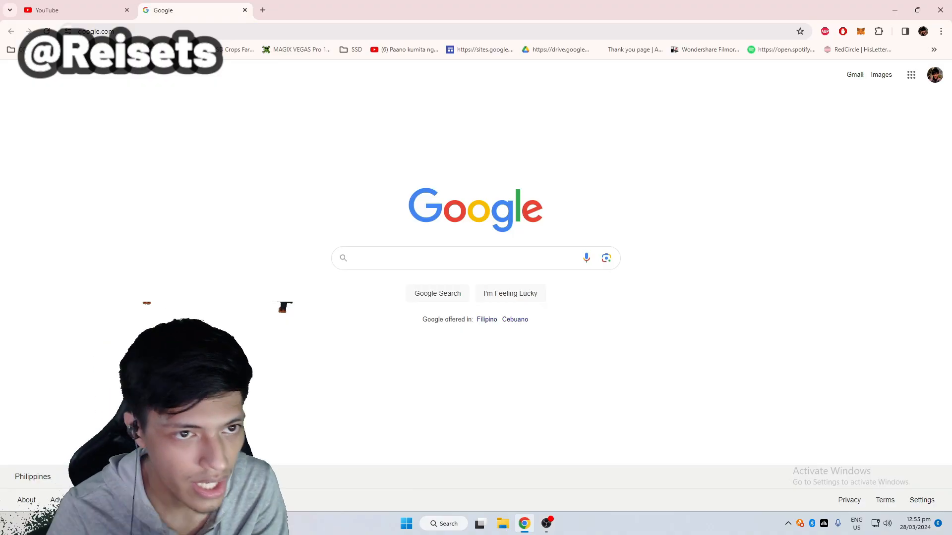
{"action": "left_click", "coordinate": [97, 31]}
{"action": "type", "text": "sp"}
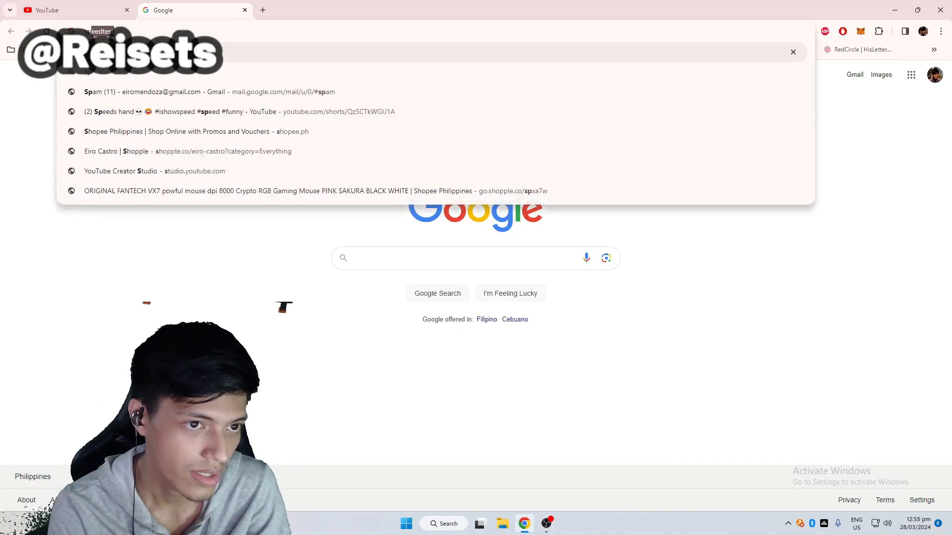
{"action": "type", "text": "eedtes"}
{"action": "key", "text": "Return"}
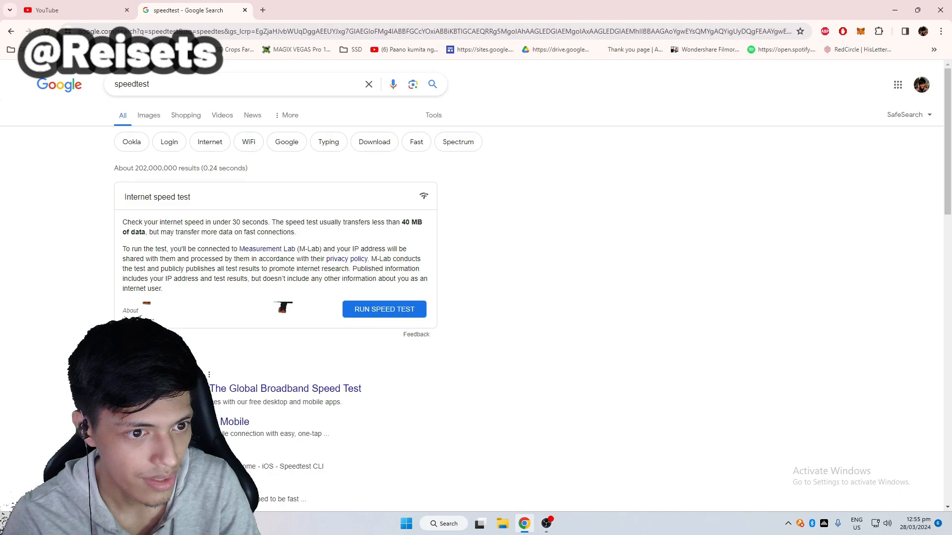
Run Google's internet speed test.
{"action": "left_click_drag", "start_coordinate": [124, 197], "coordinate": [175, 198]}
{"action": "left_click", "coordinate": [174, 200]}
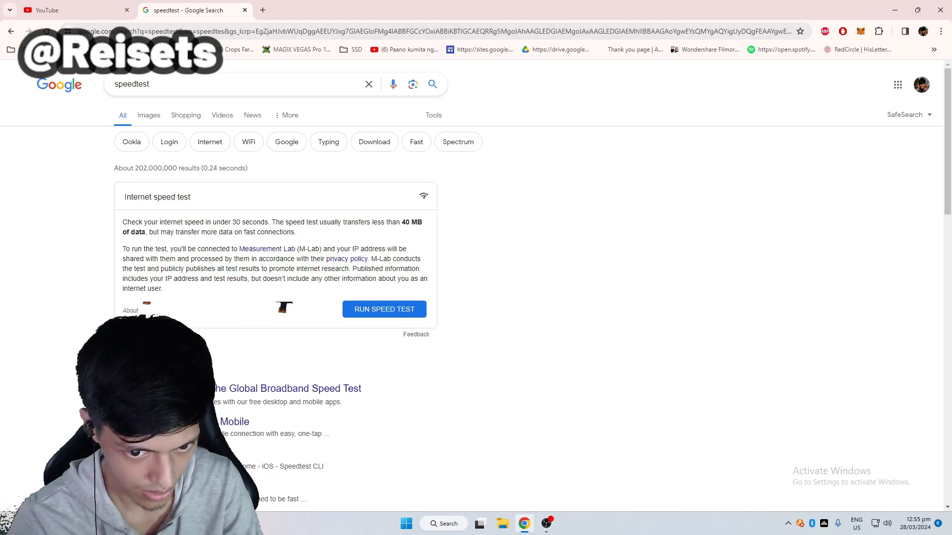
{"action": "left_click", "coordinate": [384, 309]}
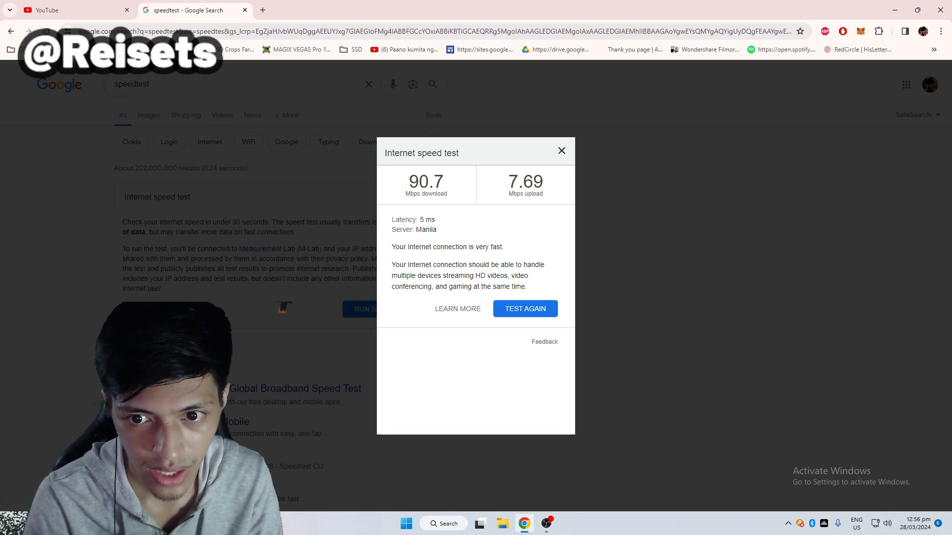
Examine the upload speed in the internet speed test result.
{"action": "left_click_drag", "start_coordinate": [543, 182], "coordinate": [507, 181]}
{"action": "right_click", "coordinate": [505, 182]}
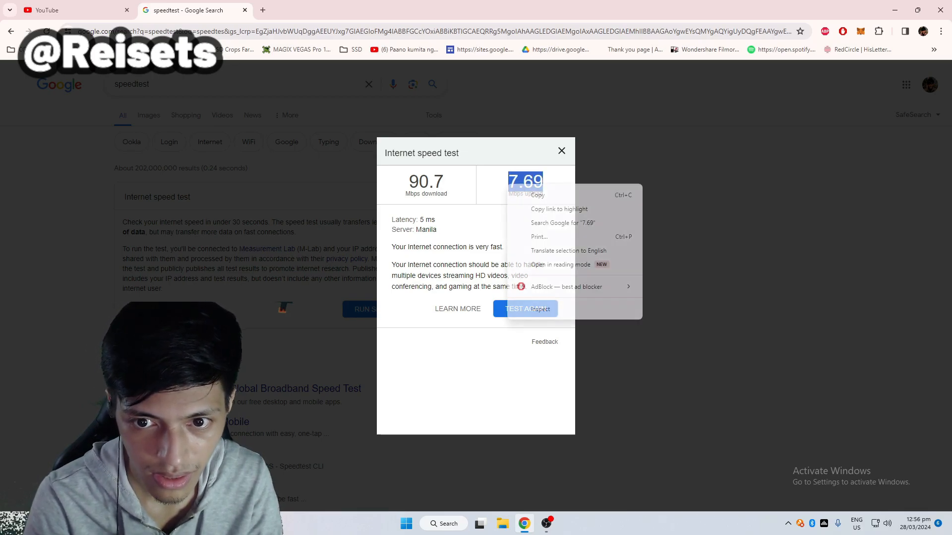
{"action": "left_click", "coordinate": [525, 194]}
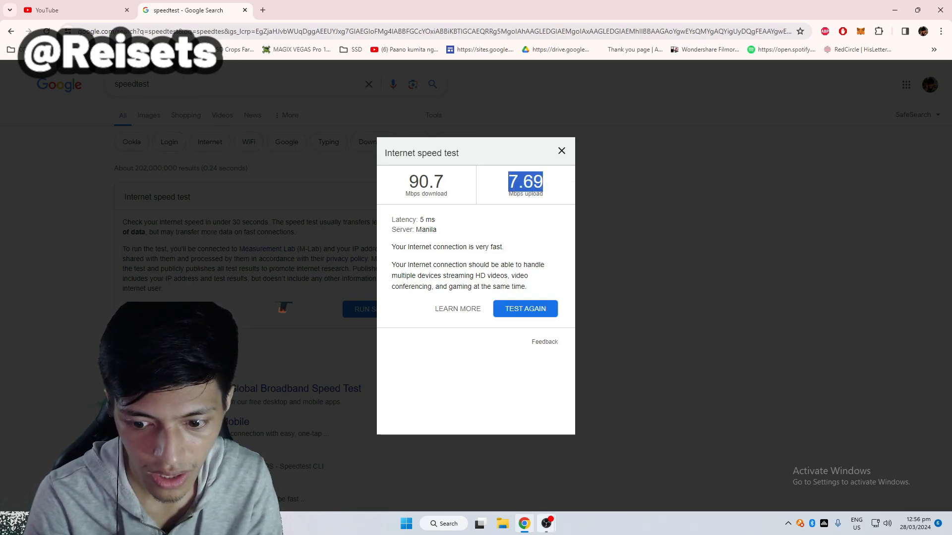
{"action": "left_click", "coordinate": [525, 248]}
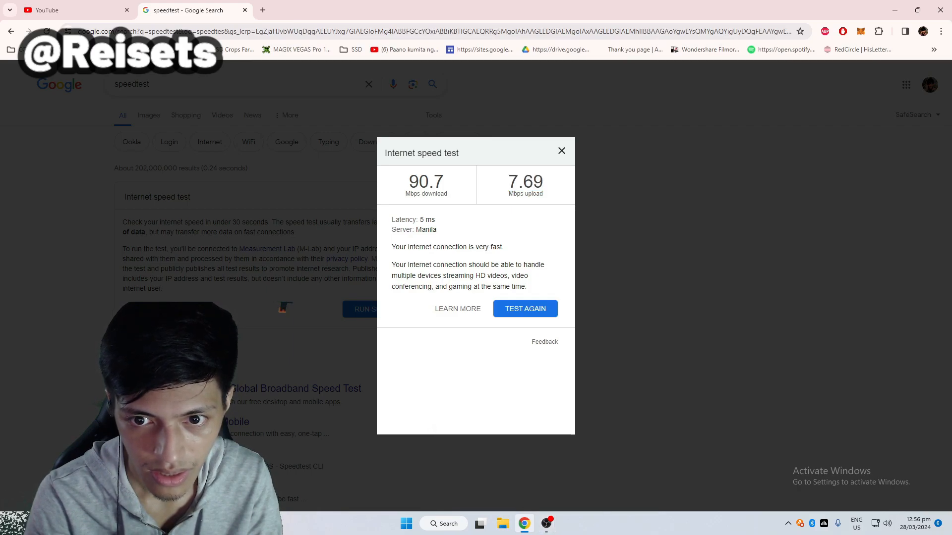
{"action": "double_click", "coordinate": [530, 183]}
{"action": "right_click", "coordinate": [534, 183]}
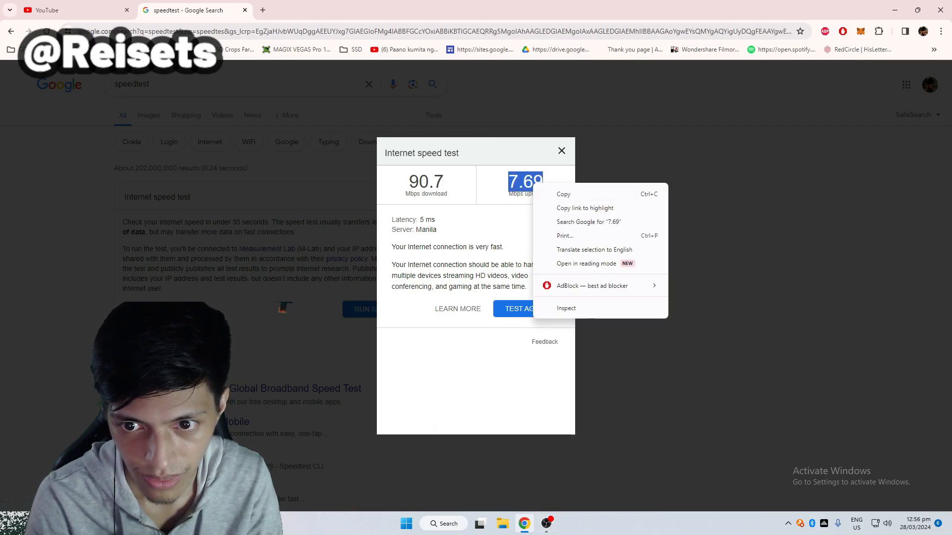
{"action": "left_click", "coordinate": [515, 223]}
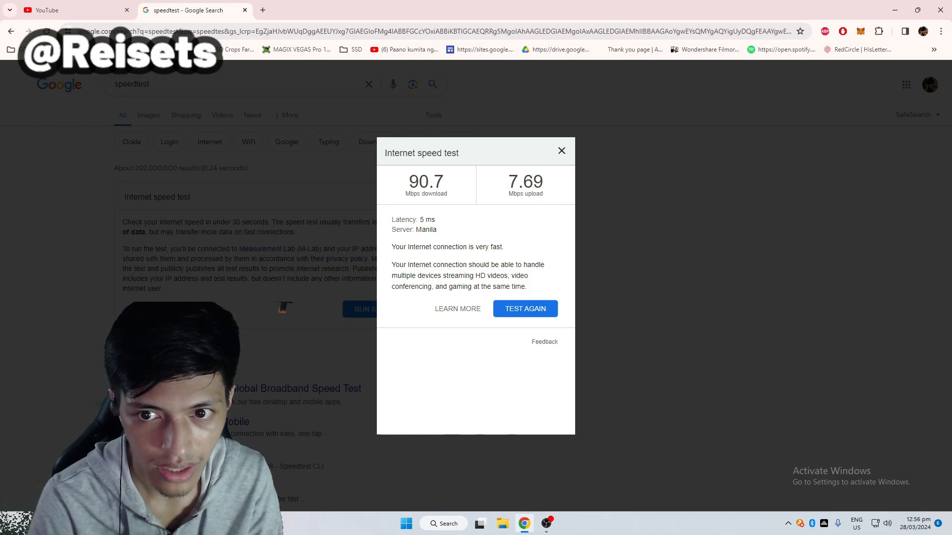
Close the speed test result, search Google for a bitrate calculator and open the Bitrate Calc website.
{"action": "left_click", "coordinate": [561, 150]}
{"action": "double_click", "coordinate": [131, 84]}
{"action": "type", "text": "bitr"}
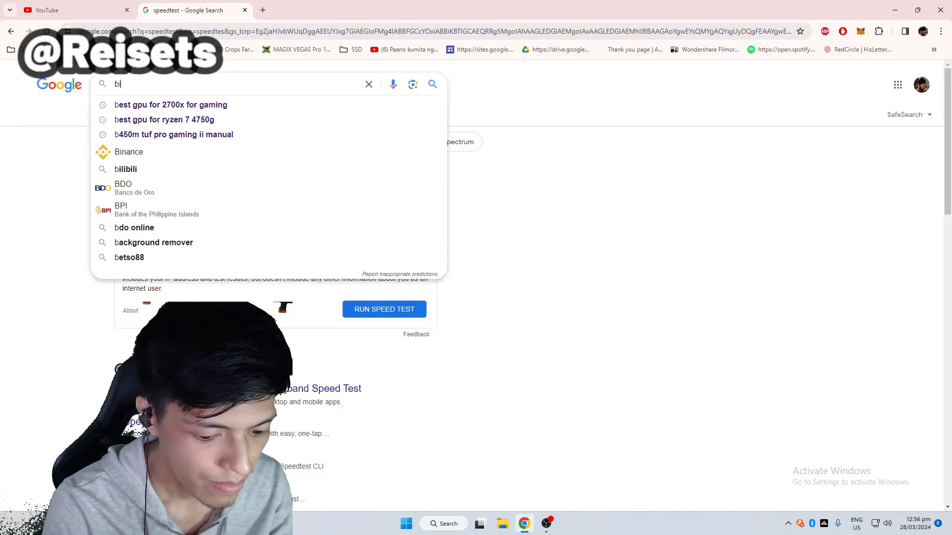
{"action": "type", "text": "ate calculator"}
{"action": "key", "text": "Return"}
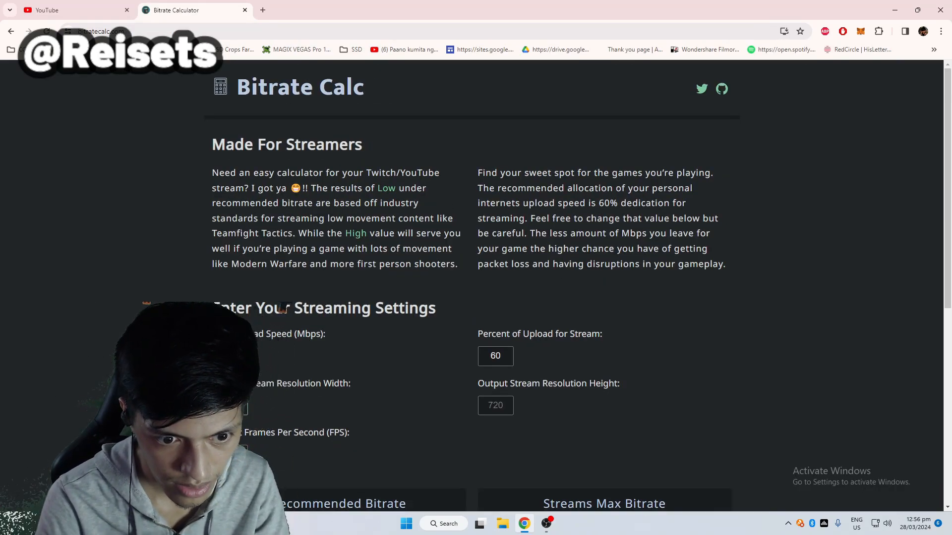
Enter an upload speed of 7.69 Mbps and set the percent of upload for the stream to 60.
{"action": "scroll", "coordinate": [475, 277], "scroll_direction": "down", "scroll_amount": 2}
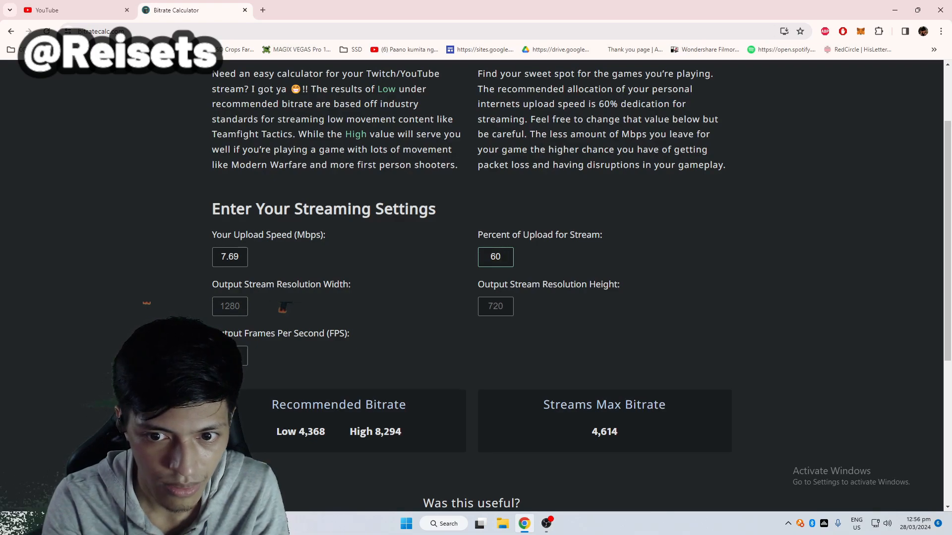
{"action": "key", "text": "BackSpace"}
{"action": "key", "text": "BackSpace"}
{"action": "type", "text": "40"}
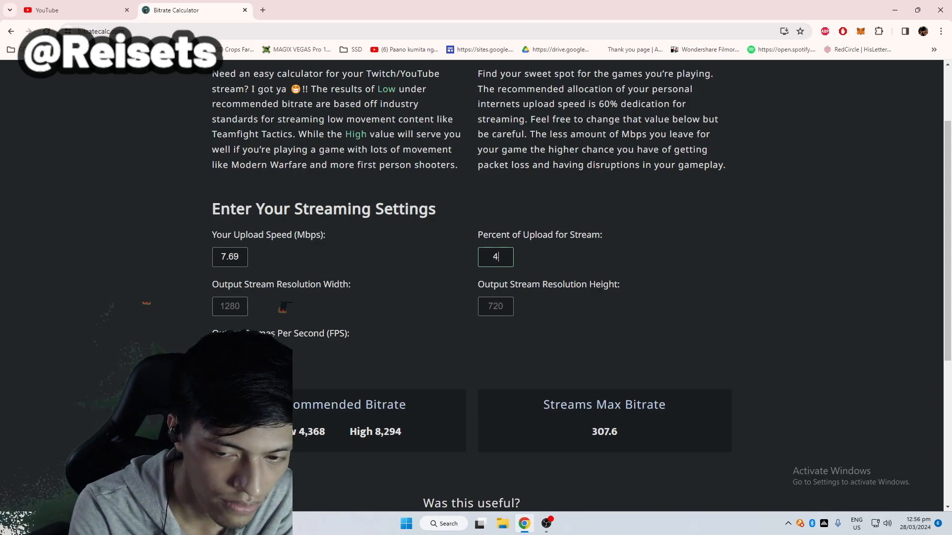
{"action": "key", "text": "BackSpace"}
{"action": "key", "text": "BackSpace"}
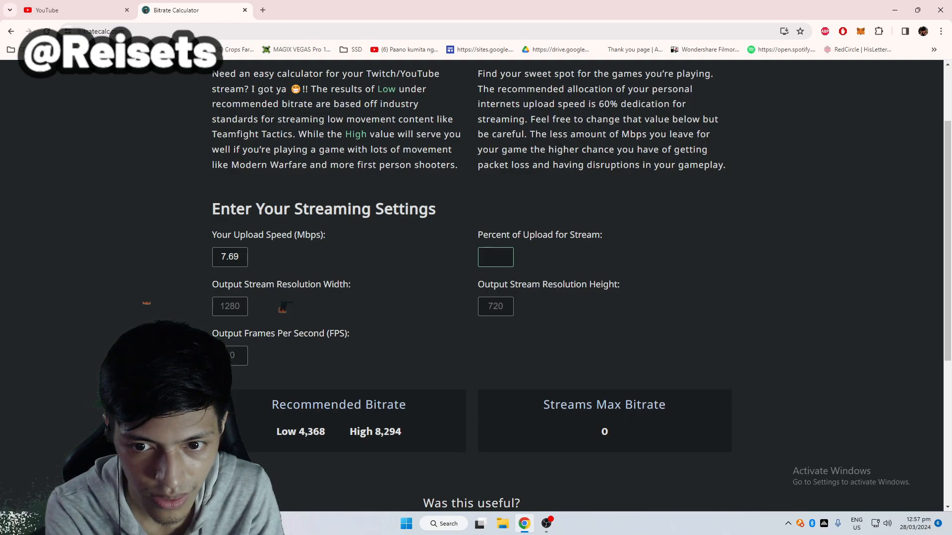
{"action": "type", "text": "50"}
{"action": "key", "text": "BackSpace"}
{"action": "key", "text": "BackSpace"}
{"action": "type", "text": "7"}
{"action": "key", "text": "BackSpace"}
{"action": "type", "text": "60"}
Set the output stream resolution to 1920 by 1080 and the output frame rate to 60 FPS.
{"action": "left_click", "coordinate": [230, 306]}
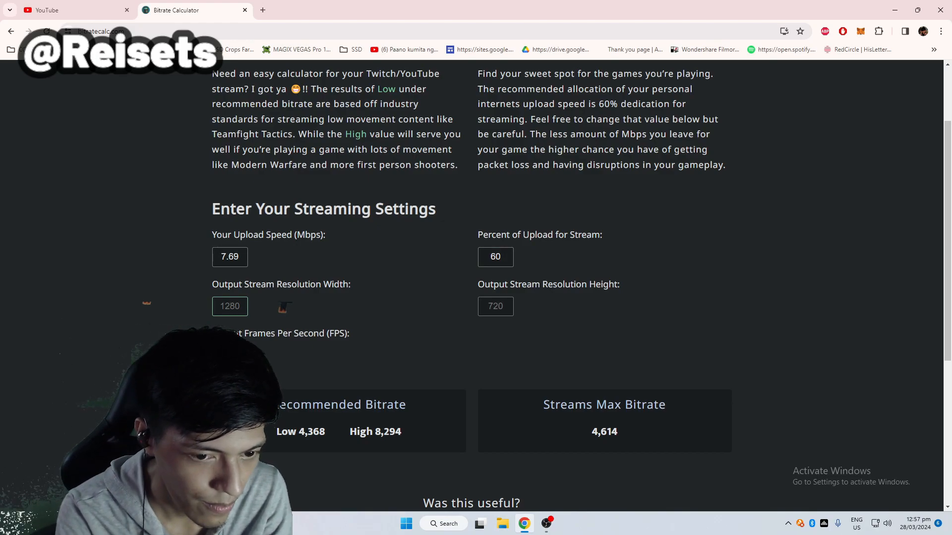
{"action": "type", "text": "1920"}
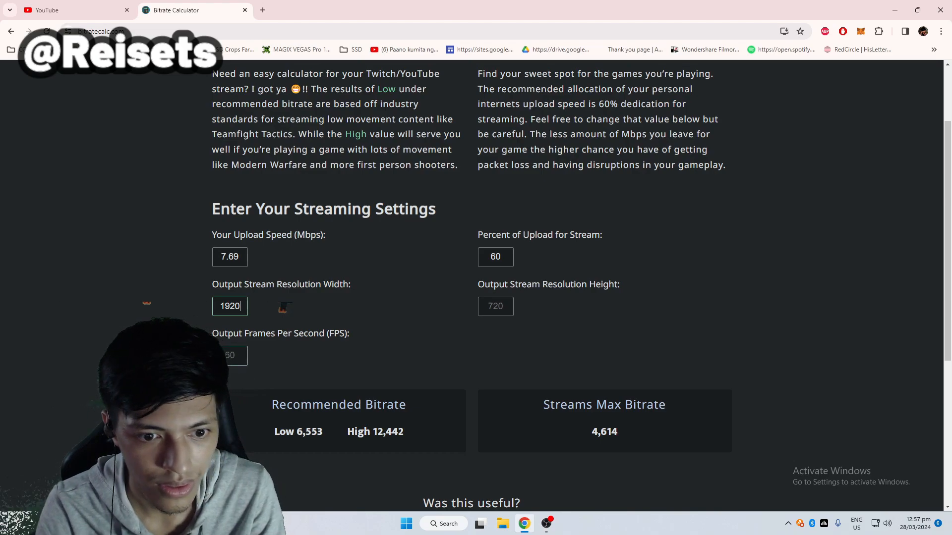
{"action": "left_click", "coordinate": [496, 307]}
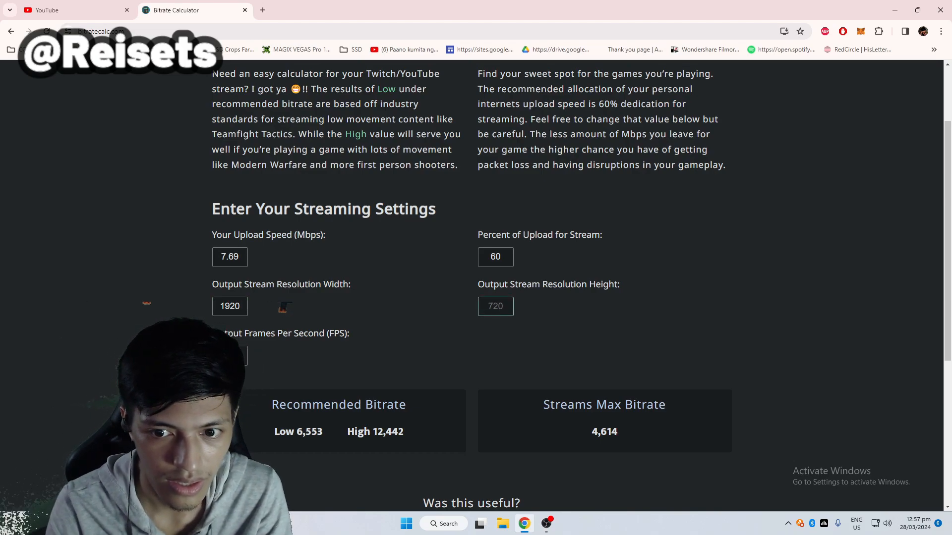
{"action": "type", "text": "1080"}
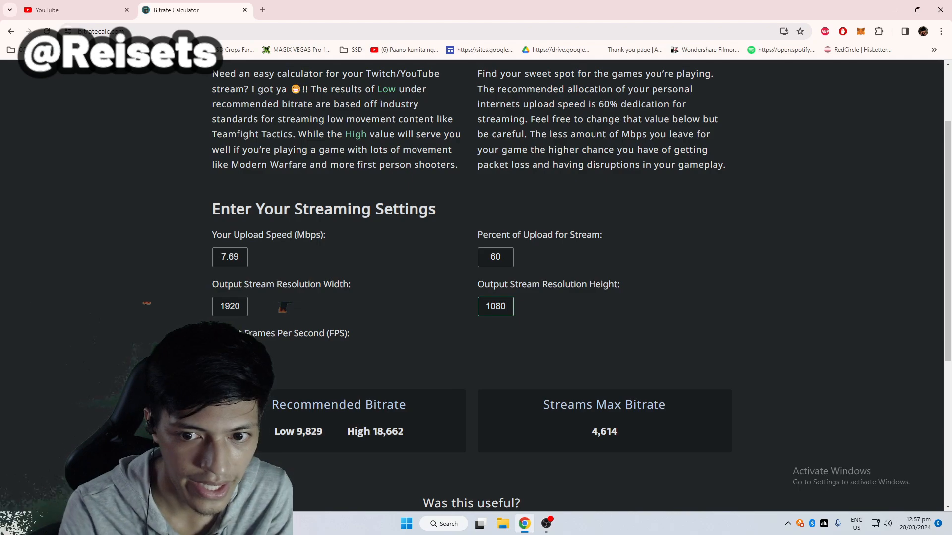
{"action": "key", "text": "Tab"}
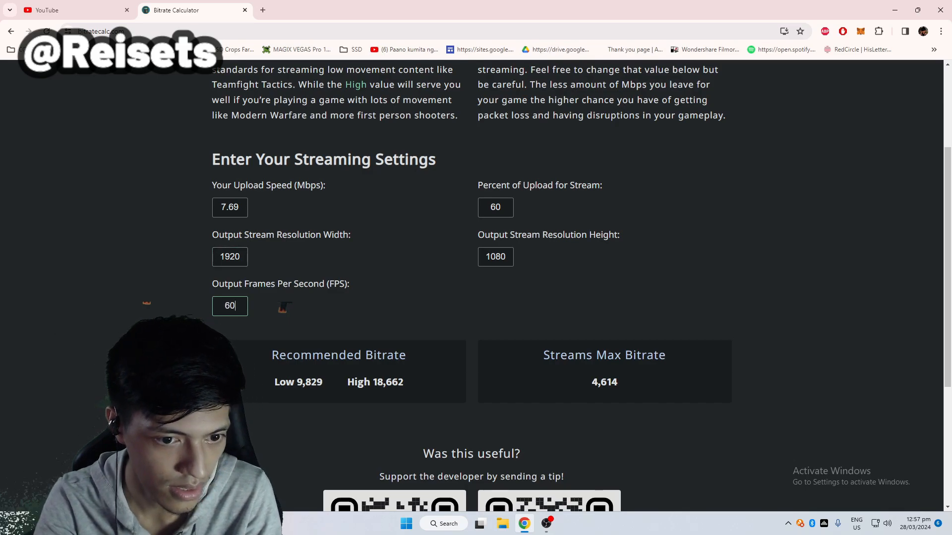
{"action": "left_click", "coordinate": [282, 307]}
Examine the low and high recommended bitrates and the streams max bitrate for the entered settings.
{"action": "scroll", "coordinate": [281, 308], "scroll_direction": "down", "scroll_amount": 1}
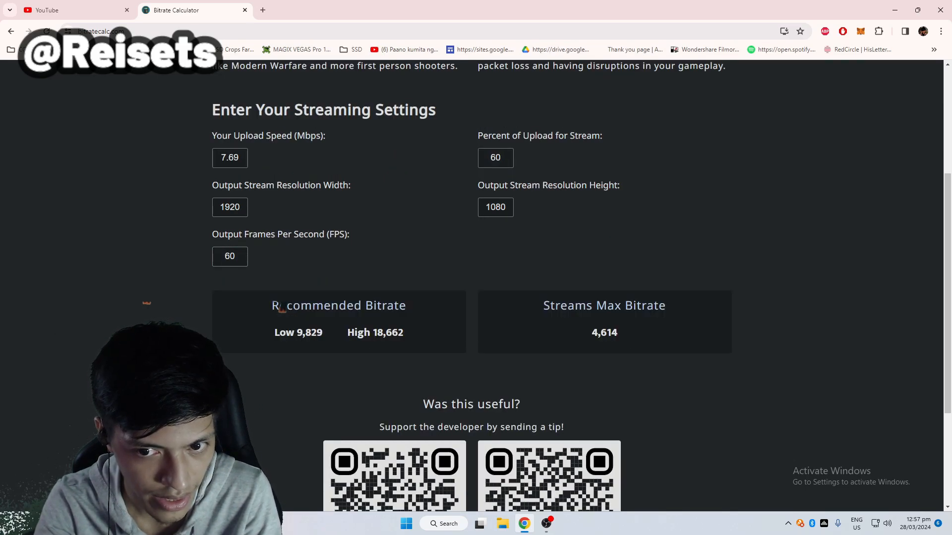
{"action": "scroll", "coordinate": [282, 307], "scroll_direction": "up", "scroll_amount": 1}
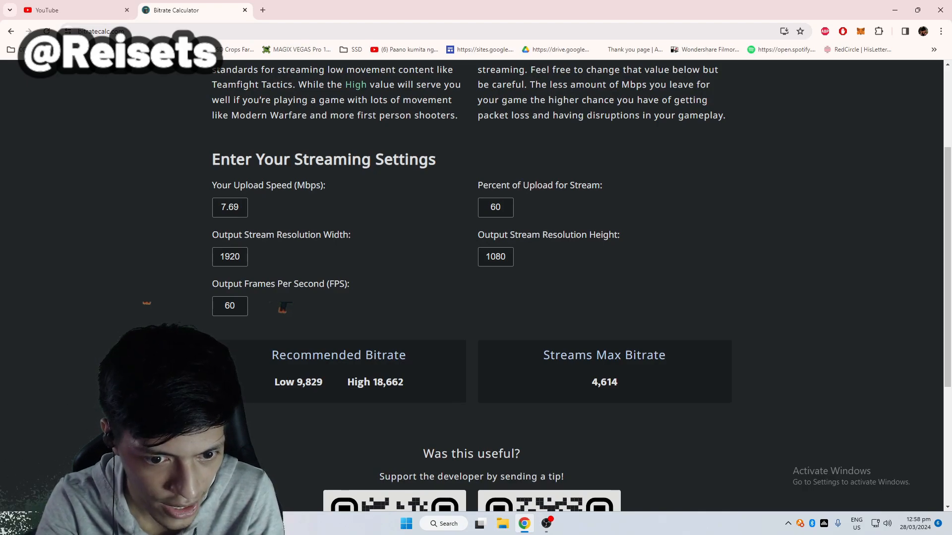
{"action": "left_click_drag", "start_coordinate": [323, 383], "coordinate": [294, 383]}
{"action": "left_click", "coordinate": [297, 385]}
{"action": "left_click_drag", "start_coordinate": [404, 383], "coordinate": [274, 382]}
{"action": "left_click", "coordinate": [283, 383]}
{"action": "left_click", "coordinate": [237, 306]}
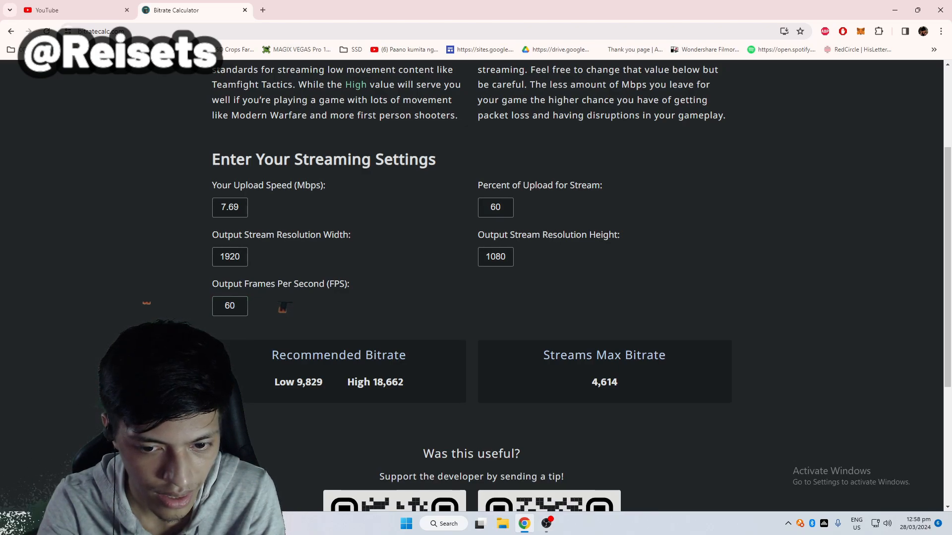
{"action": "scroll", "coordinate": [472, 285], "scroll_direction": "down", "scroll_amount": 4}
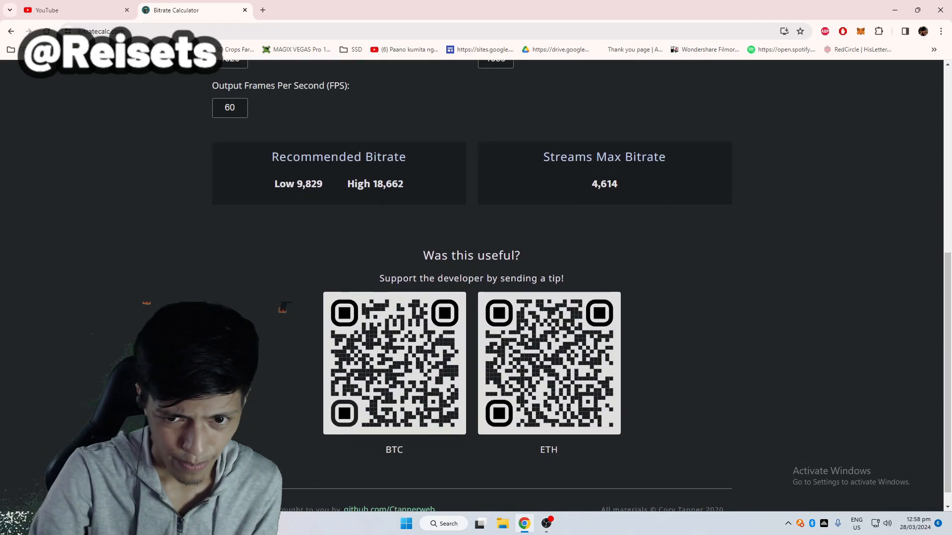
{"action": "scroll", "coordinate": [282, 308], "scroll_direction": "up", "scroll_amount": 3}
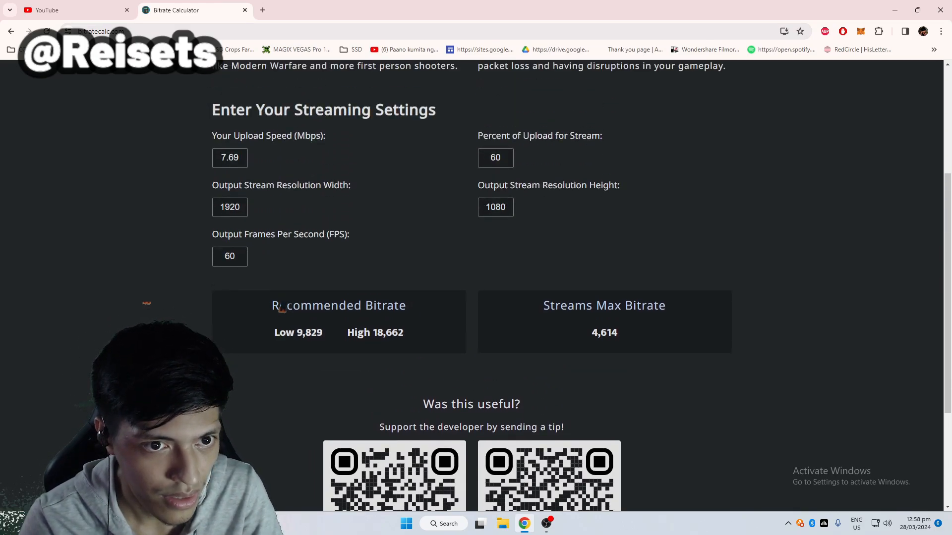
Set the output stream resolution to 1280 by 720 and check the low recommended bitrate.
{"action": "scroll", "coordinate": [282, 308], "scroll_direction": "up", "scroll_amount": 1}
{"action": "left_click", "coordinate": [230, 256]}
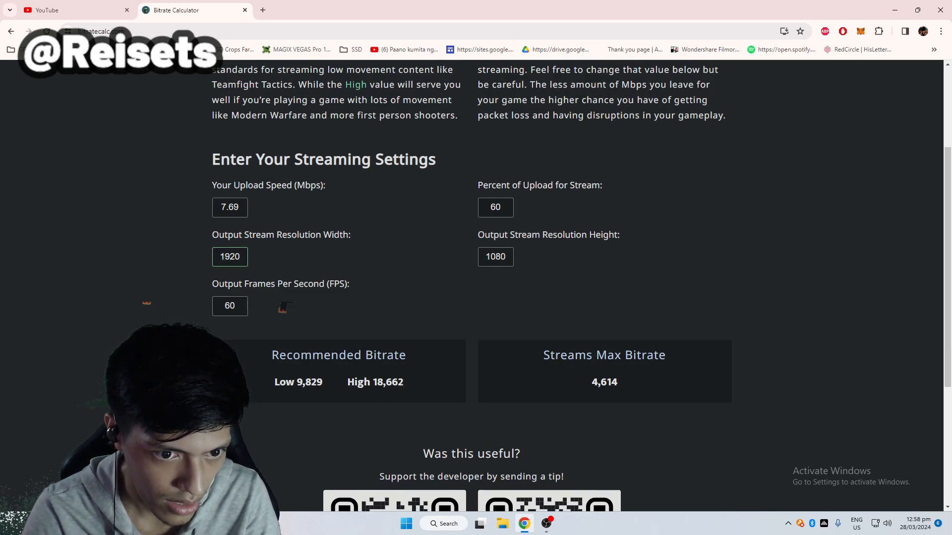
{"action": "key", "text": "BackSpace"}
{"action": "key", "text": "BackSpace"}
{"action": "key", "text": "BackSpace"}
{"action": "key", "text": "BackSpace"}
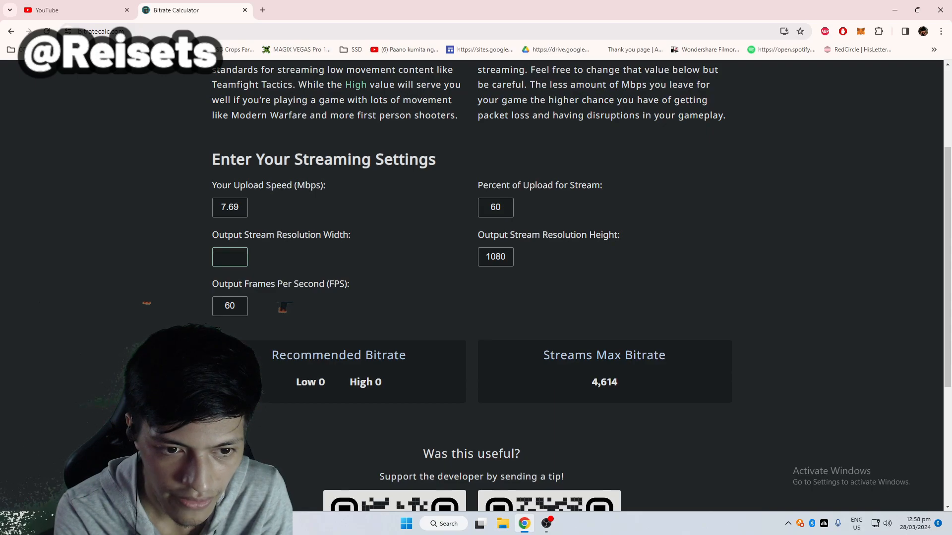
{"action": "type", "text": "1280"}
{"action": "left_click", "coordinate": [503, 257]}
{"action": "key", "text": "BackSpace"}
{"action": "key", "text": "BackSpace"}
{"action": "key", "text": "BackSpace"}
{"action": "key", "text": "BackSpace"}
{"action": "type", "text": "720"}
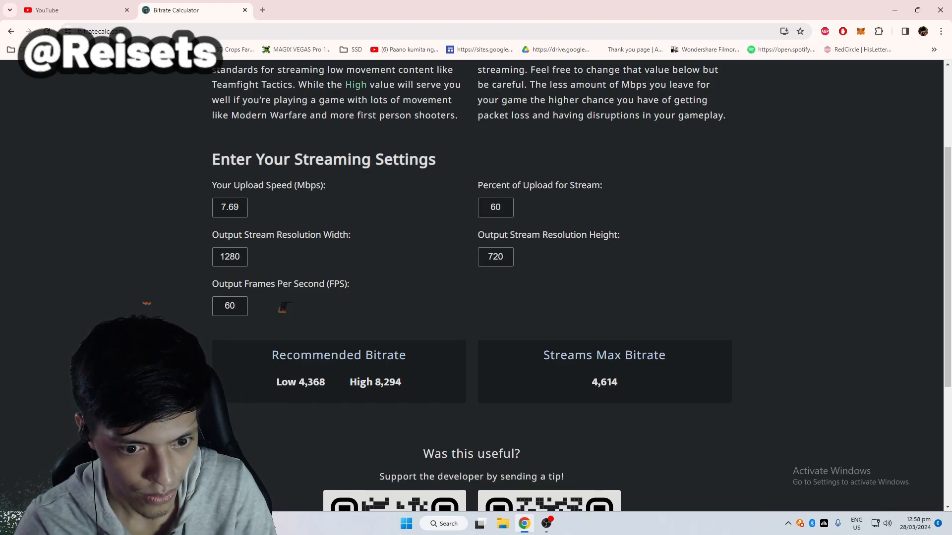
{"action": "left_click_drag", "start_coordinate": [272, 355], "coordinate": [326, 383]}
{"action": "left_click", "coordinate": [325, 382]}
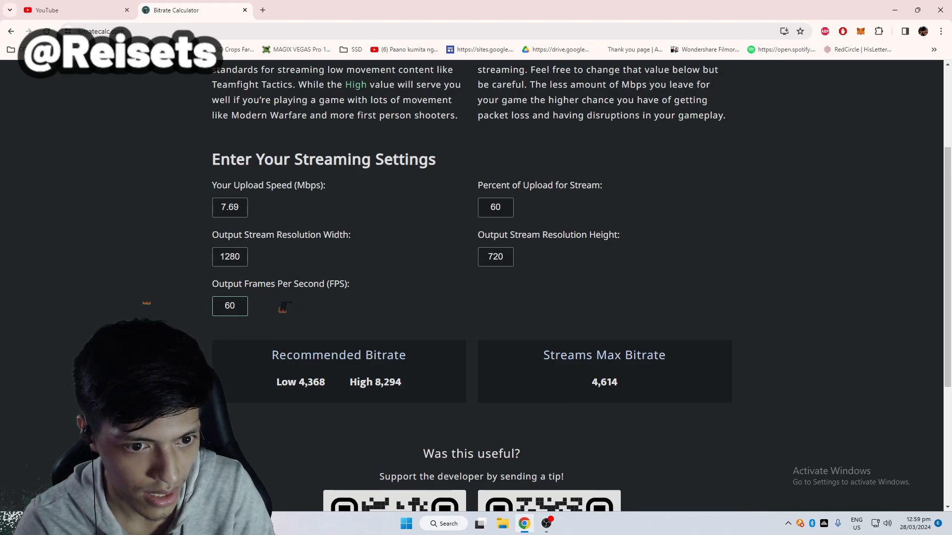
Set the output stream resolution back to 1920 by 1080.
{"action": "left_click", "coordinate": [236, 306]}
{"action": "left_click", "coordinate": [241, 257]}
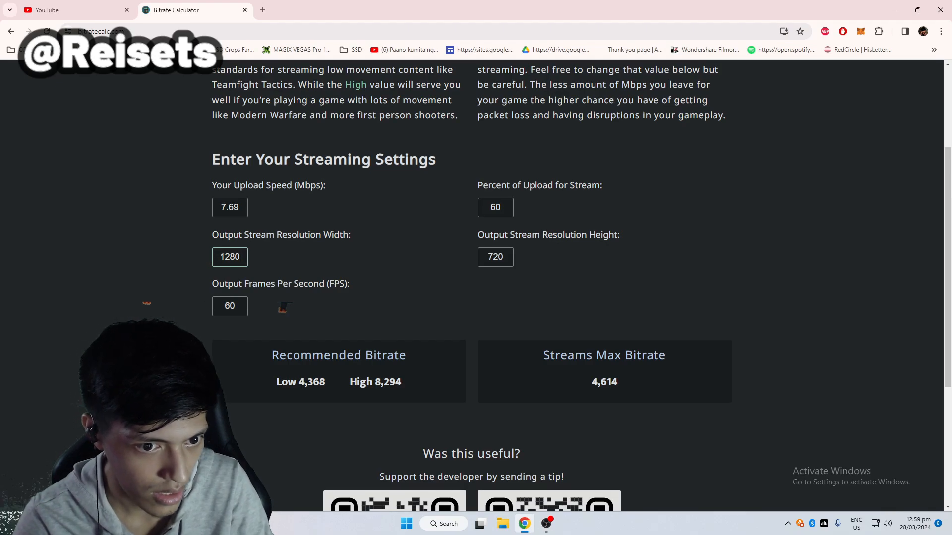
{"action": "key", "text": "BackSpace"}
{"action": "key", "text": "BackSpace"}
{"action": "key", "text": "BackSpace"}
{"action": "key", "text": "BackSpace"}
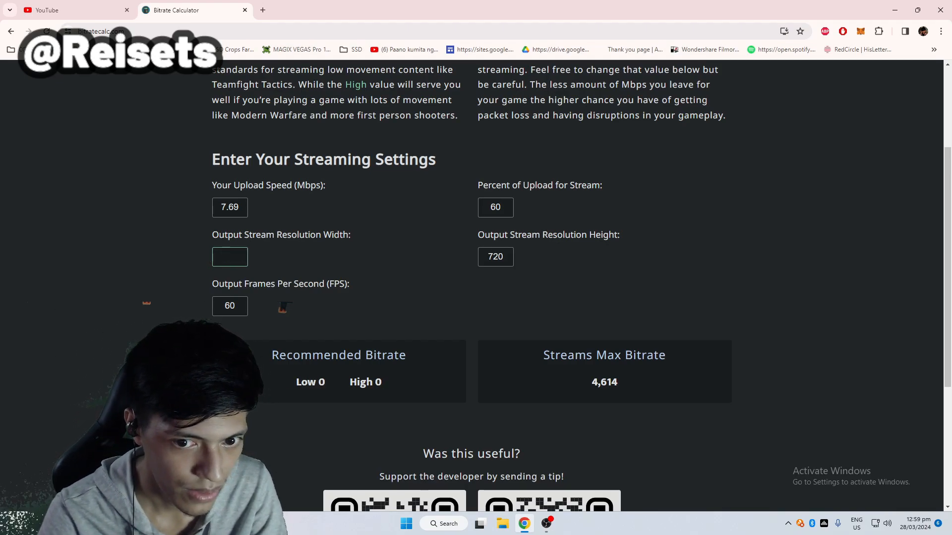
{"action": "left_click", "coordinate": [230, 306]}
{"action": "left_click", "coordinate": [230, 257]}
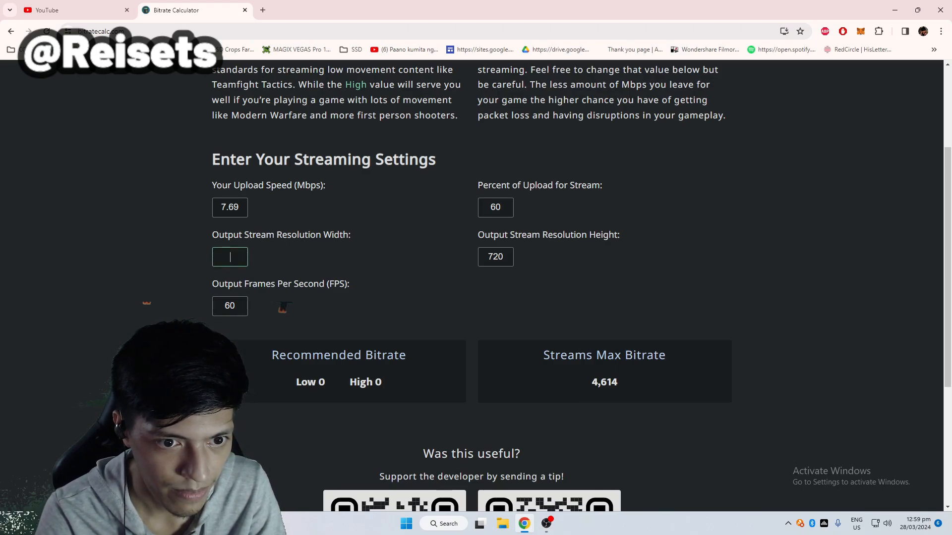
{"action": "type", "text": "1920"}
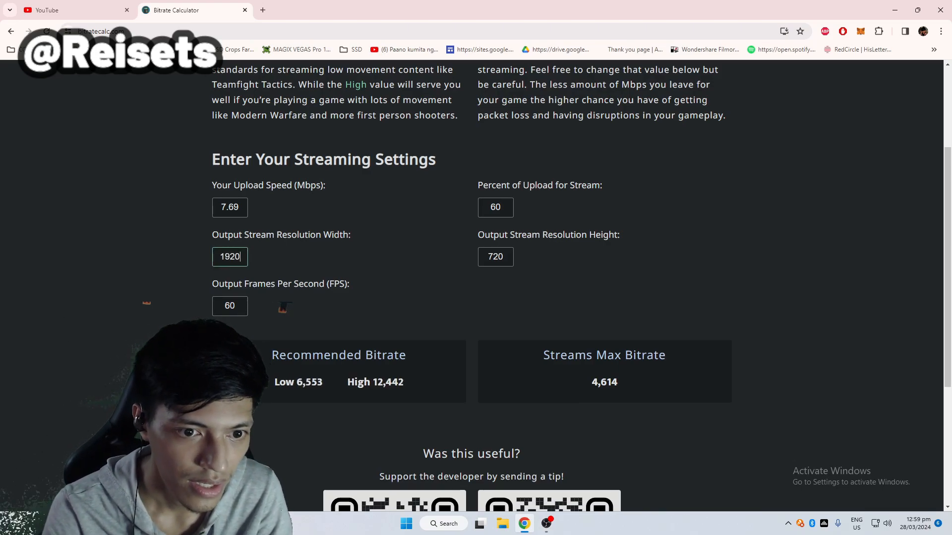
{"action": "left_click", "coordinate": [503, 257]}
{"action": "key", "text": "BackSpace"}
{"action": "key", "text": "BackSpace"}
{"action": "key", "text": "BackSpace"}
{"action": "type", "text": "1080"}
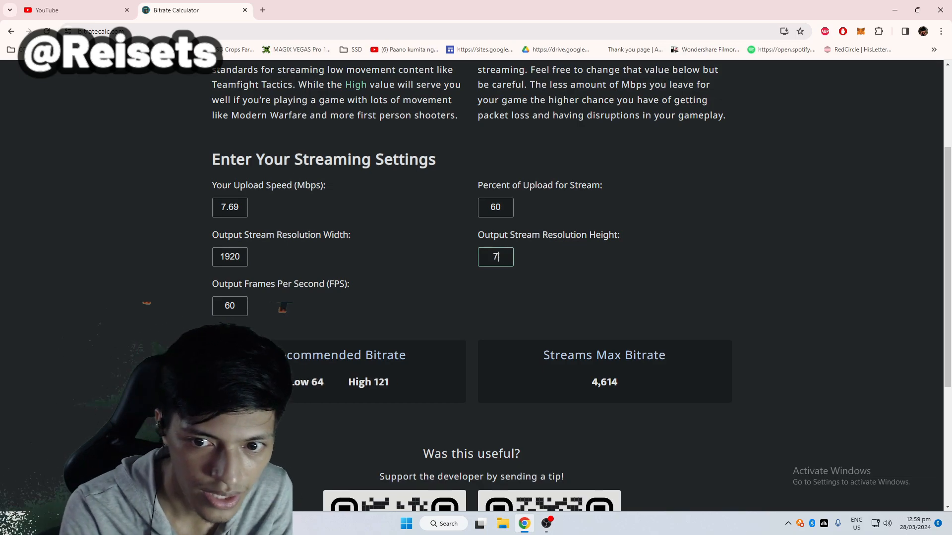
Set the output frame rate in the bitrate calculator to 30 FPS.
{"action": "left_click", "coordinate": [237, 307]}
{"action": "key", "text": "BackSpace"}
{"action": "key", "text": "BackSpace"}
{"action": "type", "text": "30"}
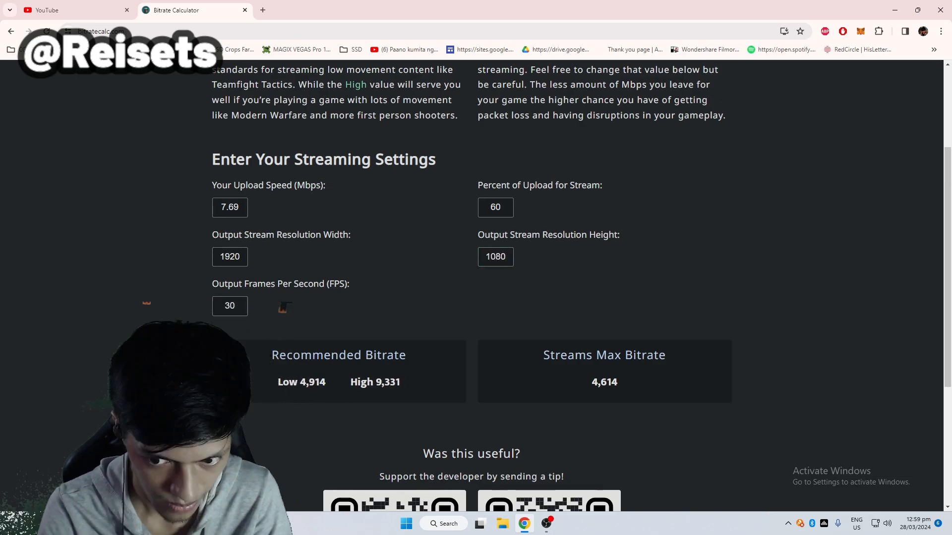
Set the percent of upload dedicated to the stream to 75.
{"action": "left_click", "coordinate": [502, 207]}
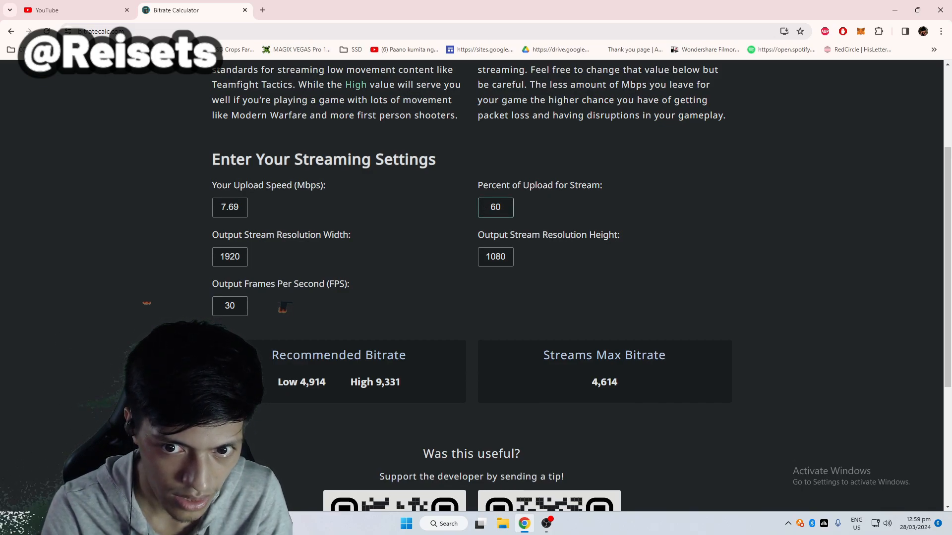
{"action": "key", "text": "BackSpace"}
{"action": "type", "text": "8"}
{"action": "key", "text": "BackSpace"}
{"action": "type", "text": "87"}
{"action": "key", "text": "BackSpace"}
{"action": "key", "text": "BackSpace"}
{"action": "type", "text": "7"}
{"action": "left_click", "coordinate": [503, 208]}
{"action": "key", "text": "BackSpace"}
{"action": "key", "text": "BackSpace"}
{"action": "type", "text": "8"}
{"action": "key", "text": "BackSpace"}
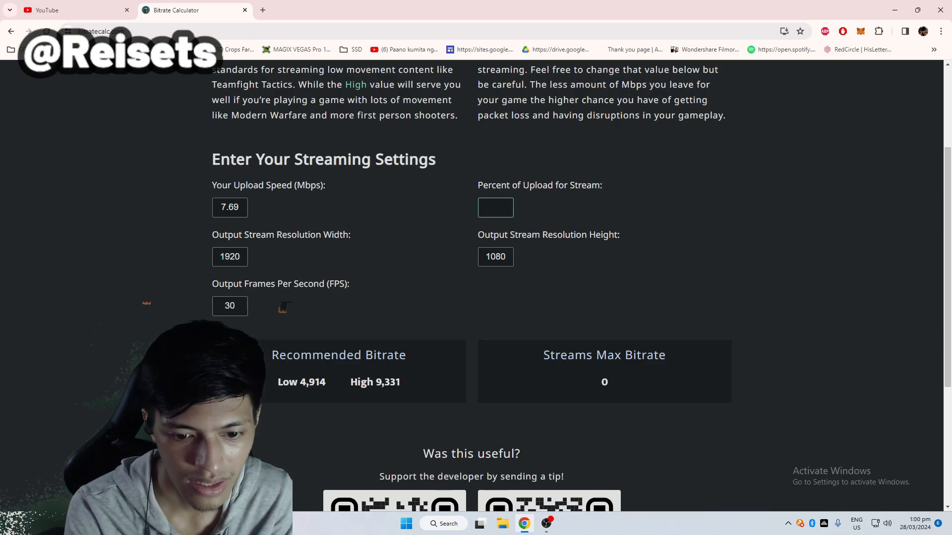
{"action": "type", "text": "75"}
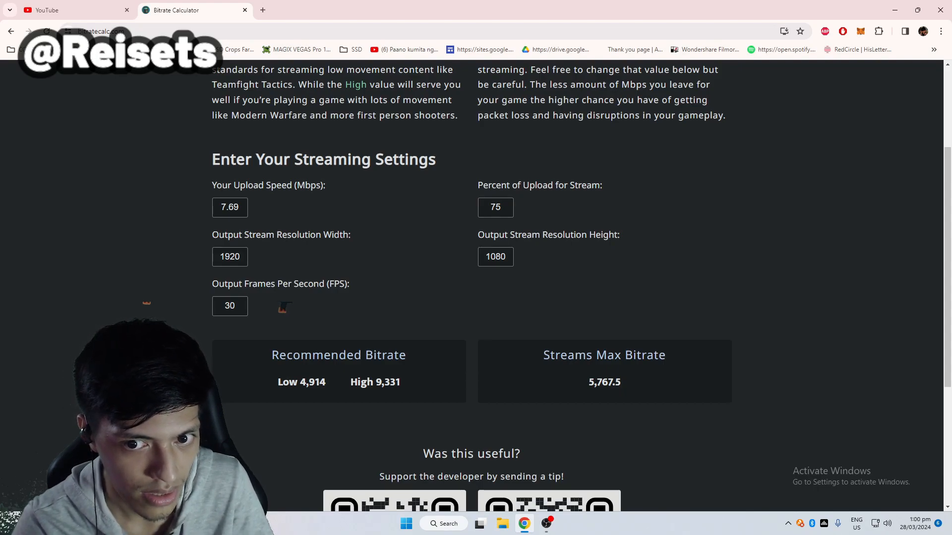
Copy the calculated streams max bitrate value.
{"action": "left_click", "coordinate": [496, 207]}
{"action": "double_click", "coordinate": [604, 382]}
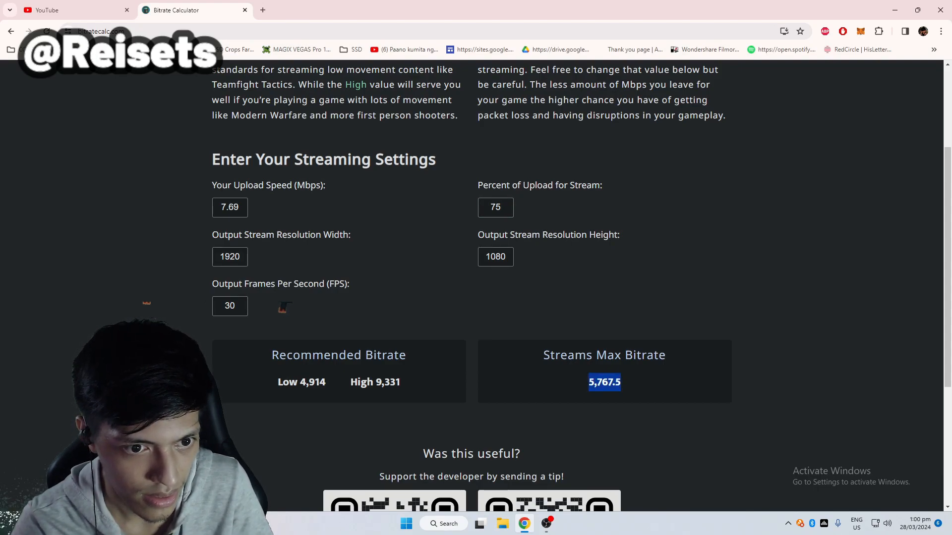
{"action": "left_click", "coordinate": [230, 208]}
{"action": "scroll", "coordinate": [471, 286], "scroll_direction": "down", "scroll_amount": 3}
{"action": "scroll", "coordinate": [471, 286], "scroll_direction": "up", "scroll_amount": 3}
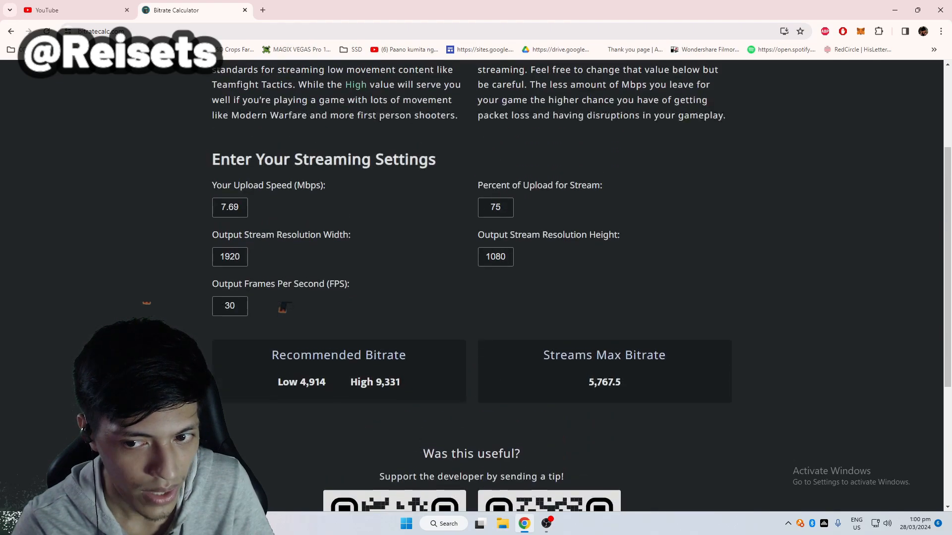
{"action": "double_click", "coordinate": [597, 382]}
{"action": "right_click", "coordinate": [593, 381]}
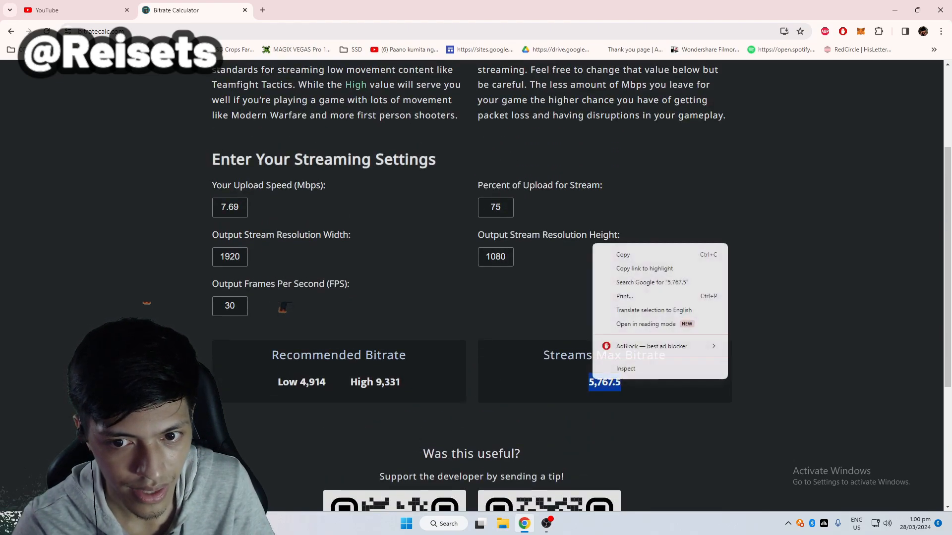
{"action": "left_click", "coordinate": [622, 255]}
Switch to OBS and set the streaming encoder's bitrate to 5600 Kbps, applying the change.
{"action": "left_click", "coordinate": [546, 523]}
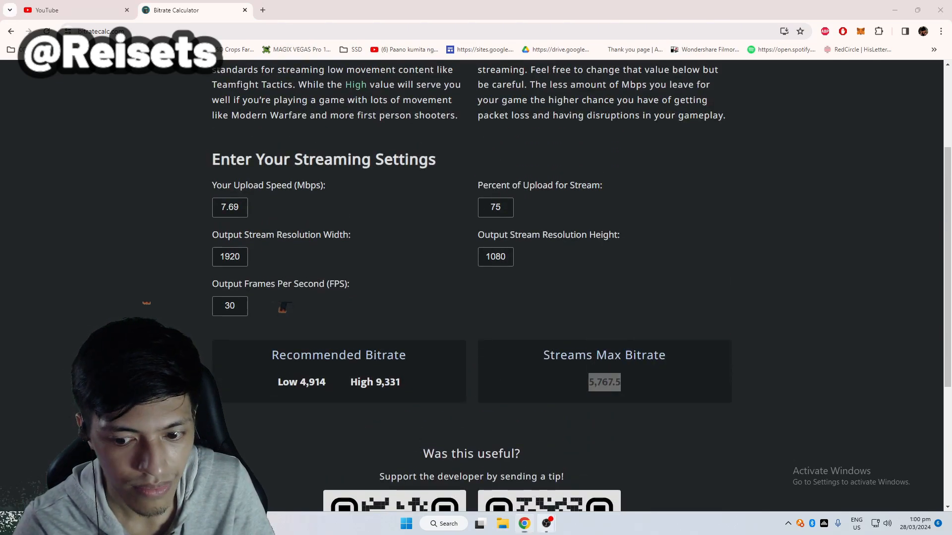
{"action": "left_click", "coordinate": [597, 468]}
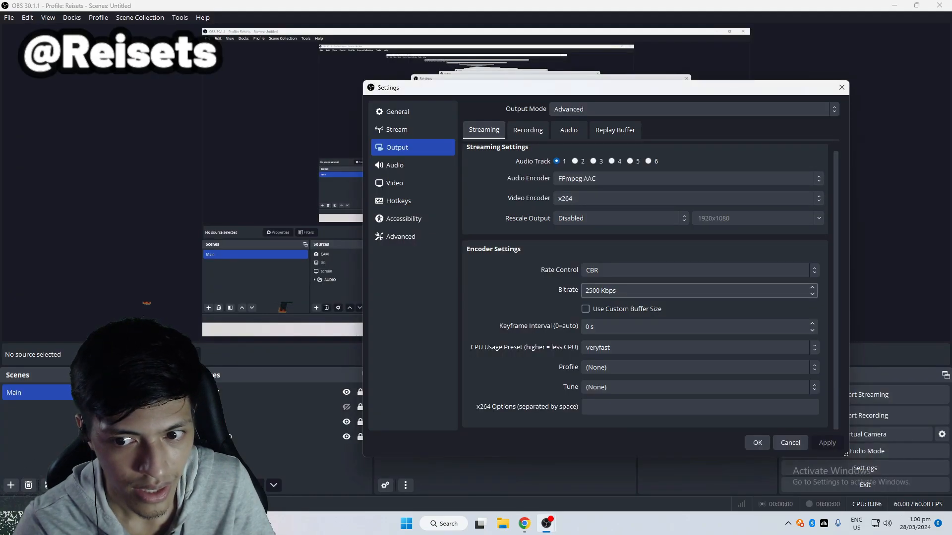
{"action": "double_click", "coordinate": [592, 291]}
{"action": "right_click", "coordinate": [588, 294]}
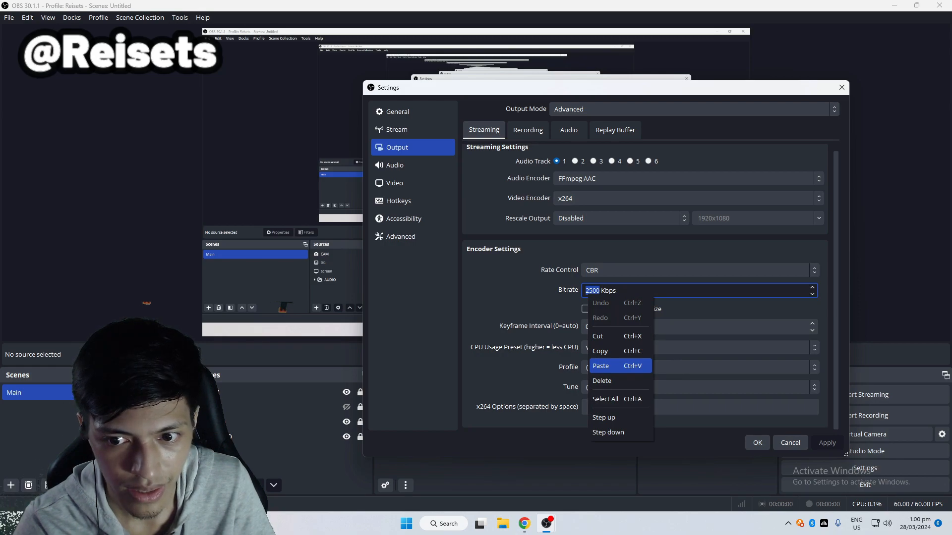
{"action": "left_click", "coordinate": [601, 350]}
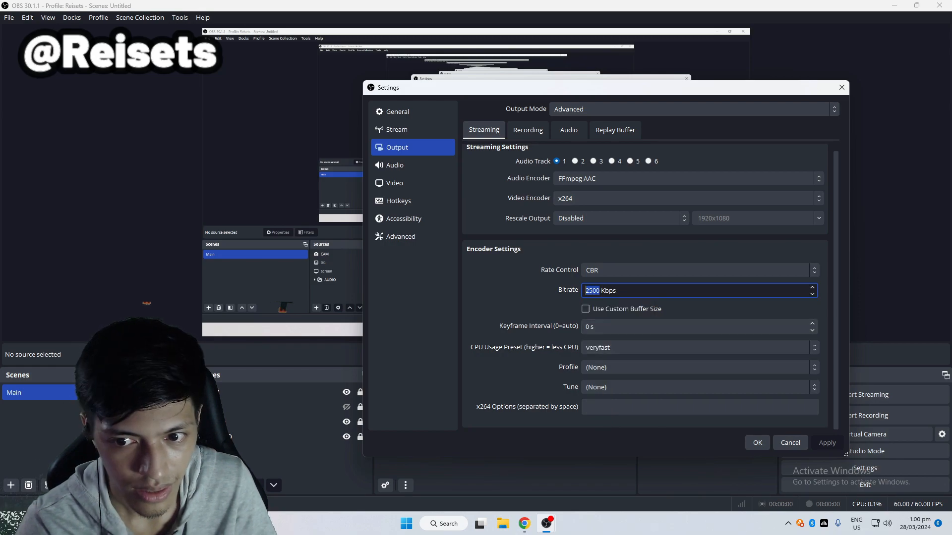
{"action": "type", "text": "5600"}
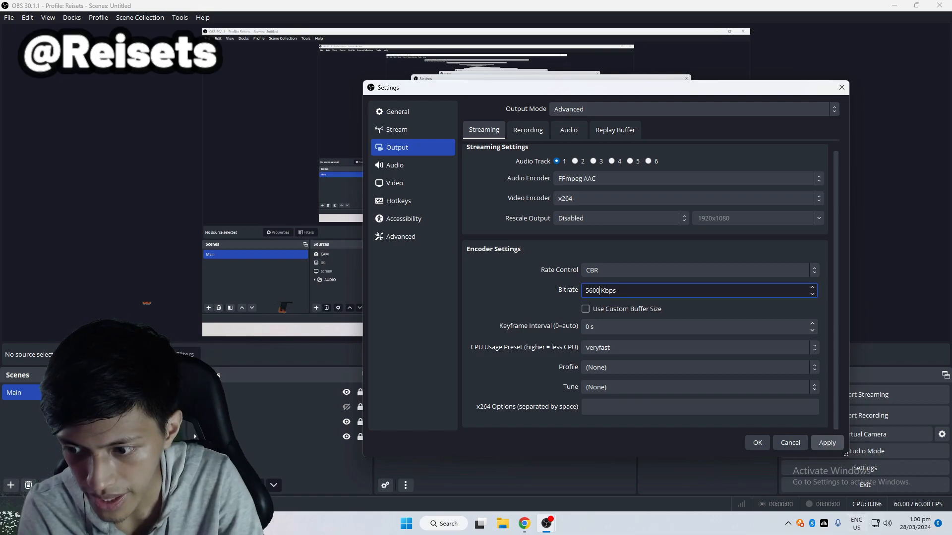
{"action": "left_click", "coordinate": [826, 443]}
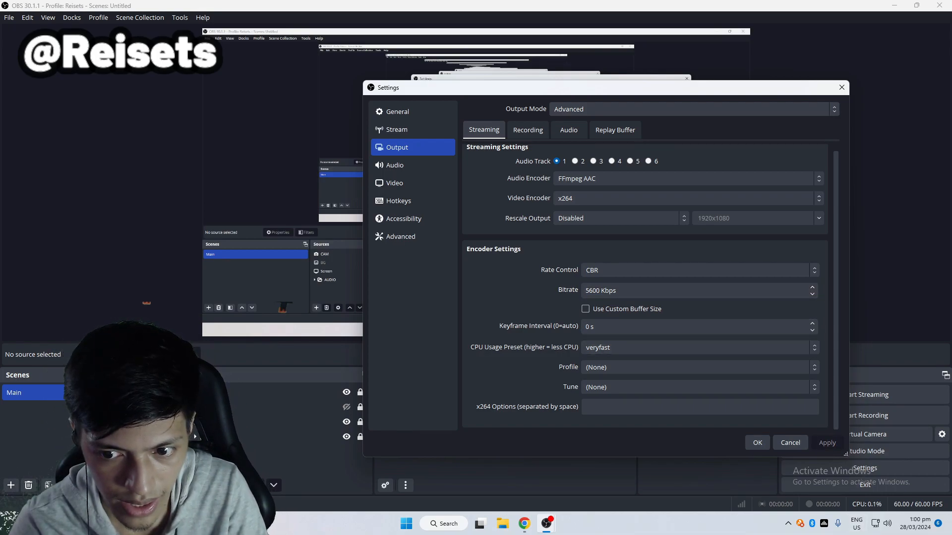
Examine the CPU usage preset options available for the x264 streaming encoder.
{"action": "left_click", "coordinate": [699, 348]}
{"action": "left_click", "coordinate": [699, 348]}
{"action": "left_click", "coordinate": [699, 347]}
{"action": "left_click", "coordinate": [699, 347]}
{"action": "left_click", "coordinate": [699, 347]}
{"action": "left_click", "coordinate": [699, 347]}
{"action": "left_click", "coordinate": [699, 347]}
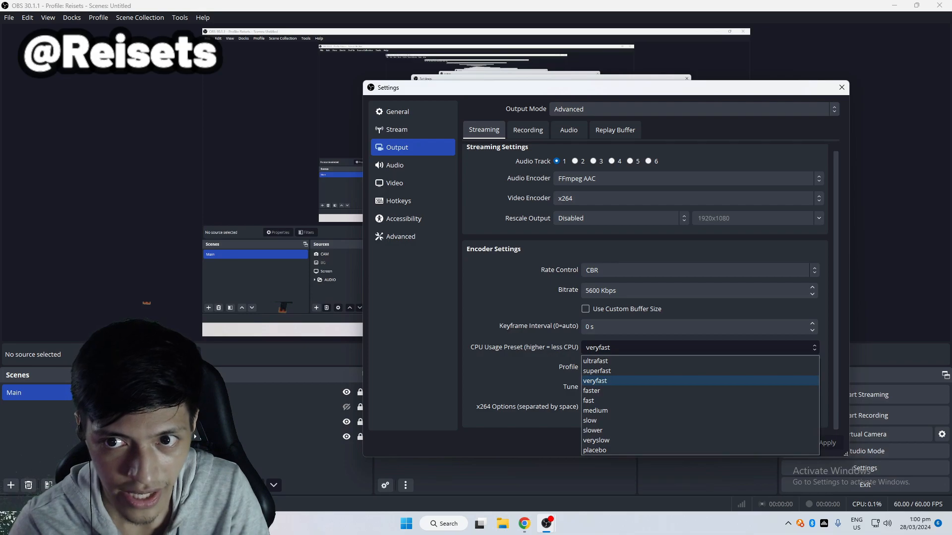
{"action": "left_click", "coordinate": [699, 347]}
{"action": "left_click_drag", "start_coordinate": [527, 89], "coordinate": [421, 62]}
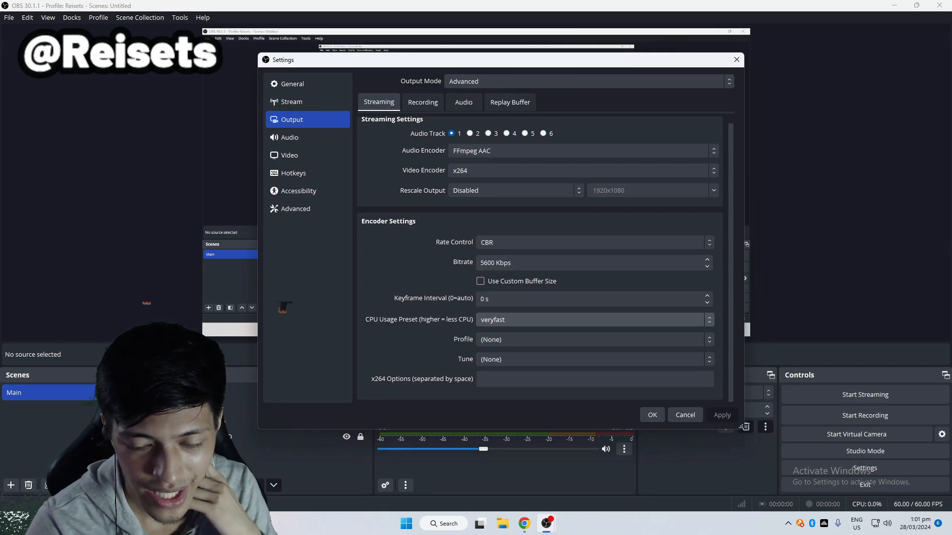
{"action": "left_click", "coordinate": [594, 320]}
{"action": "left_click", "coordinate": [594, 320]}
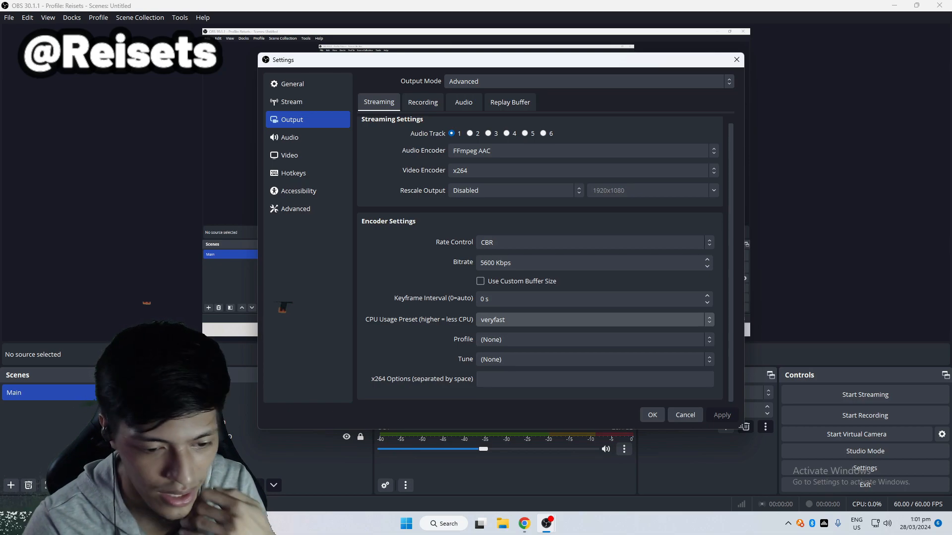
{"action": "left_click", "coordinate": [594, 319]}
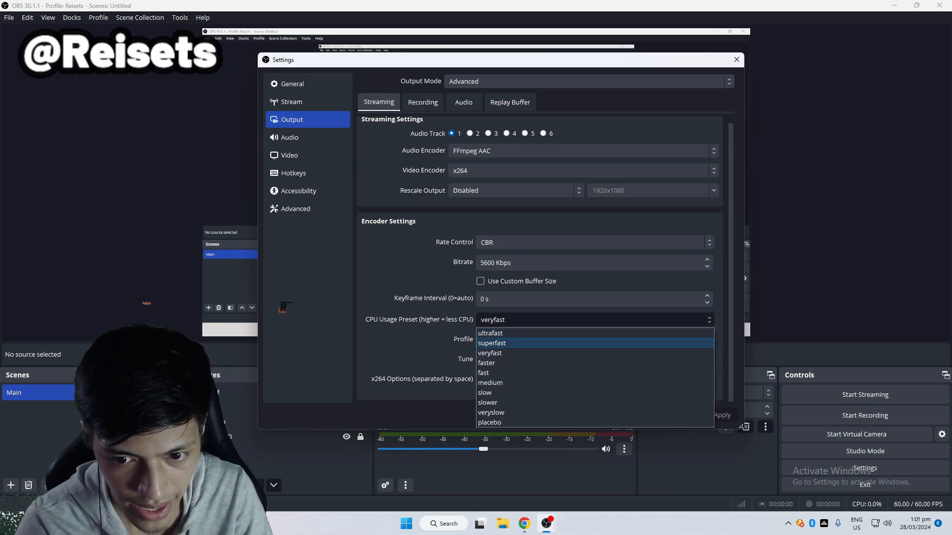
{"action": "left_click", "coordinate": [593, 354]}
{"action": "left_click", "coordinate": [594, 321]}
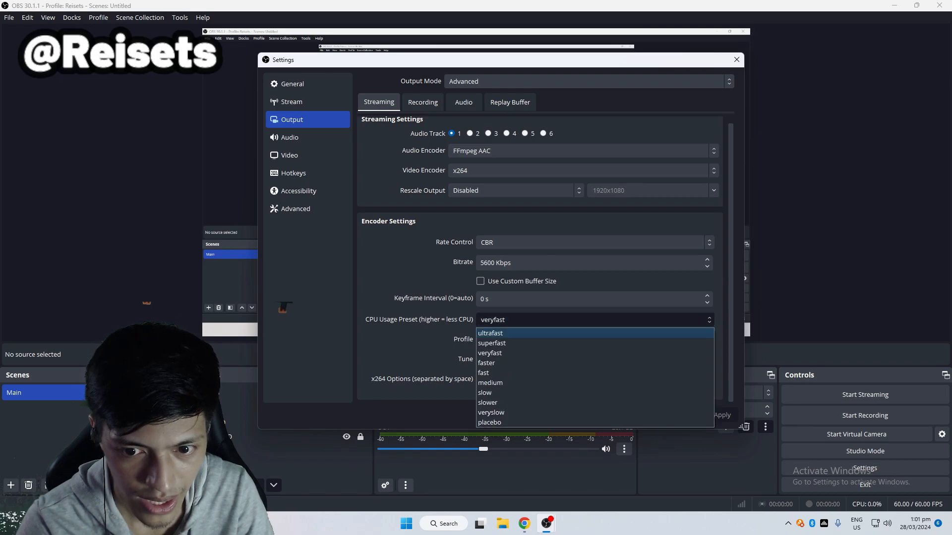
{"action": "left_click", "coordinate": [594, 320]}
{"action": "left_click", "coordinate": [594, 320]}
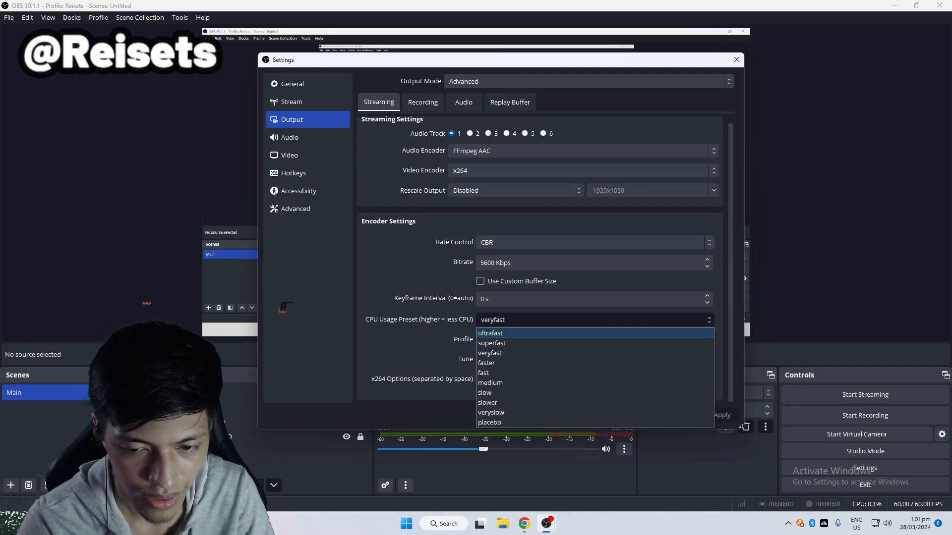
{"action": "left_click", "coordinate": [594, 321]}
{"action": "left_click", "coordinate": [594, 320]}
{"action": "left_click", "coordinate": [594, 320]}
{"action": "left_click", "coordinate": [594, 321]}
{"action": "left_click", "coordinate": [594, 320]}
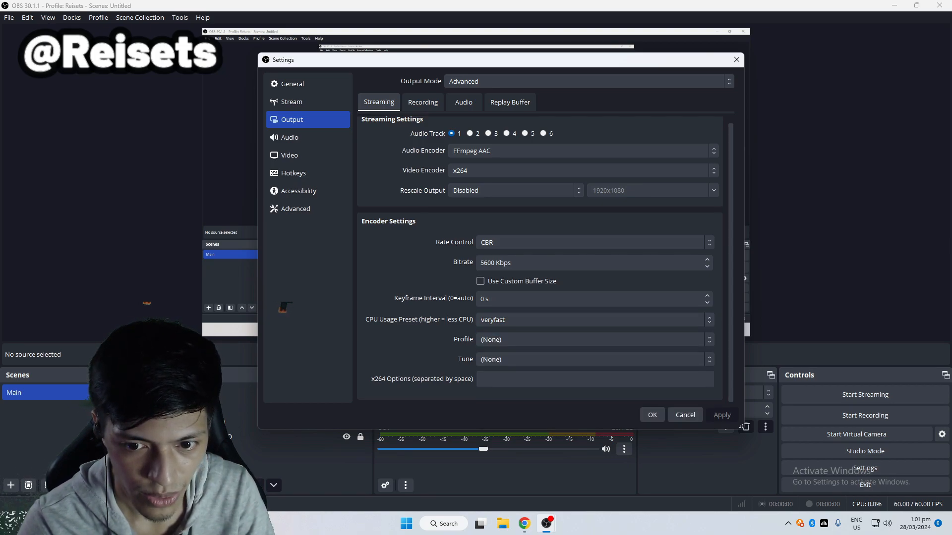
{"action": "left_click", "coordinate": [594, 320]}
{"action": "left_click", "coordinate": [594, 320]}
{"action": "left_click", "coordinate": [594, 320]}
{"action": "left_click", "coordinate": [594, 321]}
{"action": "left_click", "coordinate": [594, 321]}
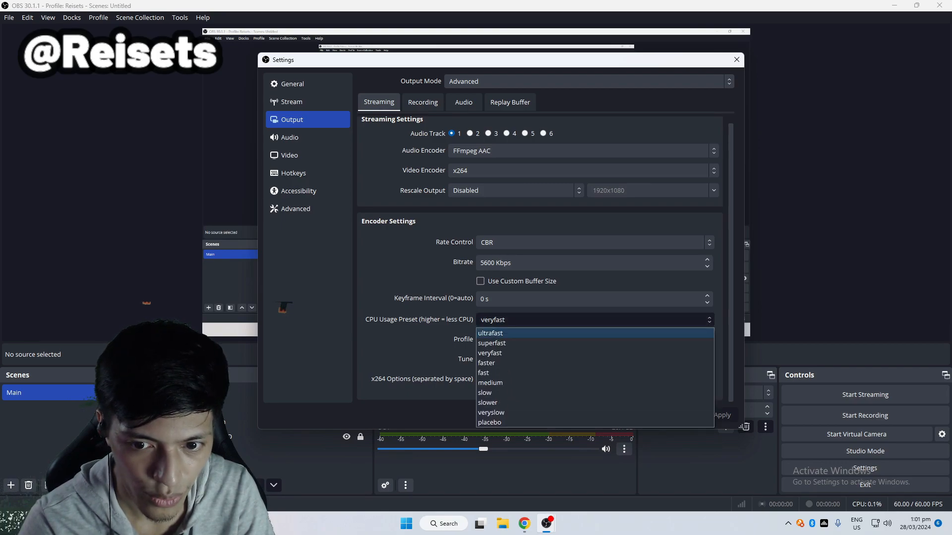
{"action": "left_click", "coordinate": [594, 353]}
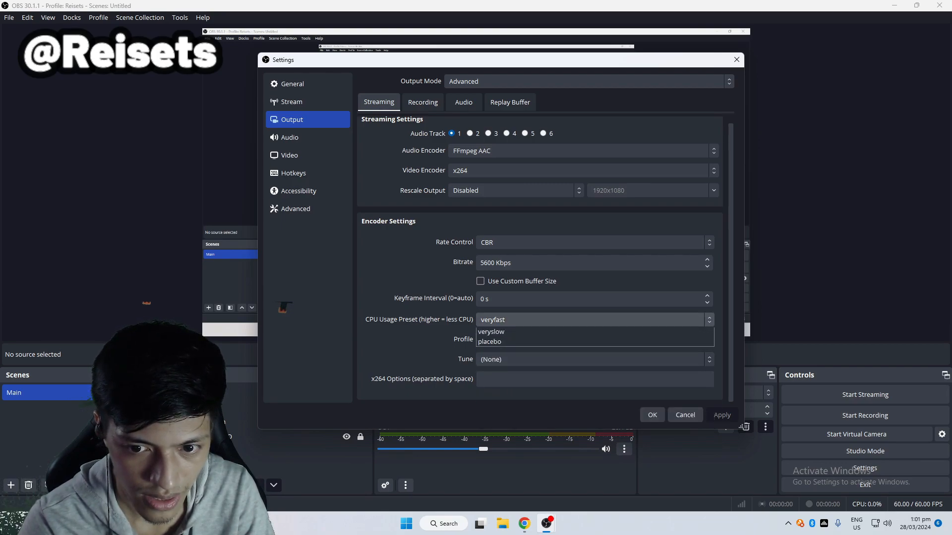
Set the streaming encoder's CPU usage preset to superfast and apply it.
{"action": "left_click", "coordinate": [594, 320]}
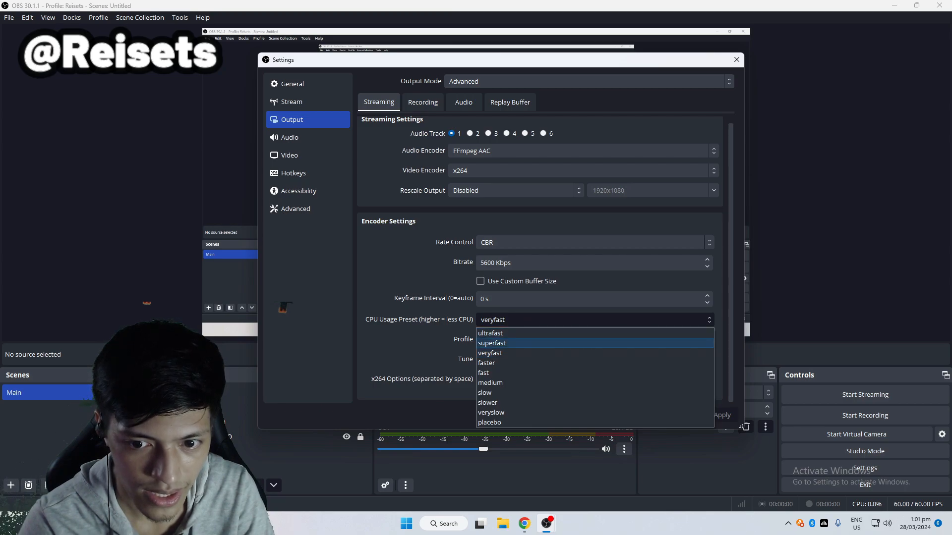
{"action": "left_click", "coordinate": [594, 343]}
{"action": "left_click", "coordinate": [722, 415]}
{"action": "left_click", "coordinate": [594, 321]}
{"action": "left_click", "coordinate": [594, 321]}
{"action": "left_click", "coordinate": [594, 320]}
{"action": "left_click", "coordinate": [594, 320]}
{"action": "left_click", "coordinate": [594, 320]}
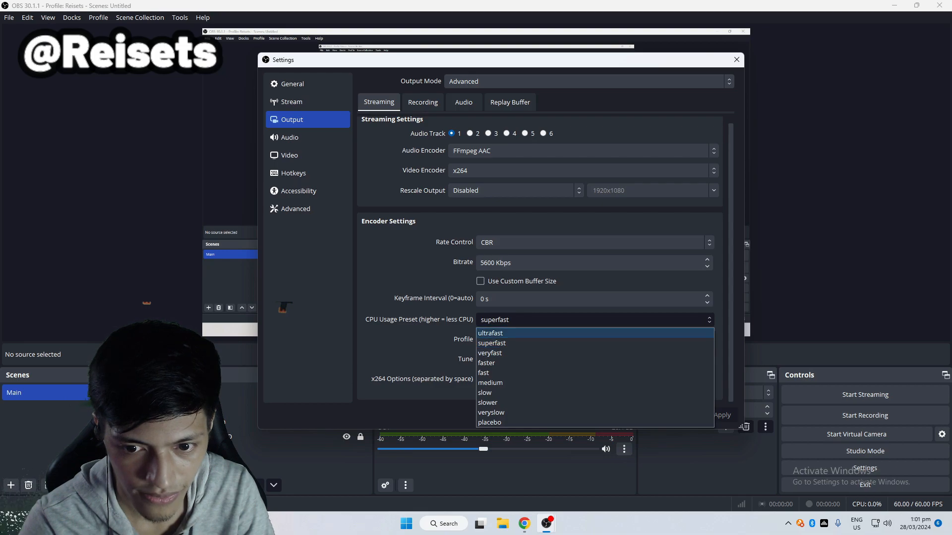
{"action": "left_click", "coordinate": [594, 320]}
Try the main, high and baseline profiles for the streaming encoder in turn.
{"action": "left_click", "coordinate": [594, 340]}
{"action": "left_click", "coordinate": [594, 340]}
{"action": "left_click", "coordinate": [594, 340]}
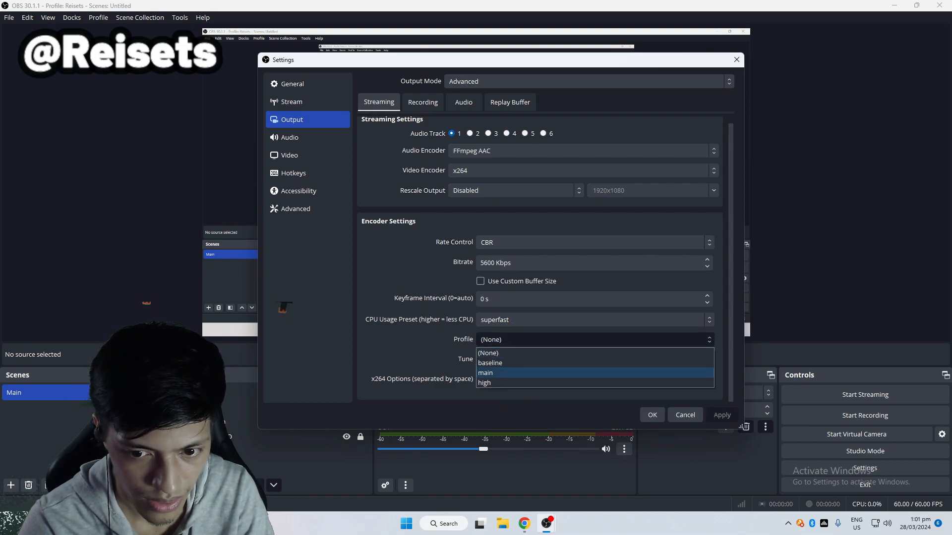
{"action": "left_click", "coordinate": [594, 372]}
{"action": "left_click", "coordinate": [594, 340]}
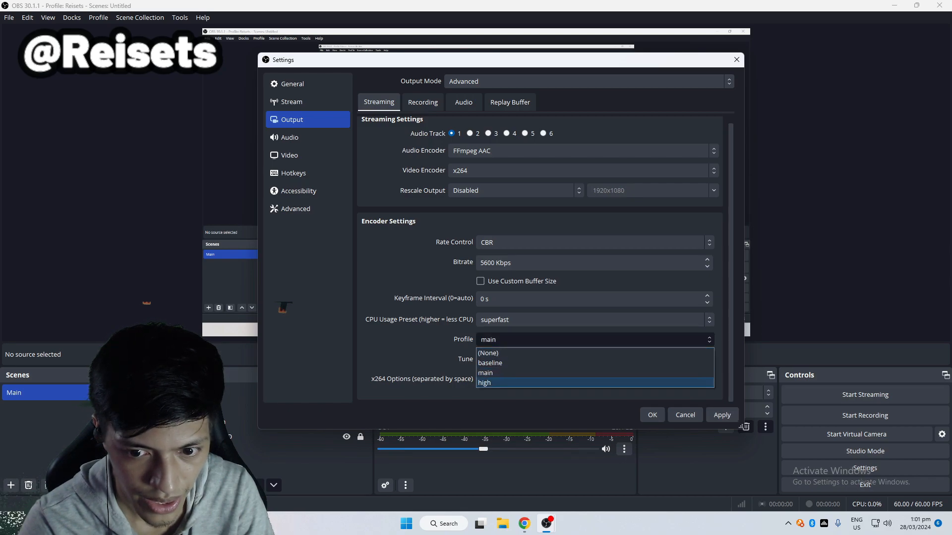
{"action": "left_click", "coordinate": [594, 383]}
{"action": "left_click", "coordinate": [593, 340]}
{"action": "left_click", "coordinate": [594, 363]}
Set the streaming encoder's profile to main and apply the settings.
{"action": "left_click", "coordinate": [594, 340]}
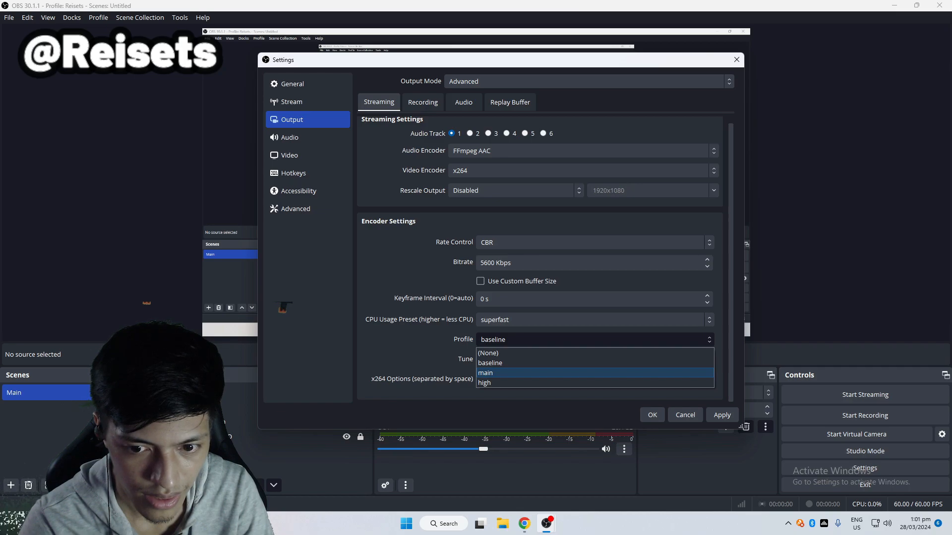
{"action": "left_click", "coordinate": [486, 373]}
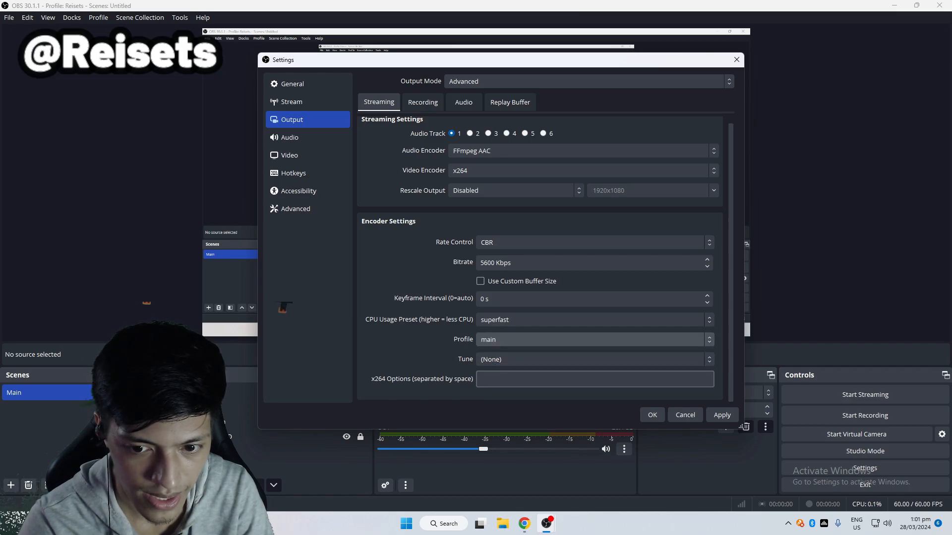
{"action": "left_click", "coordinate": [721, 415]}
{"action": "scroll", "coordinate": [539, 260], "scroll_direction": "up", "scroll_amount": 2}
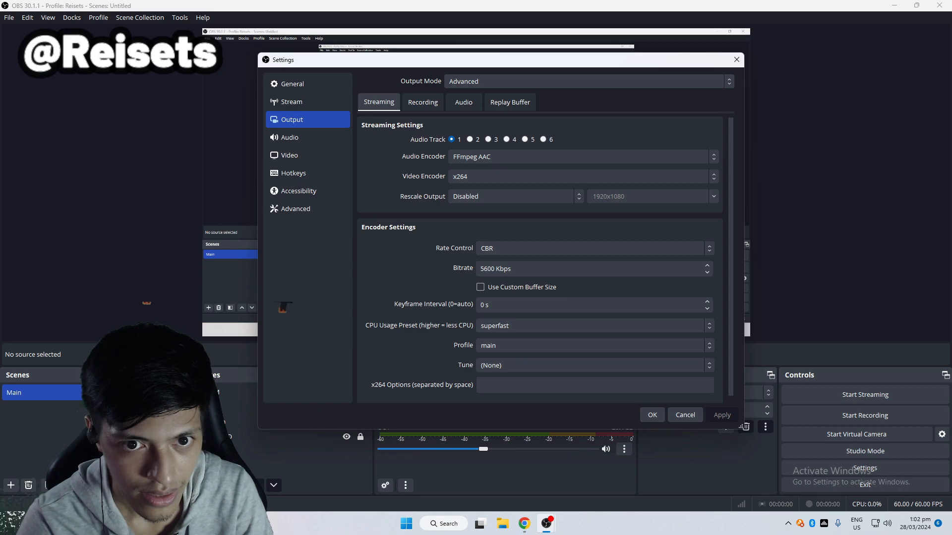
Review the recording output settings, including the recording type and the folder chooser for the recording path.
{"action": "left_click", "coordinate": [423, 102]}
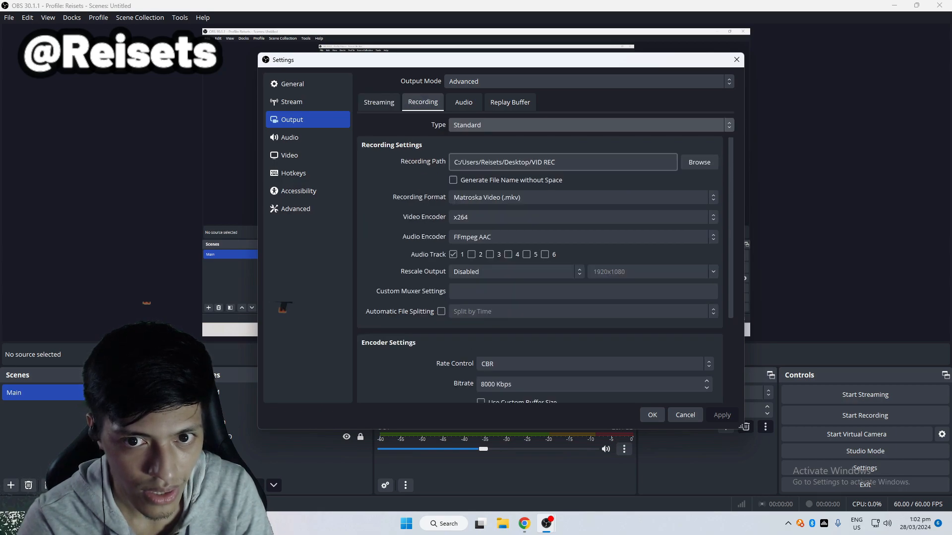
{"action": "left_click", "coordinate": [488, 125]}
{"action": "left_click", "coordinate": [488, 125]}
{"action": "left_click", "coordinate": [378, 103]}
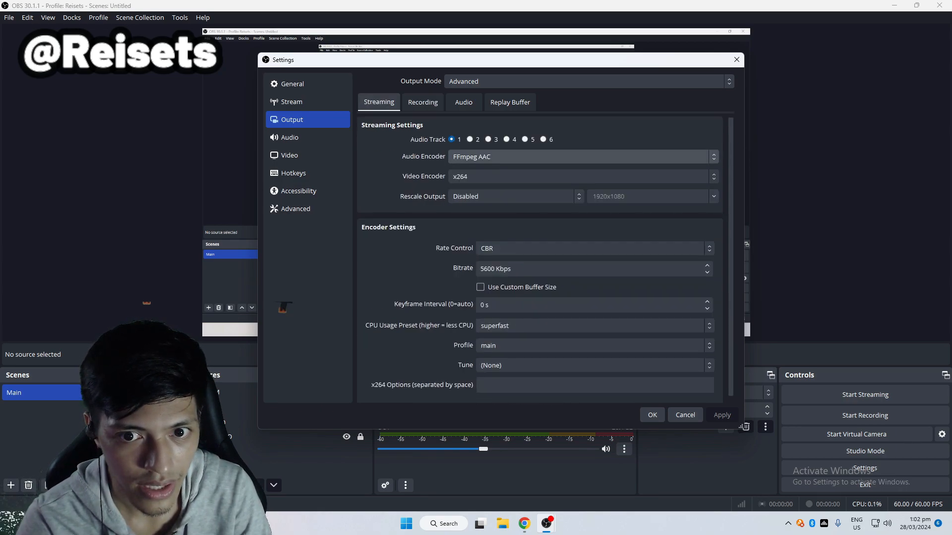
{"action": "left_click", "coordinate": [422, 102]}
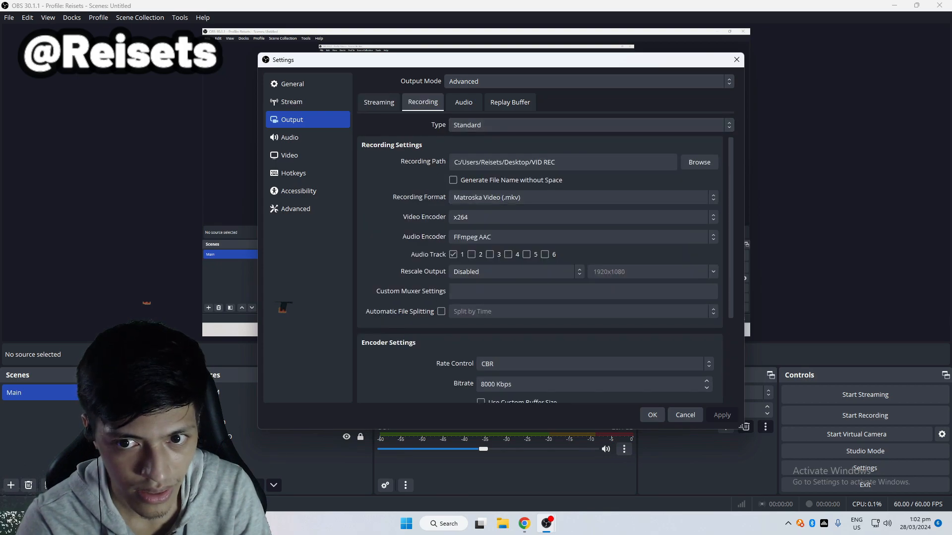
{"action": "left_click", "coordinate": [698, 162]}
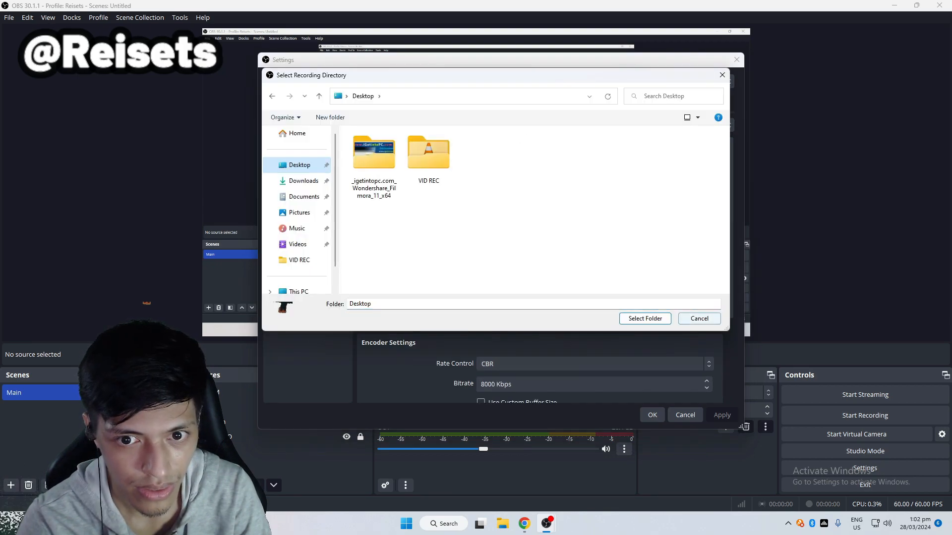
{"action": "left_click", "coordinate": [698, 318]}
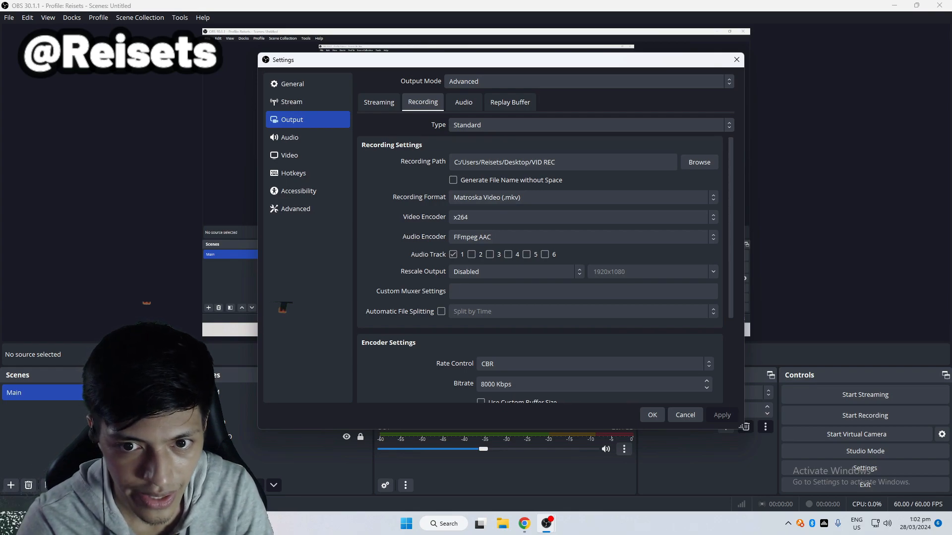
Set the recording format to MPEG-4 (.mp4) and look through the remaining recording settings.
{"action": "left_click", "coordinate": [580, 197]}
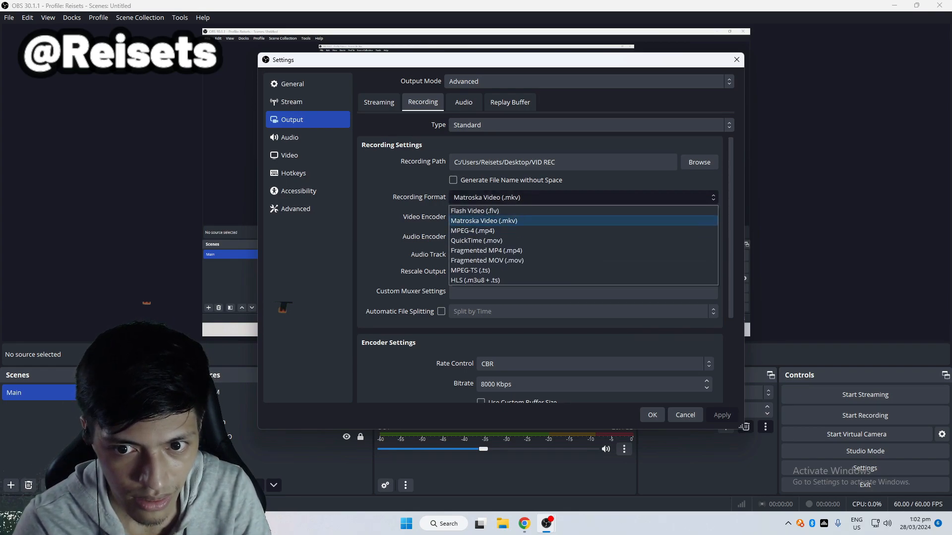
{"action": "left_click", "coordinate": [474, 230]}
{"action": "scroll", "coordinate": [540, 231], "scroll_direction": "down", "scroll_amount": 2}
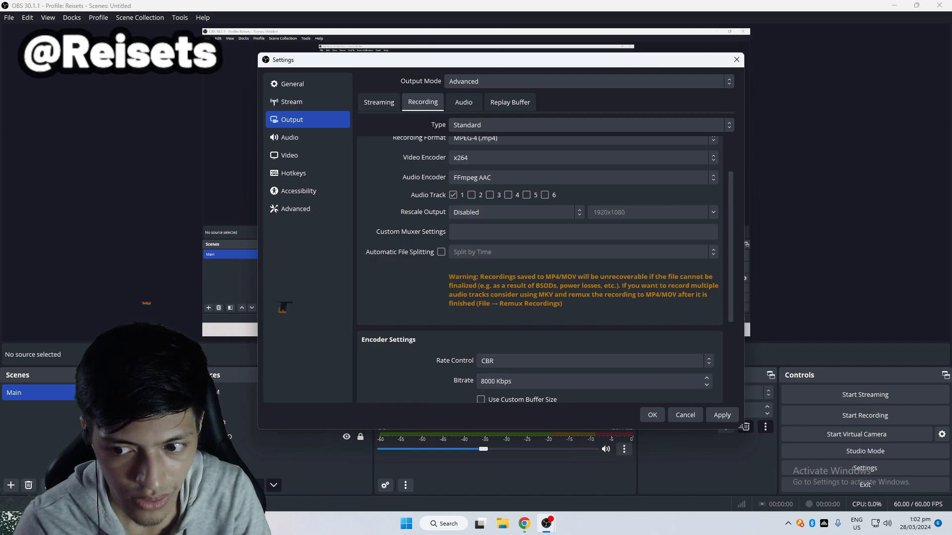
{"action": "scroll", "coordinate": [540, 248], "scroll_direction": "down", "scroll_amount": 1}
{"action": "scroll", "coordinate": [541, 248], "scroll_direction": "up", "scroll_amount": 3}
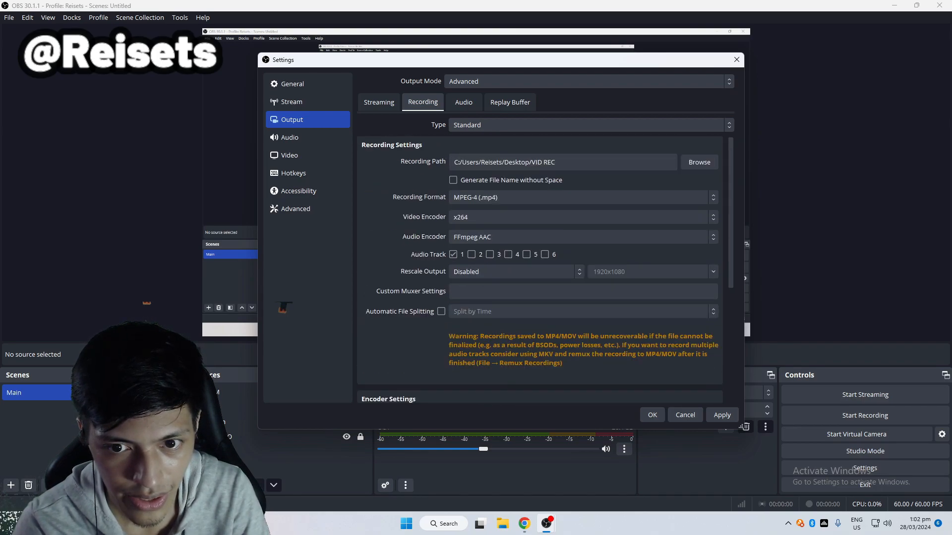
{"action": "scroll", "coordinate": [540, 248], "scroll_direction": "down", "scroll_amount": 3}
{"action": "scroll", "coordinate": [582, 208], "scroll_direction": "up", "scroll_amount": 3}
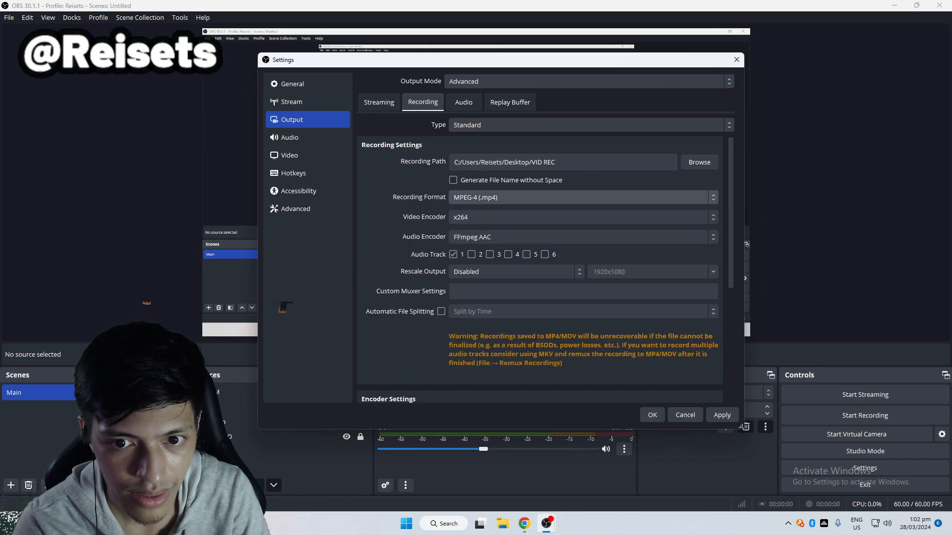
Try the Matroska Video (.mkv), Fragmented MOV (.mov) and Fragmented MP4 (.mp4) recording formats in turn.
{"action": "left_click", "coordinate": [582, 197]}
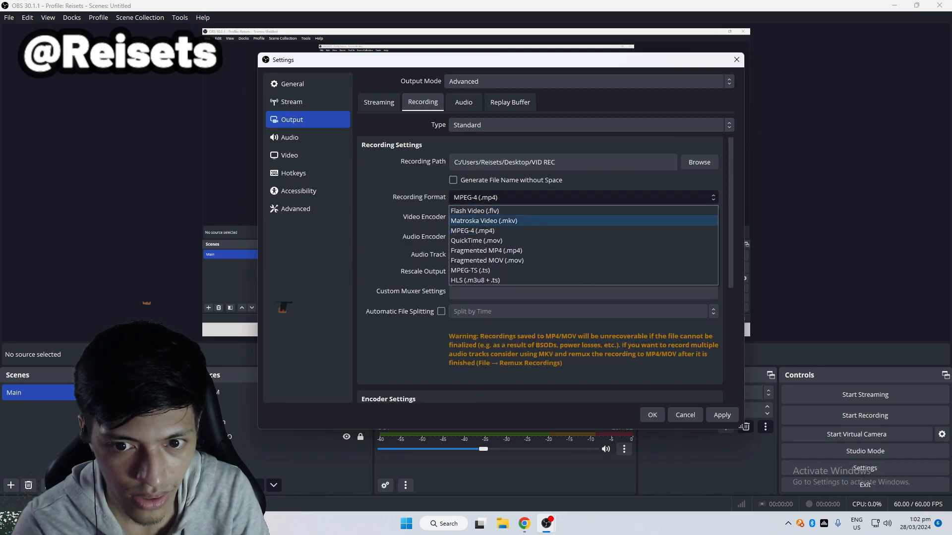
{"action": "left_click", "coordinate": [530, 221]}
{"action": "left_click", "coordinate": [529, 197]}
{"action": "left_click", "coordinate": [529, 259]}
{"action": "left_click", "coordinate": [530, 198]}
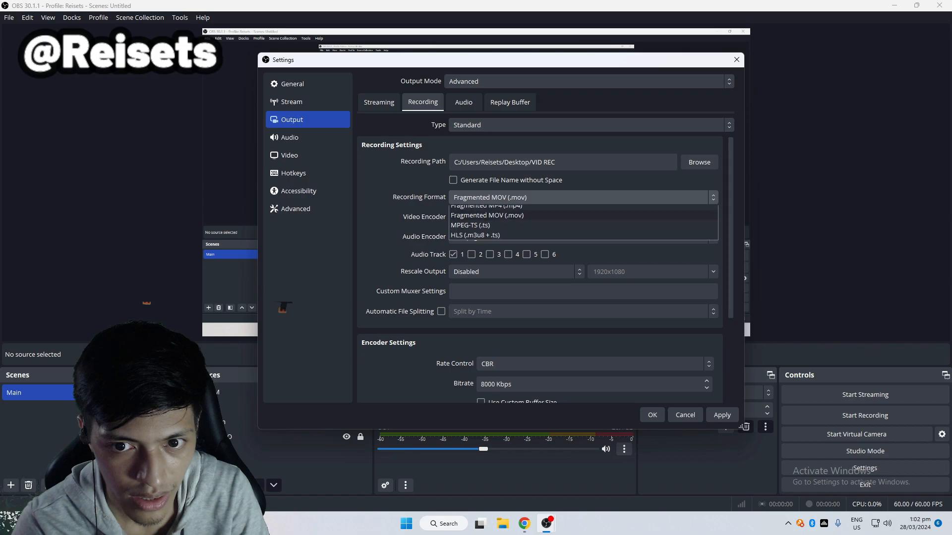
{"action": "left_click", "coordinate": [529, 250]}
Set the recording format back to Matroska Video (.mkv).
{"action": "left_click", "coordinate": [529, 197]}
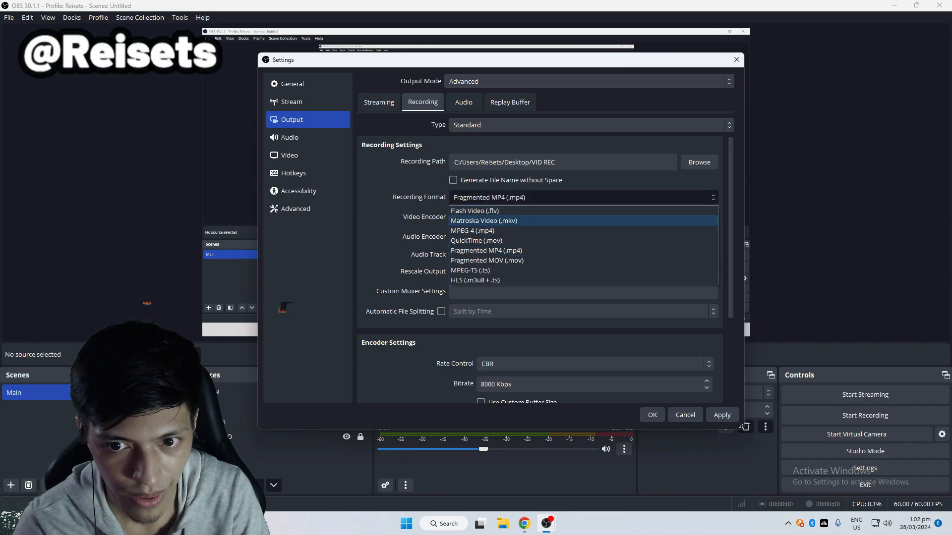
{"action": "left_click", "coordinate": [529, 221]}
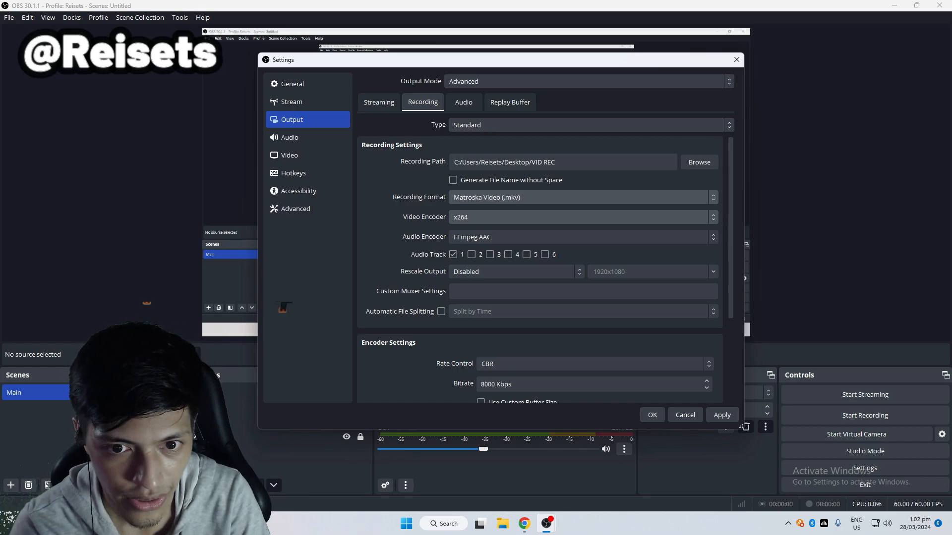
Choose x264 as the recording video encoder and look through the recording audio encoder options.
{"action": "left_click", "coordinate": [580, 217]}
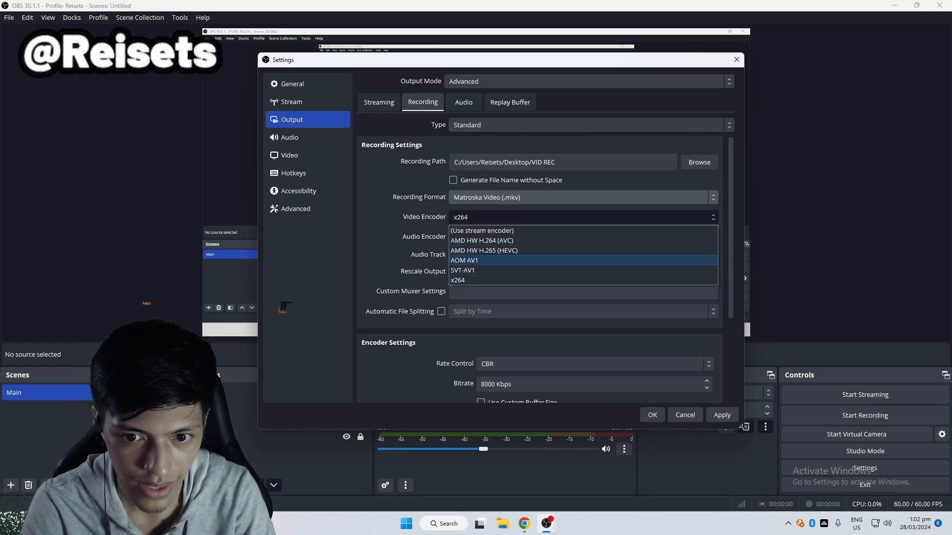
{"action": "left_click", "coordinate": [579, 280]}
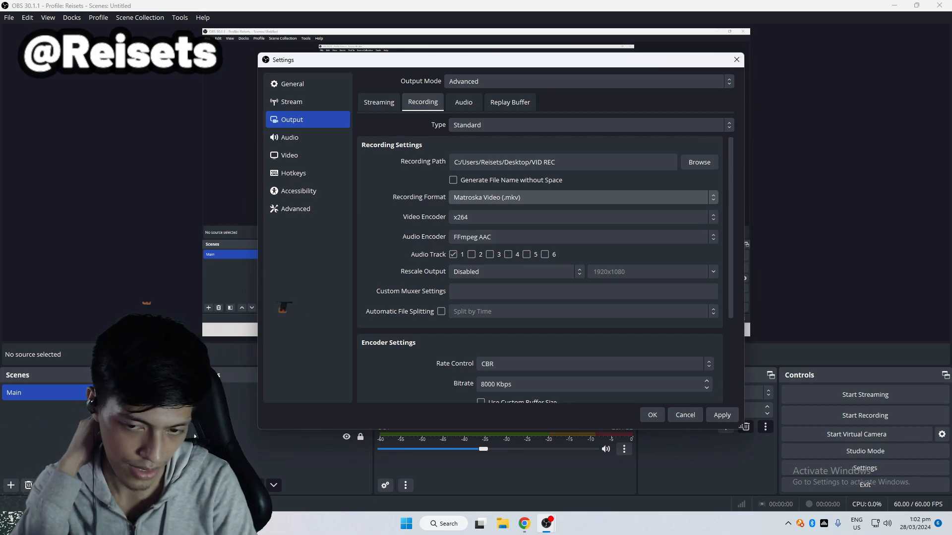
{"action": "left_click", "coordinate": [580, 237]}
{"action": "left_click", "coordinate": [580, 237]}
{"action": "left_click", "coordinate": [580, 238]}
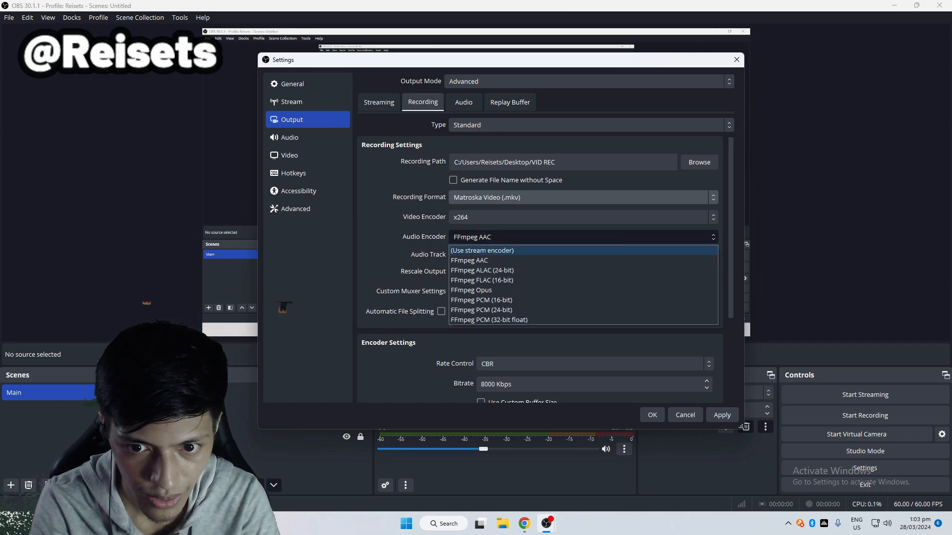
{"action": "left_click", "coordinate": [580, 237]}
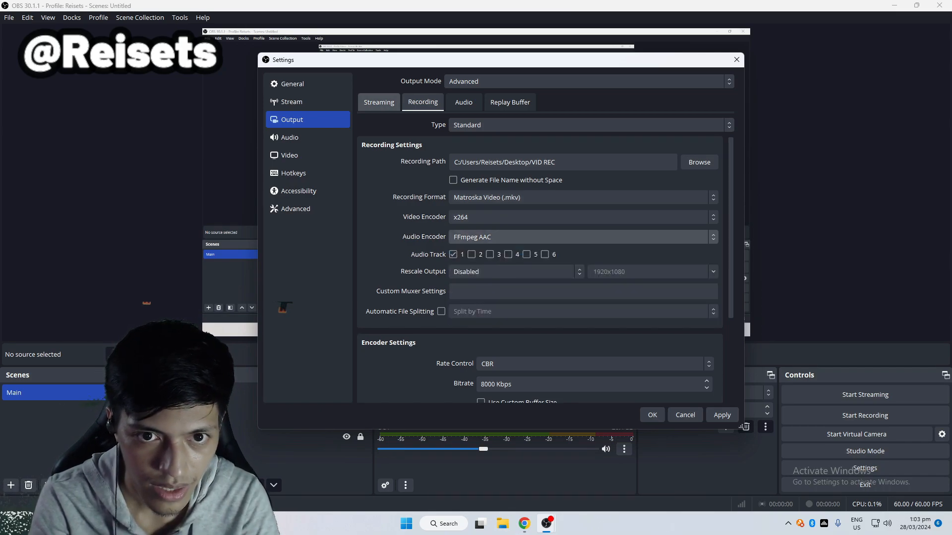
Compare the audio encoder settings for streaming and recording, and examine the available audio encoder options.
{"action": "left_click", "coordinate": [378, 102]}
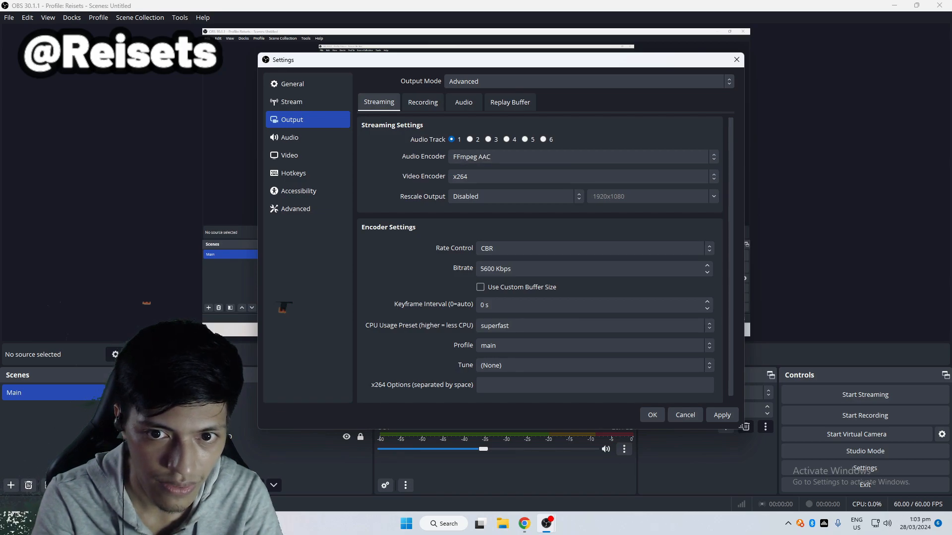
{"action": "left_click", "coordinate": [423, 102]}
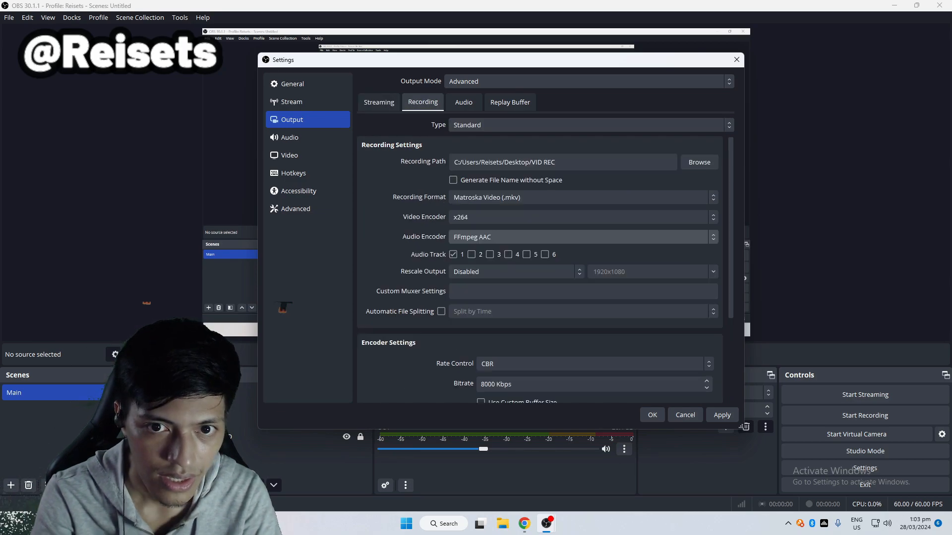
{"action": "left_click", "coordinate": [580, 237]}
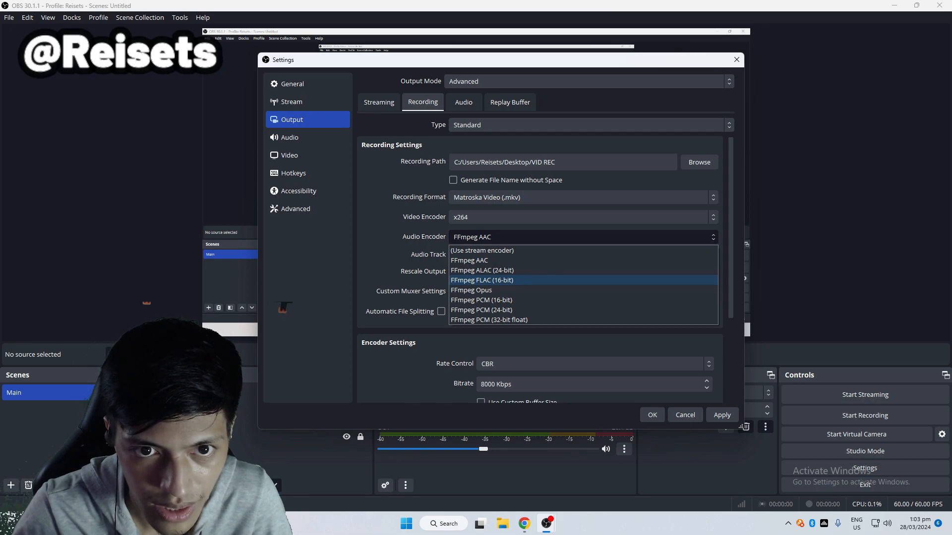
{"action": "left_click", "coordinate": [378, 102]}
{"action": "left_click", "coordinate": [476, 157]}
{"action": "left_click", "coordinate": [471, 168]}
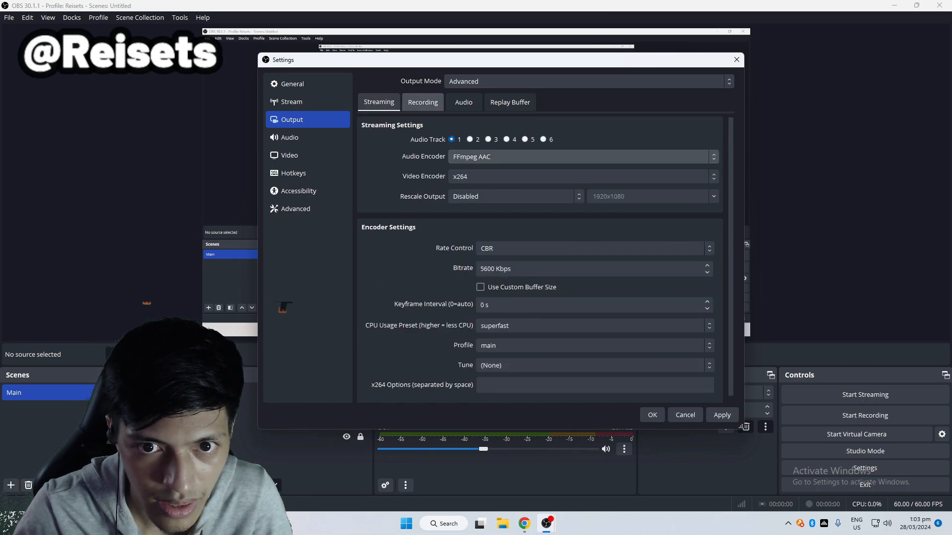
{"action": "left_click", "coordinate": [422, 102]}
{"action": "left_click", "coordinate": [379, 102]}
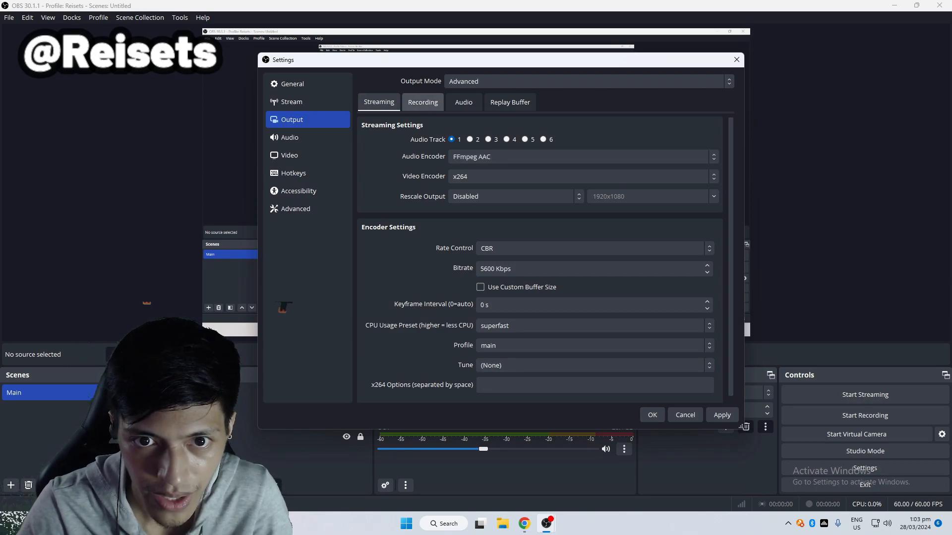
{"action": "left_click", "coordinate": [422, 103]}
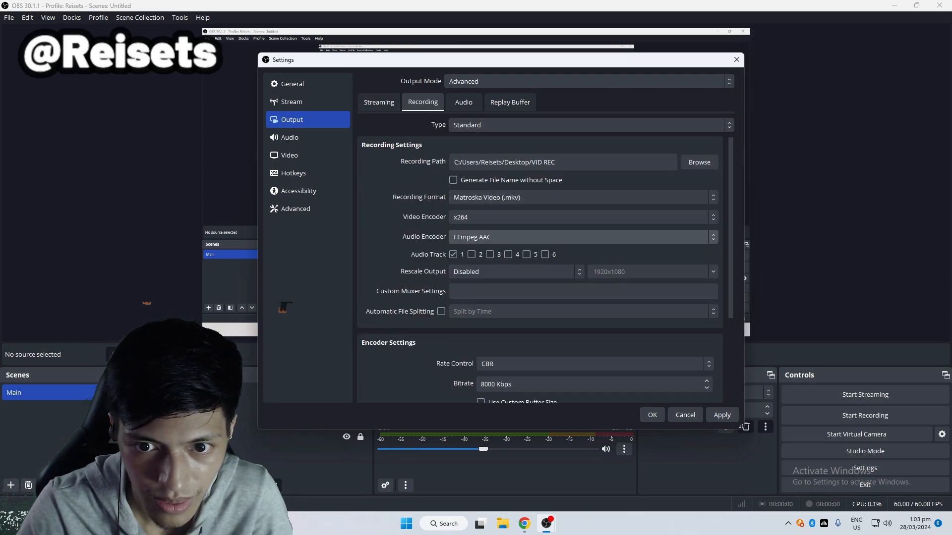
{"action": "left_click", "coordinate": [583, 237]}
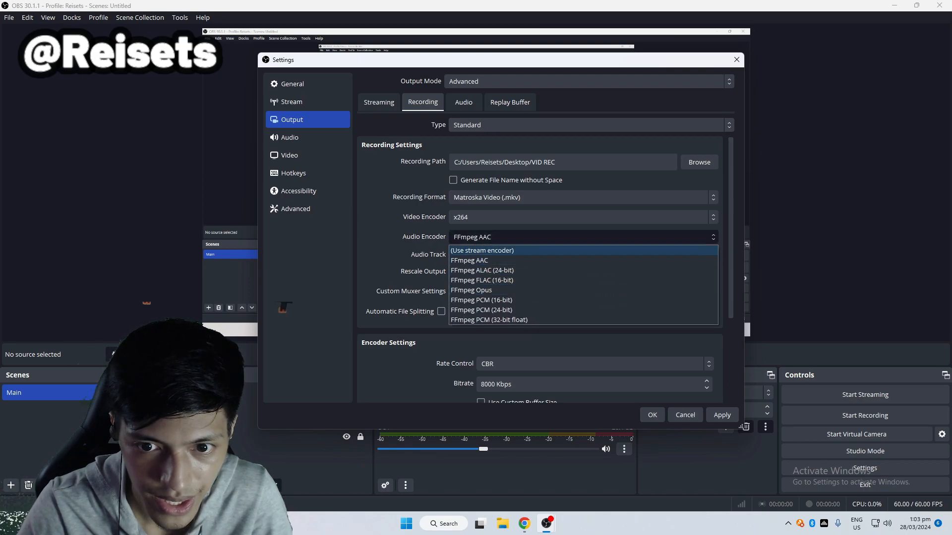
{"action": "left_click", "coordinate": [551, 237]}
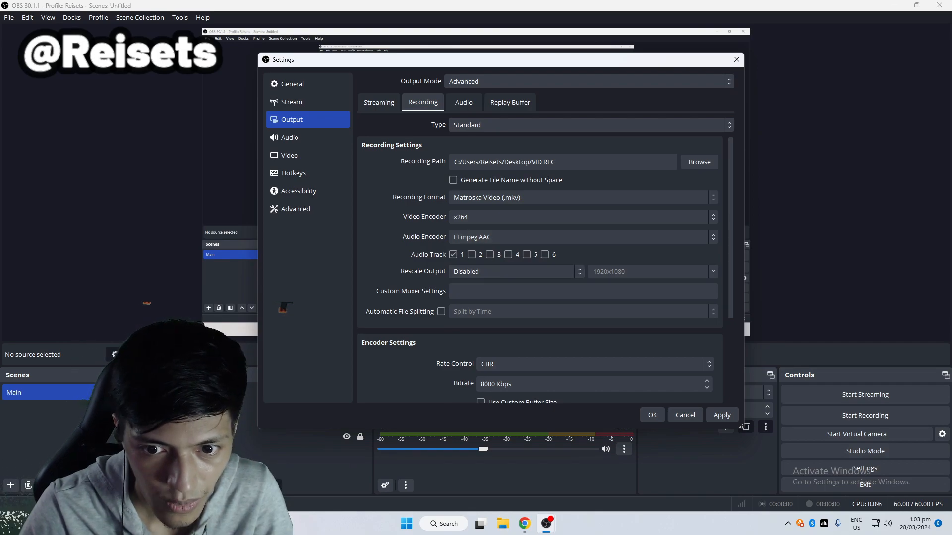
Look at the Rescale Output choices for the recording.
{"action": "left_click", "coordinate": [515, 273]}
{"action": "left_click", "coordinate": [516, 272]}
{"action": "left_click", "coordinate": [516, 273]}
{"action": "left_click", "coordinate": [516, 272]}
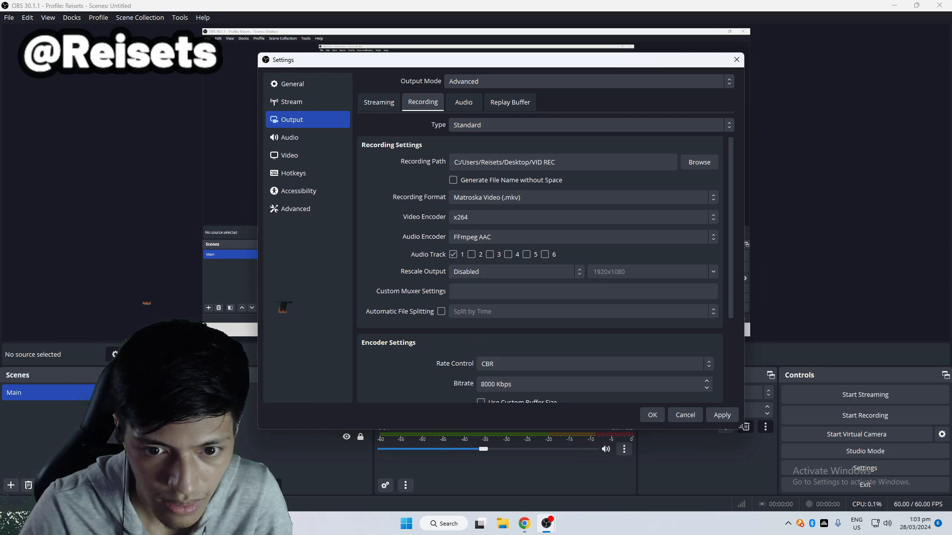
Try Automatic File Splitting for the recording, look at its split modes, and turn it off again.
{"action": "scroll", "coordinate": [516, 272], "scroll_direction": "down", "scroll_amount": 2}
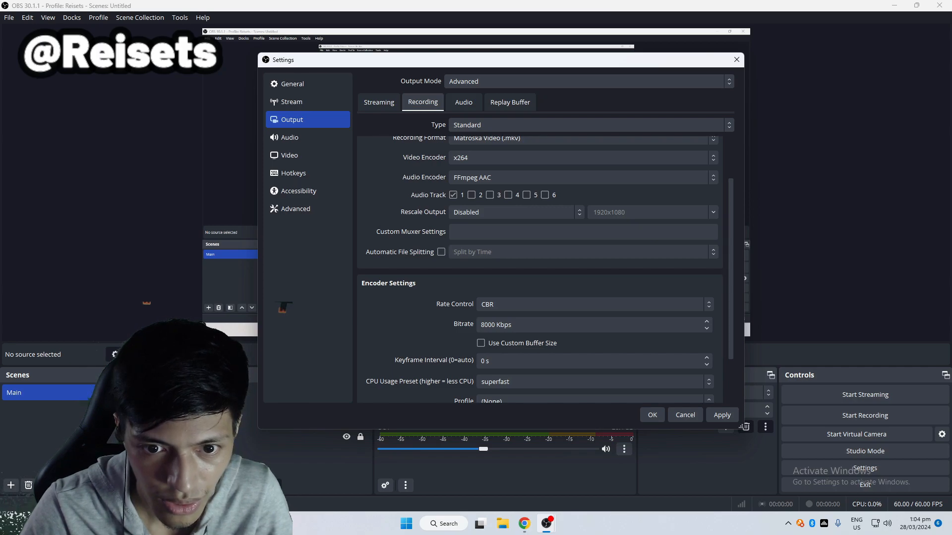
{"action": "left_click", "coordinate": [441, 253]}
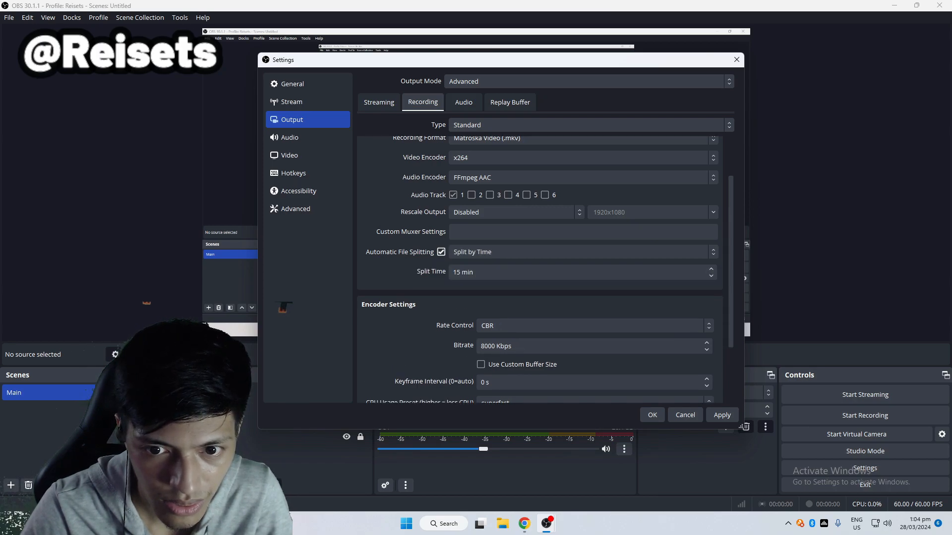
{"action": "left_click", "coordinate": [441, 252]}
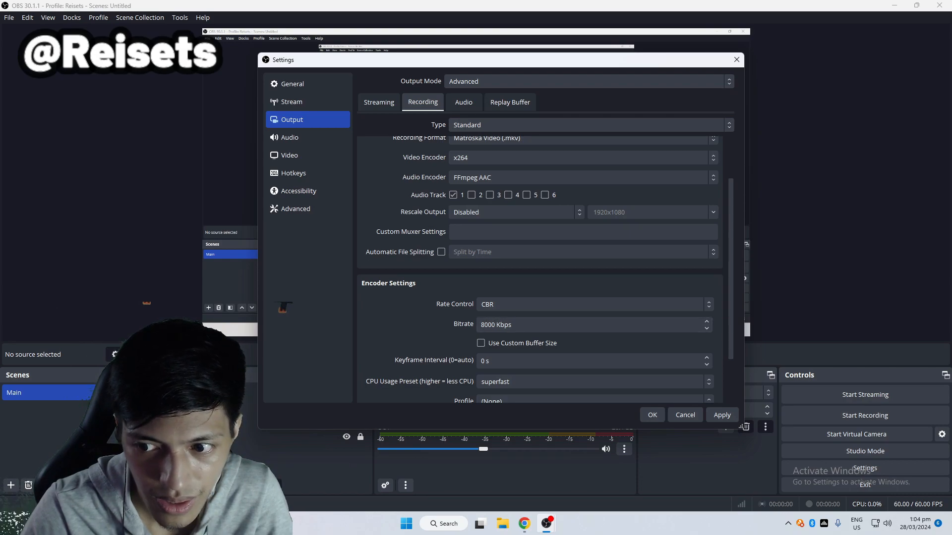
{"action": "scroll", "coordinate": [540, 269], "scroll_direction": "down", "scroll_amount": 2}
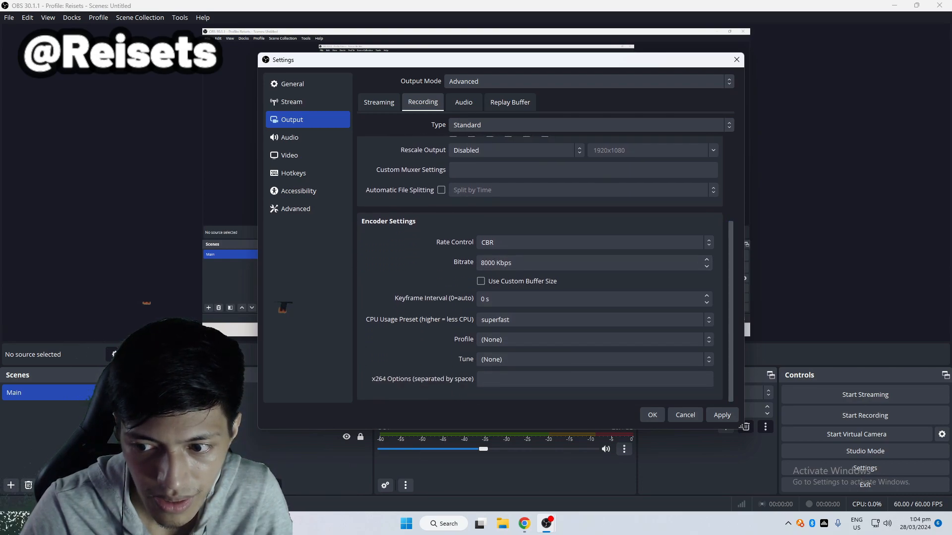
{"action": "scroll", "coordinate": [540, 269], "scroll_direction": "up", "scroll_amount": 2}
{"action": "left_click", "coordinate": [441, 244]}
{"action": "left_click", "coordinate": [501, 244]}
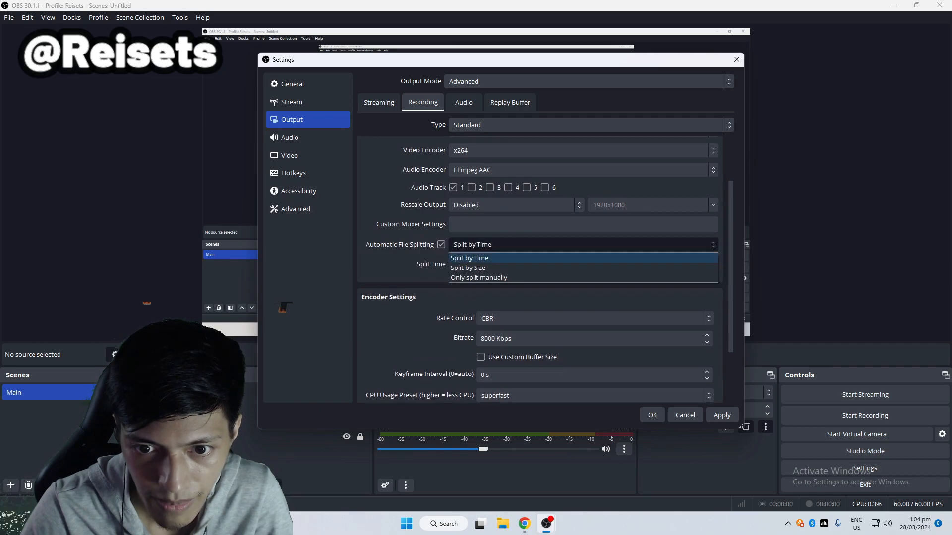
{"action": "left_click", "coordinate": [441, 245]}
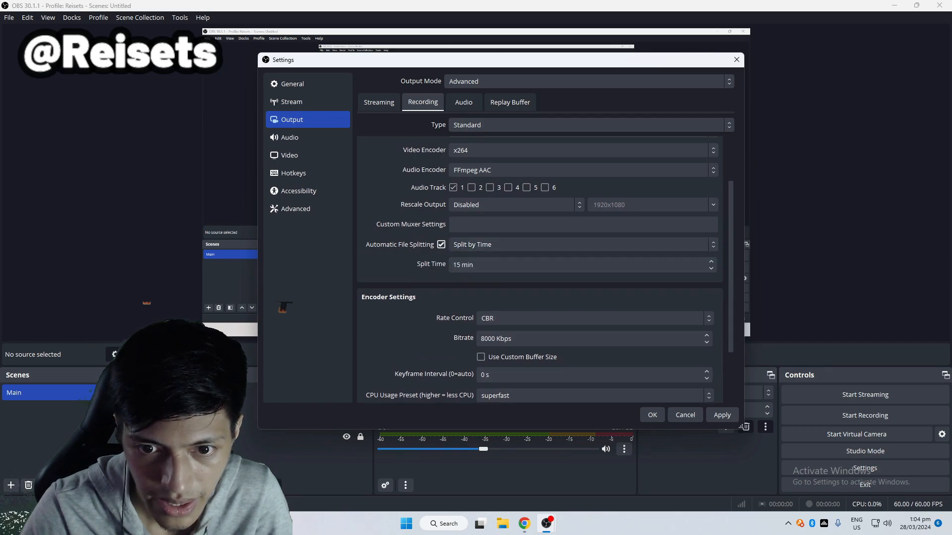
{"action": "scroll", "coordinate": [540, 267], "scroll_direction": "up", "scroll_amount": 2}
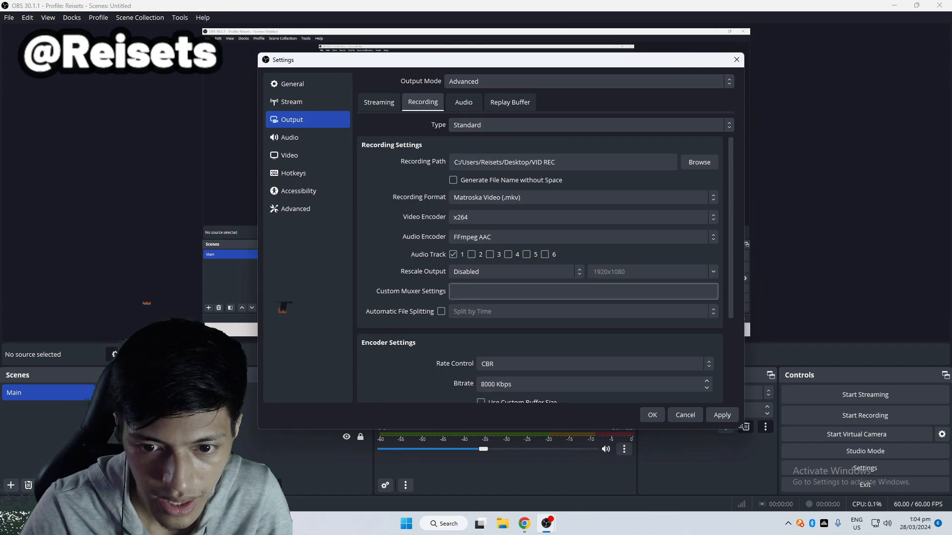
Select CBR as the rate control in the recording encoder settings.
{"action": "scroll", "coordinate": [541, 268], "scroll_direction": "down", "scroll_amount": 3}
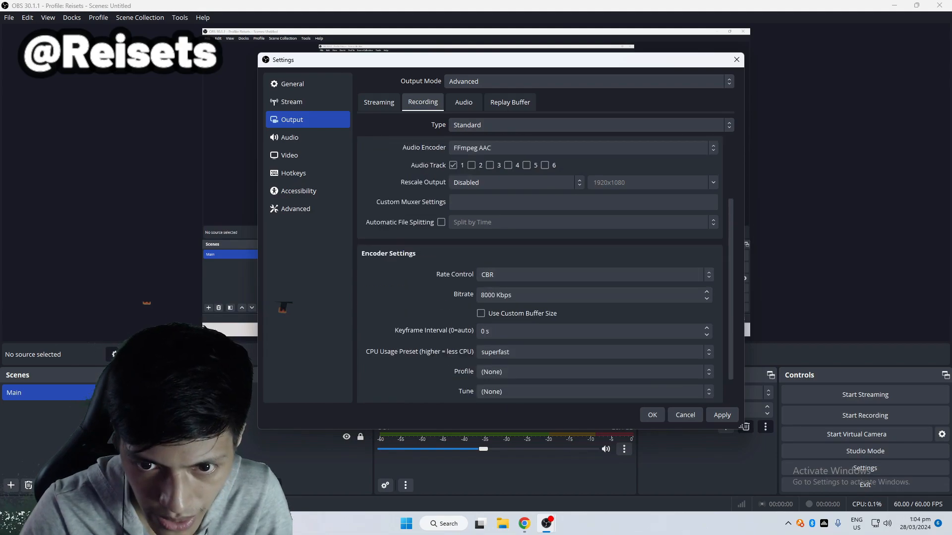
{"action": "scroll", "coordinate": [530, 272], "scroll_direction": "up", "scroll_amount": 3}
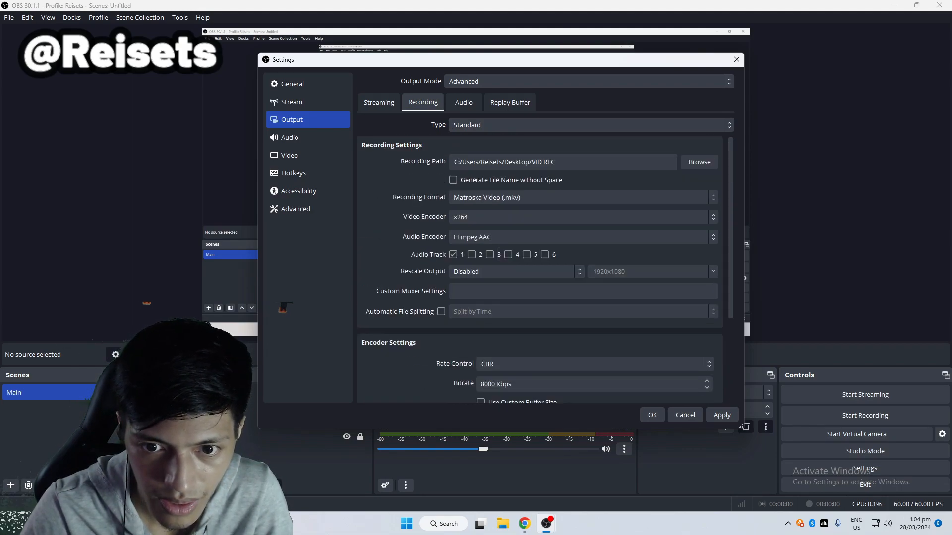
{"action": "scroll", "coordinate": [541, 268], "scroll_direction": "down", "scroll_amount": 3}
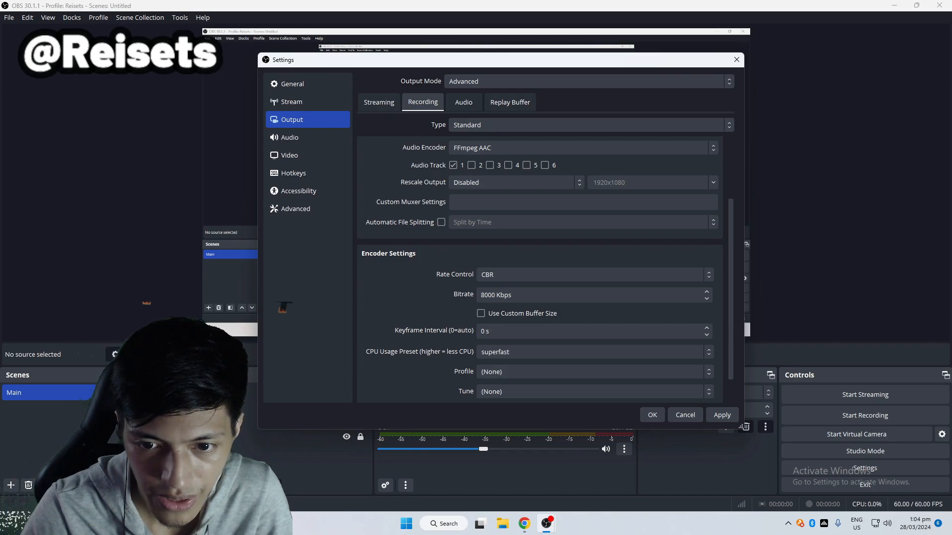
{"action": "scroll", "coordinate": [541, 273], "scroll_direction": "down", "scroll_amount": 1}
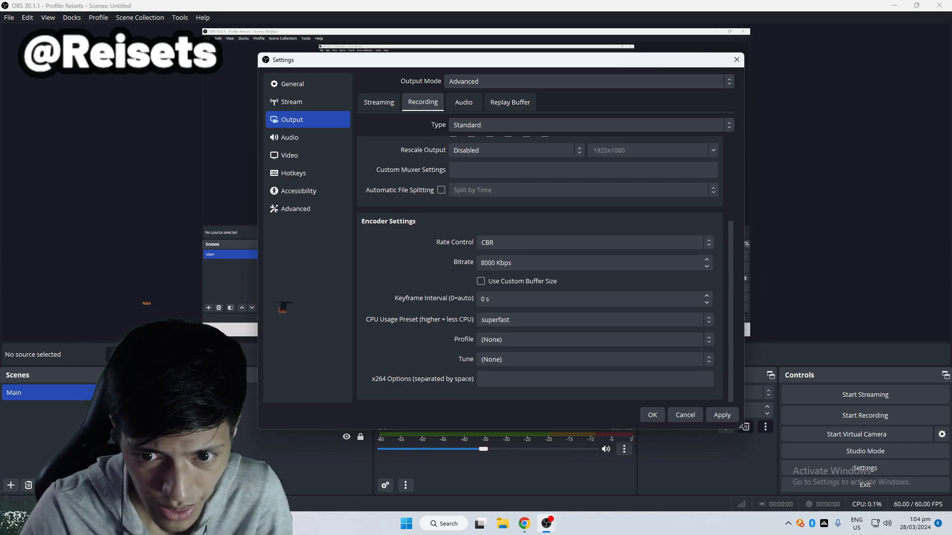
{"action": "left_click", "coordinate": [545, 243]}
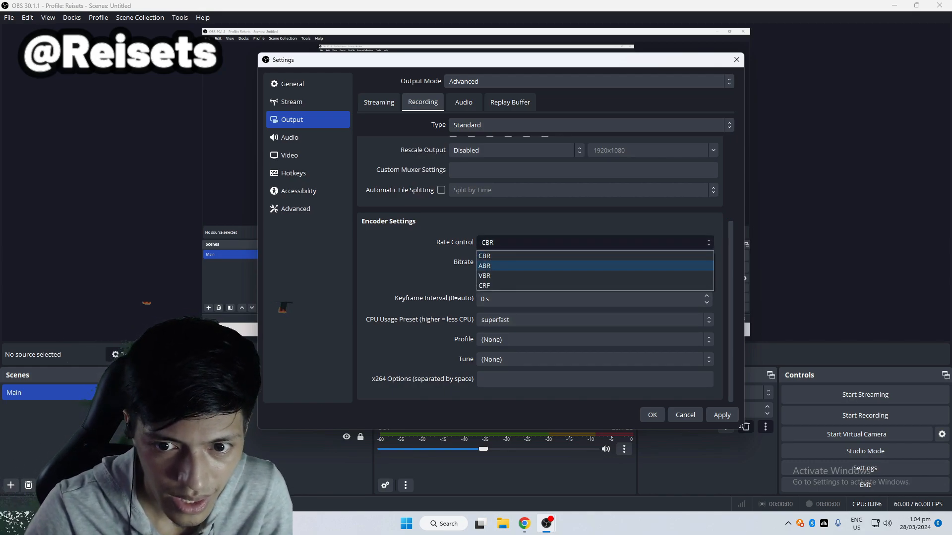
{"action": "left_click", "coordinate": [545, 256]}
{"action": "left_click", "coordinate": [545, 242]}
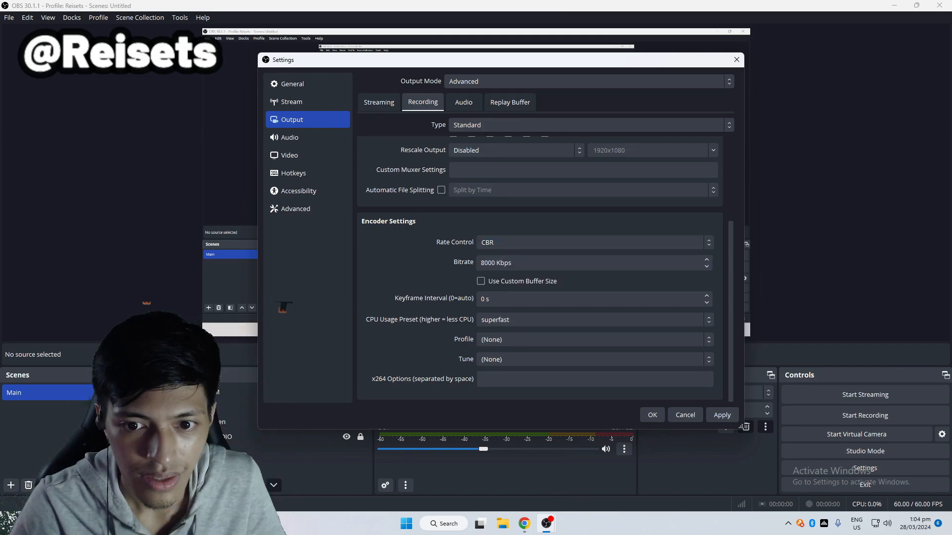
{"action": "left_click", "coordinate": [545, 243]}
{"action": "left_click", "coordinate": [545, 256]}
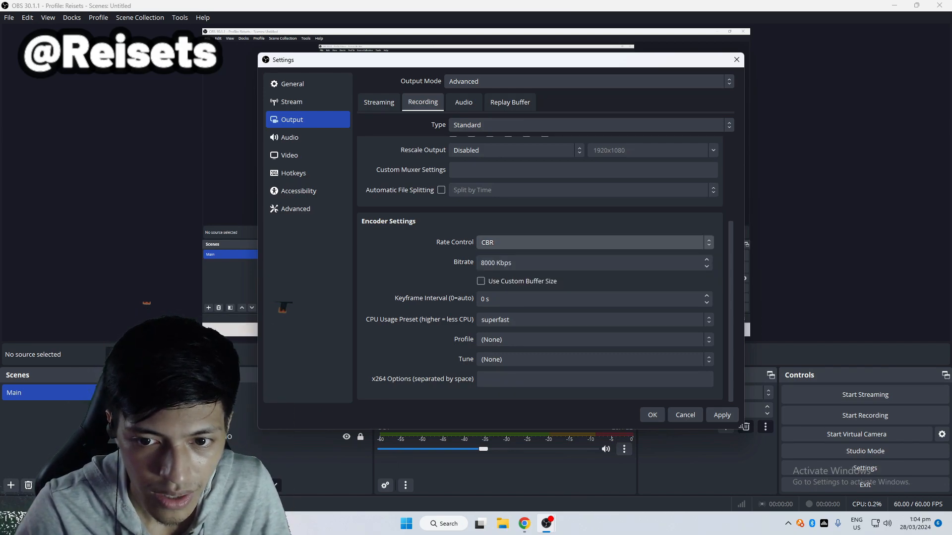
Look through the CBR, ABR, VBR and CRF rate control options for the recording and keep CBR.
{"action": "left_click", "coordinate": [545, 242]}
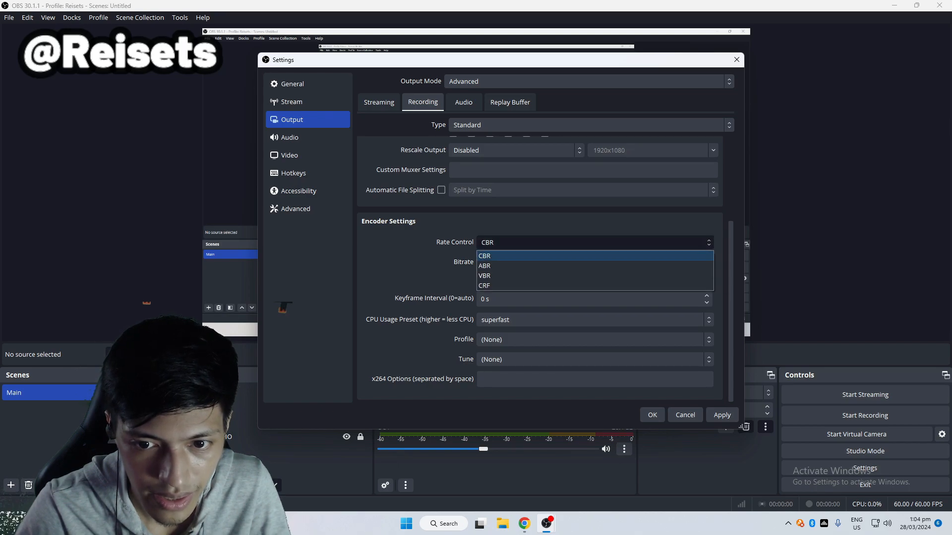
{"action": "left_click", "coordinate": [546, 244]}
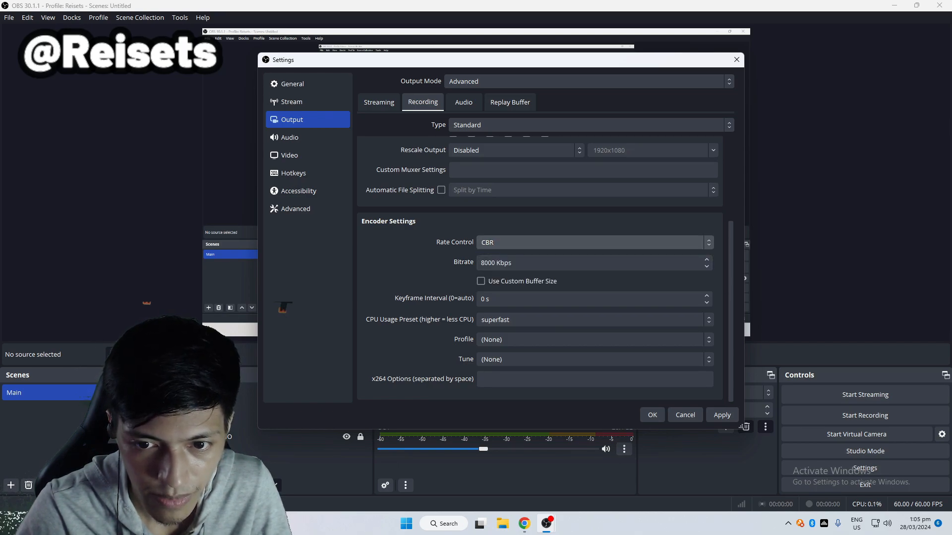
{"action": "left_click", "coordinate": [546, 242]}
{"action": "left_click", "coordinate": [545, 243]}
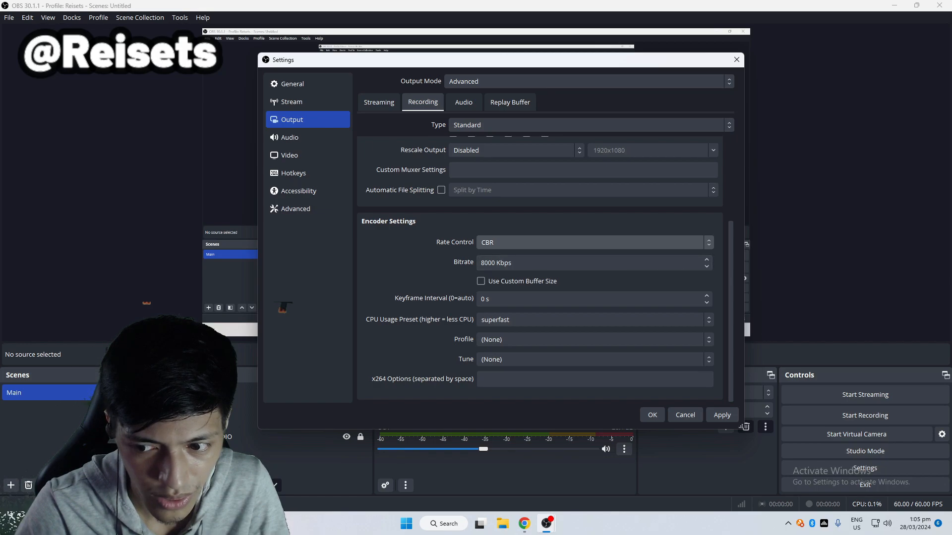
{"action": "left_click", "coordinate": [545, 243]}
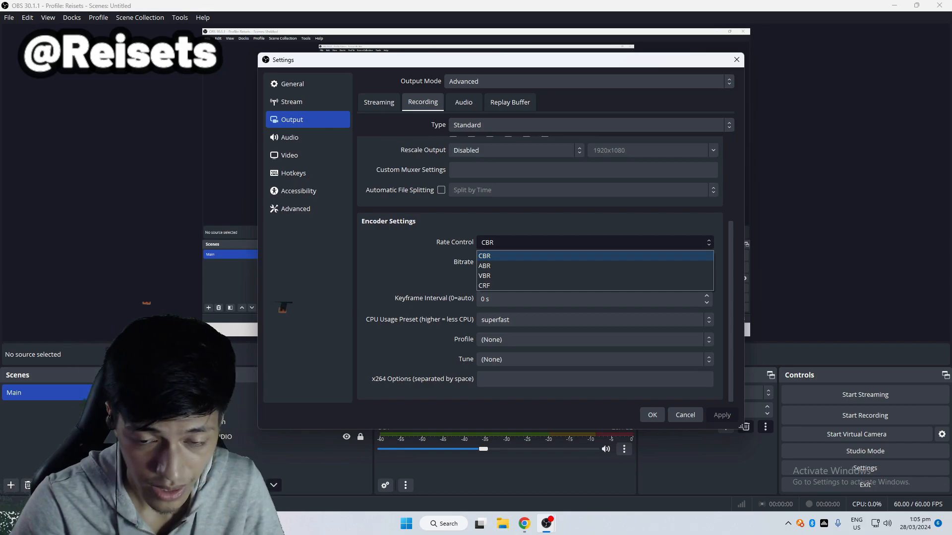
{"action": "left_click", "coordinate": [545, 255]}
{"action": "left_click", "coordinate": [545, 242]}
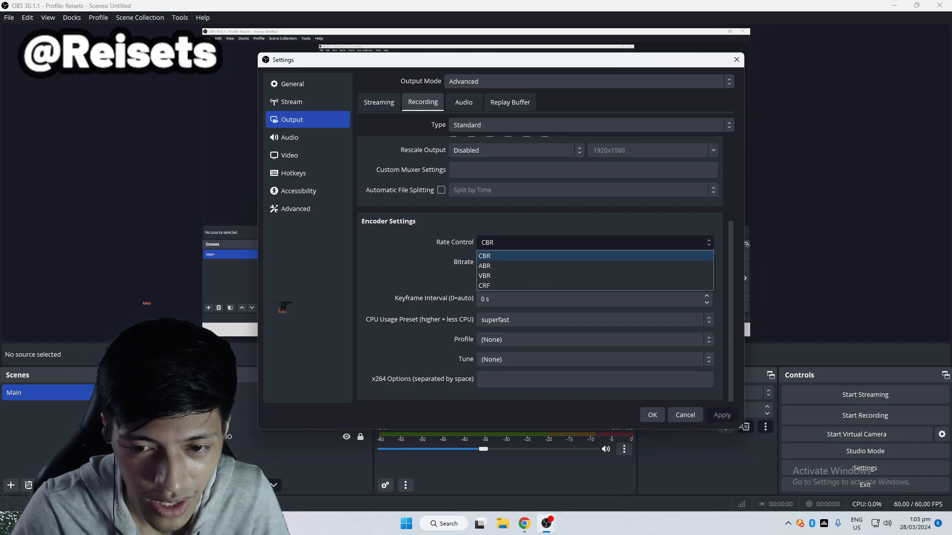
{"action": "left_click", "coordinate": [545, 242]}
{"action": "left_click", "coordinate": [545, 242]}
{"action": "left_click", "coordinate": [545, 242]}
{"action": "left_click", "coordinate": [545, 242]}
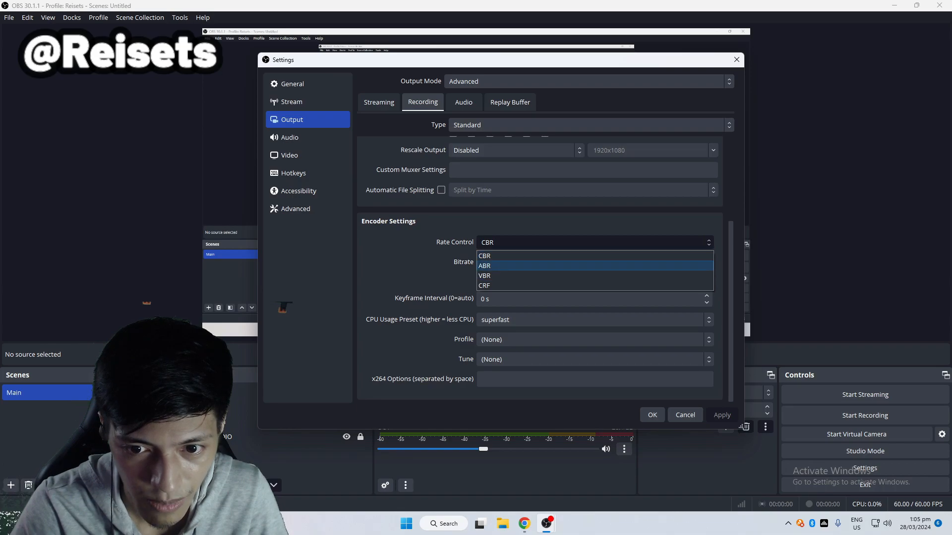
{"action": "left_click", "coordinate": [545, 255]}
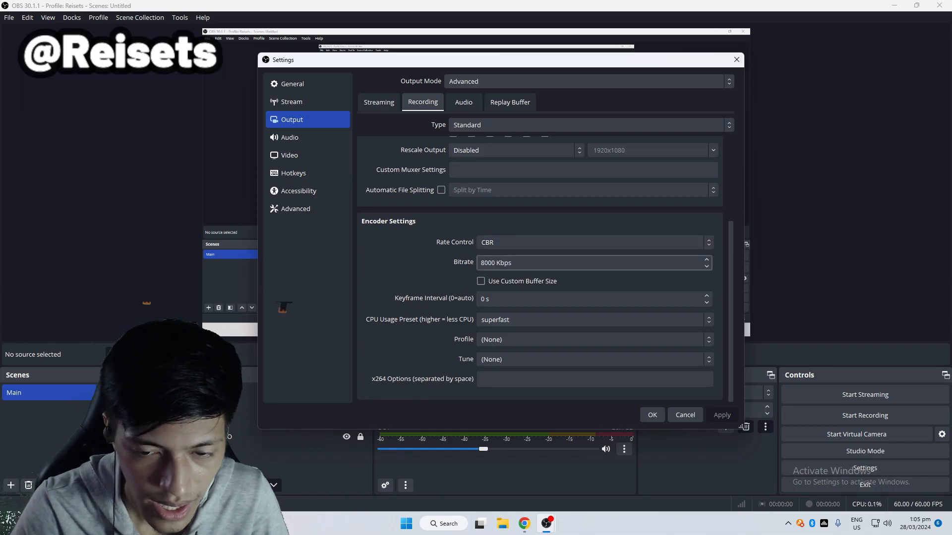
Look at the Video Encoder choices for the recording and keep x264.
{"action": "left_click", "coordinate": [482, 263]}
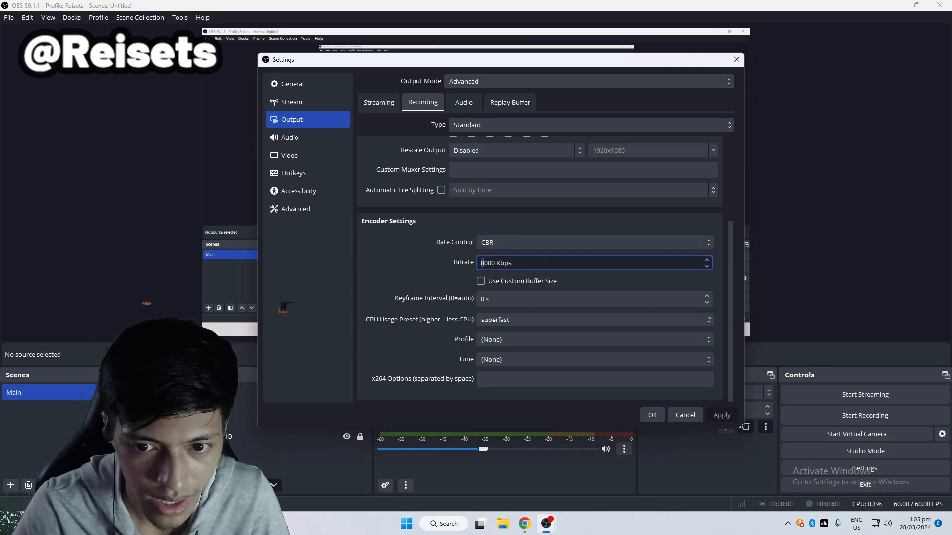
{"action": "scroll", "coordinate": [488, 258], "scroll_direction": "up", "scroll_amount": 3}
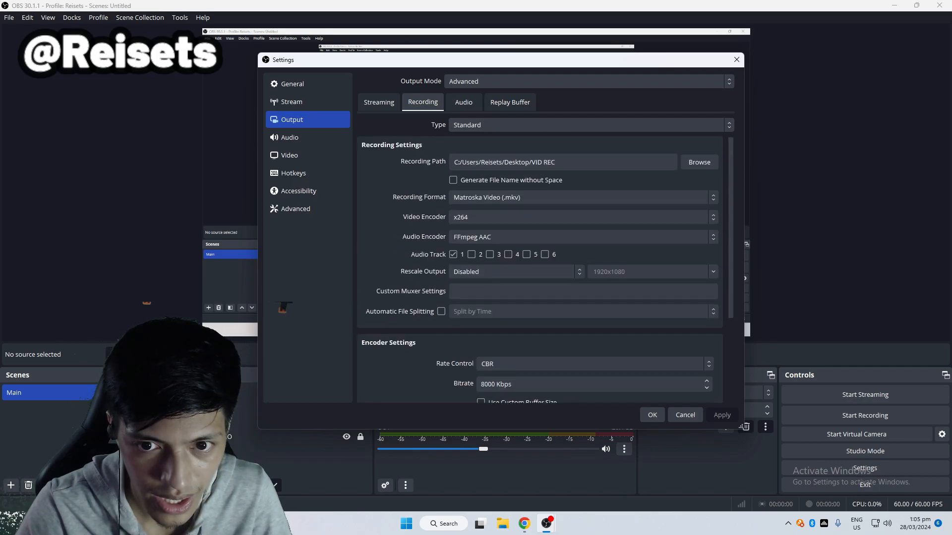
{"action": "left_click", "coordinate": [496, 217]}
{"action": "left_click", "coordinate": [496, 217]}
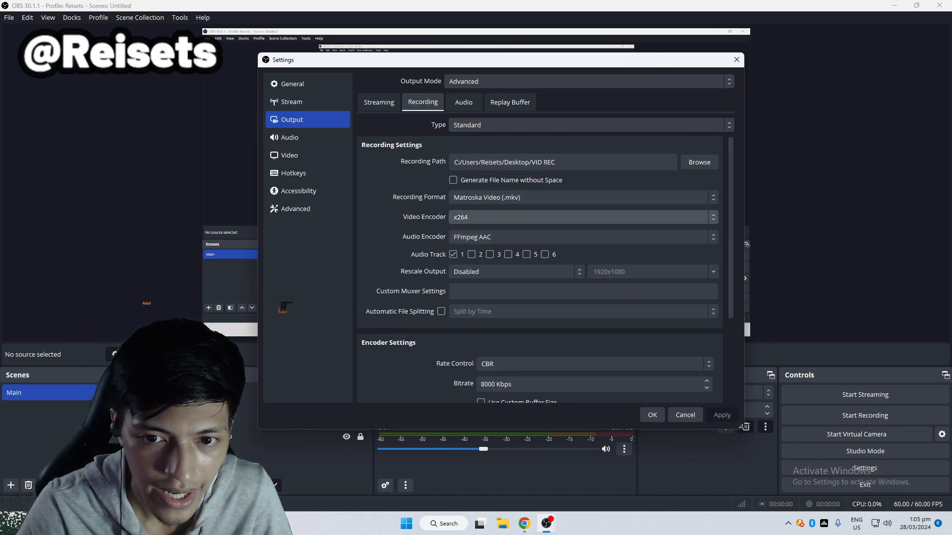
{"action": "left_click", "coordinate": [496, 217]}
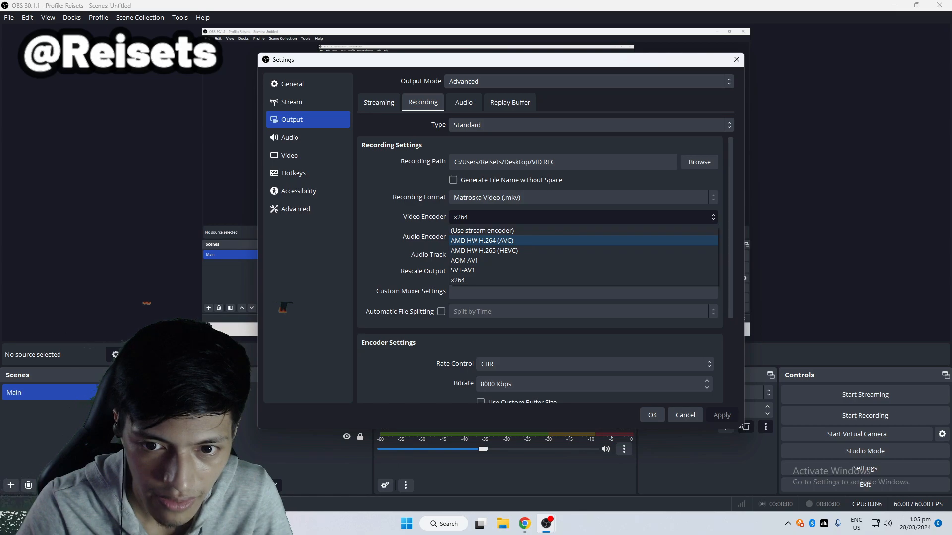
{"action": "key", "text": "Escape"}
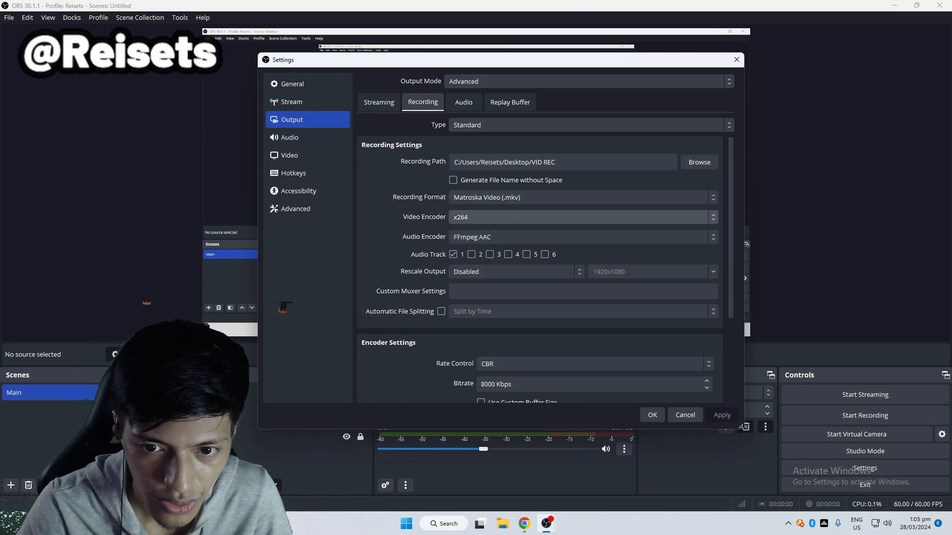
Compare the recording bitrate with the streaming one, set the recording bitrate to 12000 Kbps and apply it.
{"action": "scroll", "coordinate": [580, 237], "scroll_direction": "down", "scroll_amount": 3}
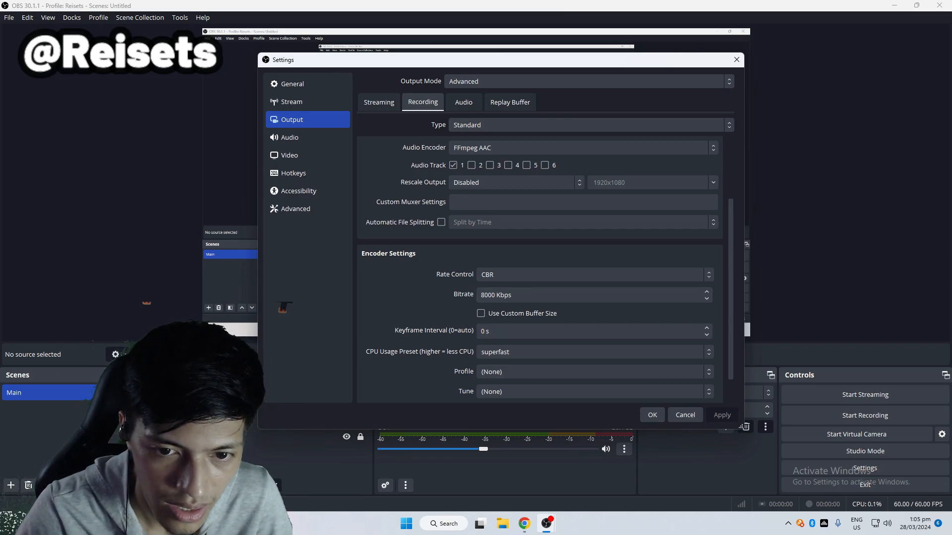
{"action": "left_click_drag", "start_coordinate": [485, 296], "coordinate": [481, 295]}
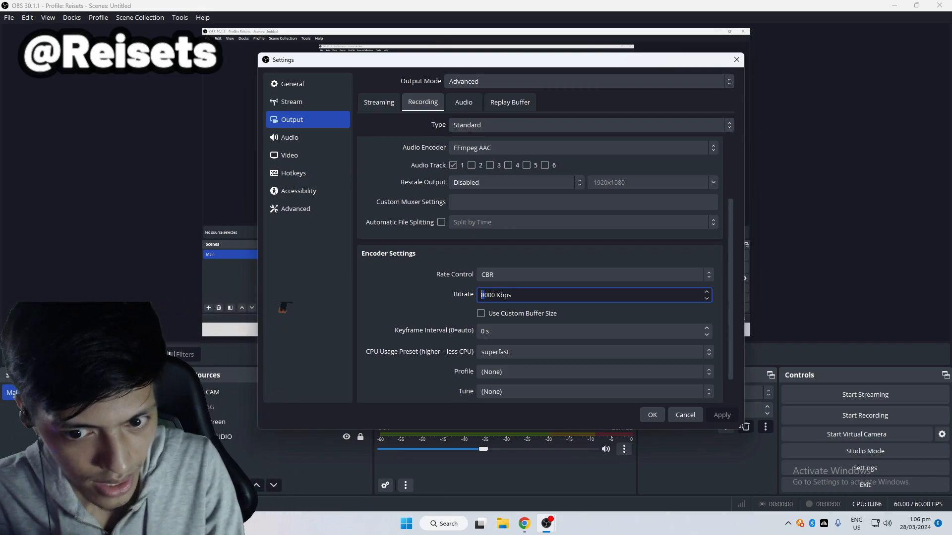
{"action": "left_click", "coordinate": [378, 102]}
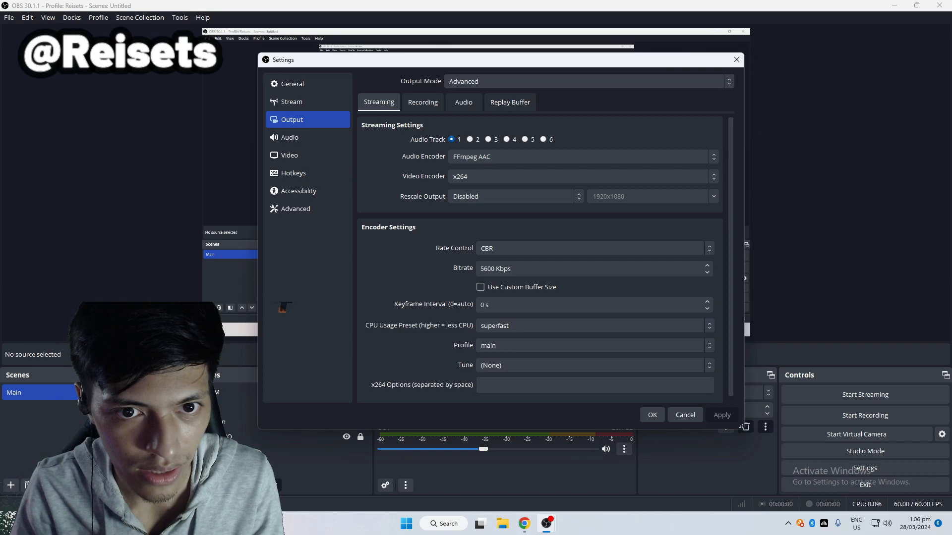
{"action": "left_click", "coordinate": [423, 102]}
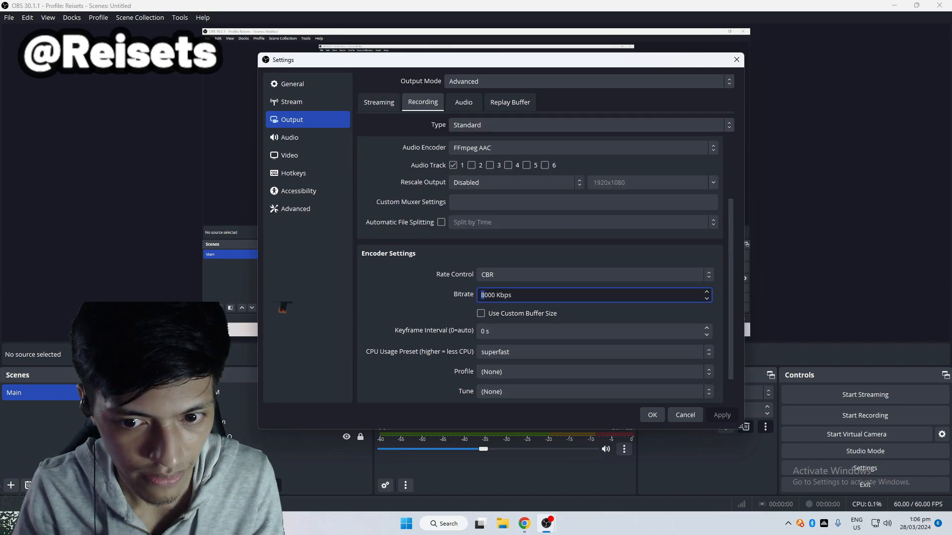
{"action": "left_click", "coordinate": [379, 102]}
{"action": "left_click", "coordinate": [423, 102]}
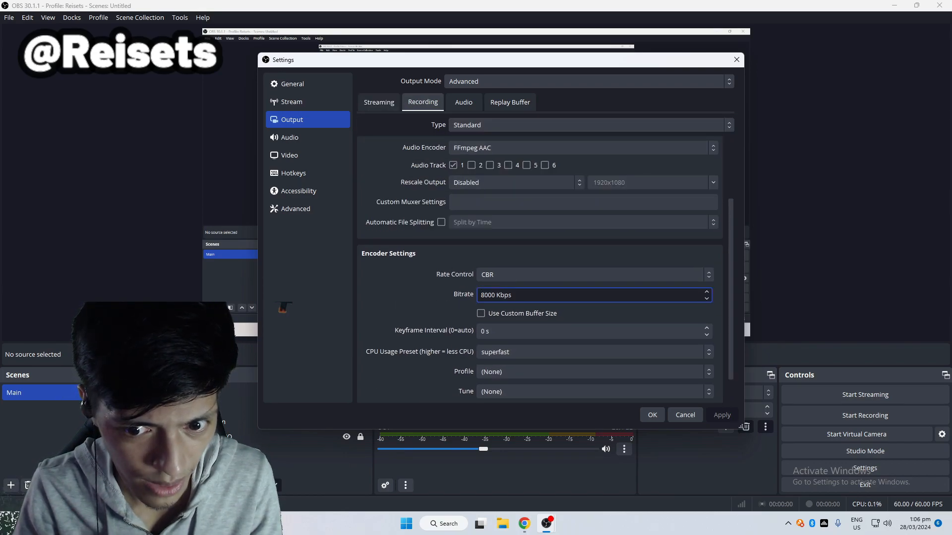
{"action": "left_click_drag", "start_coordinate": [485, 296], "coordinate": [480, 296]}
{"action": "type", "text": "12"}
{"action": "left_click", "coordinate": [722, 416]}
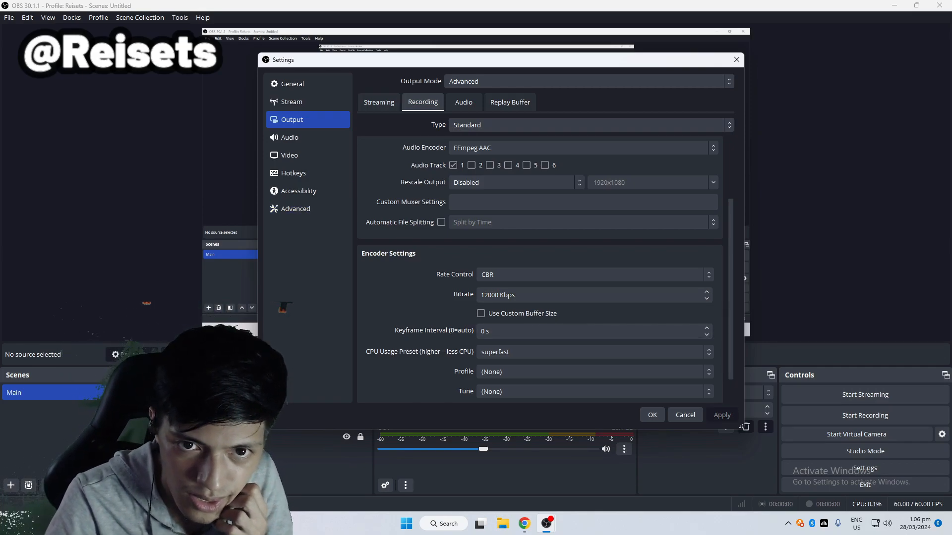
Examine the bitrate in the streaming encoder settings and compare it with the recording bitrate.
{"action": "left_click", "coordinate": [379, 102]}
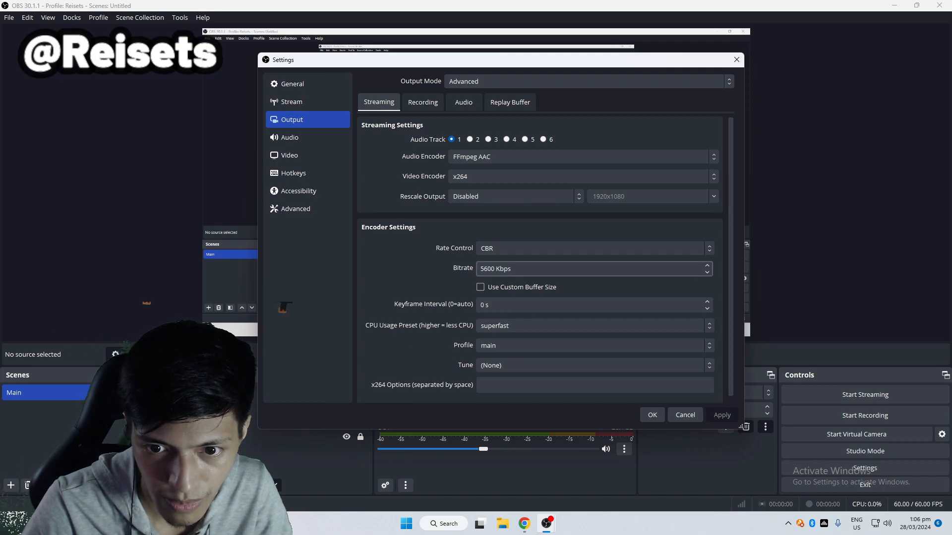
{"action": "left_click", "coordinate": [481, 269]}
{"action": "left_click", "coordinate": [427, 286]}
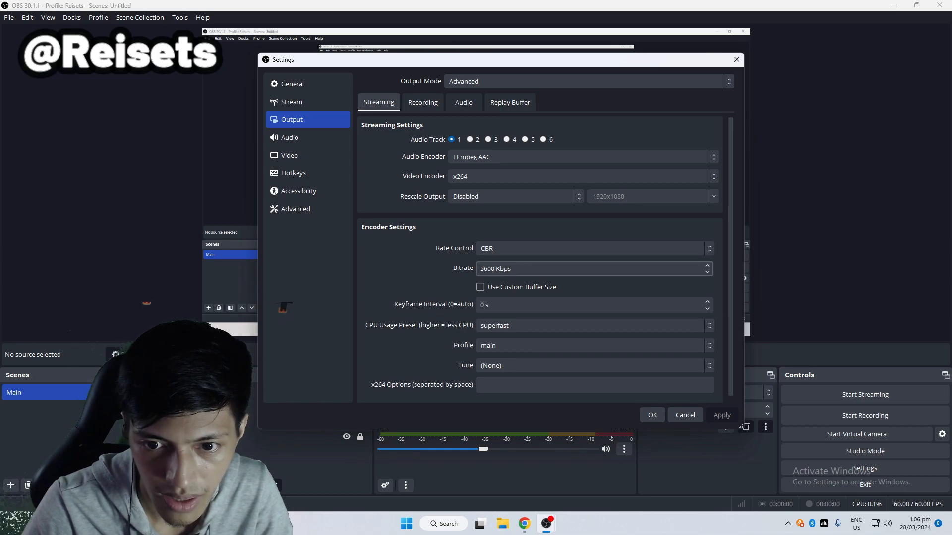
{"action": "left_click", "coordinate": [486, 268]}
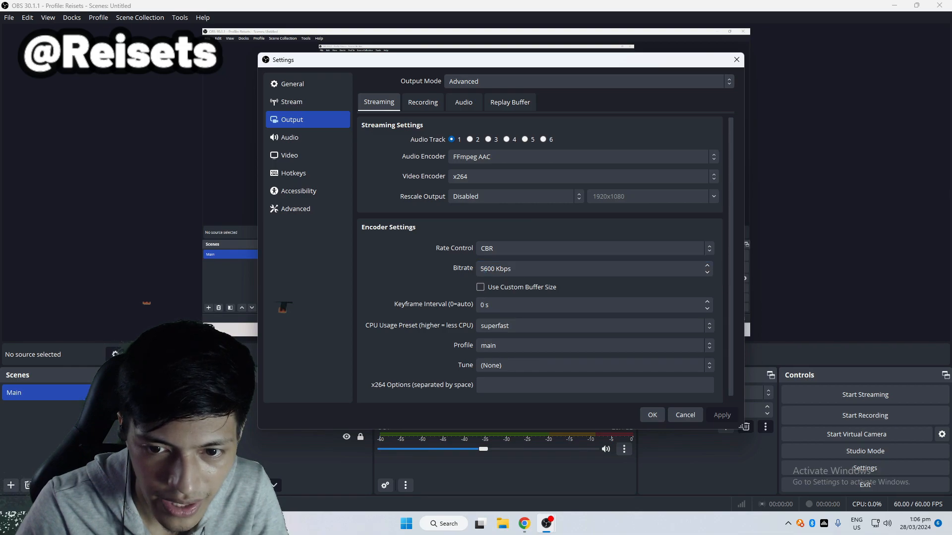
{"action": "left_click_drag", "start_coordinate": [485, 269], "coordinate": [488, 269]}
{"action": "left_click", "coordinate": [421, 283]}
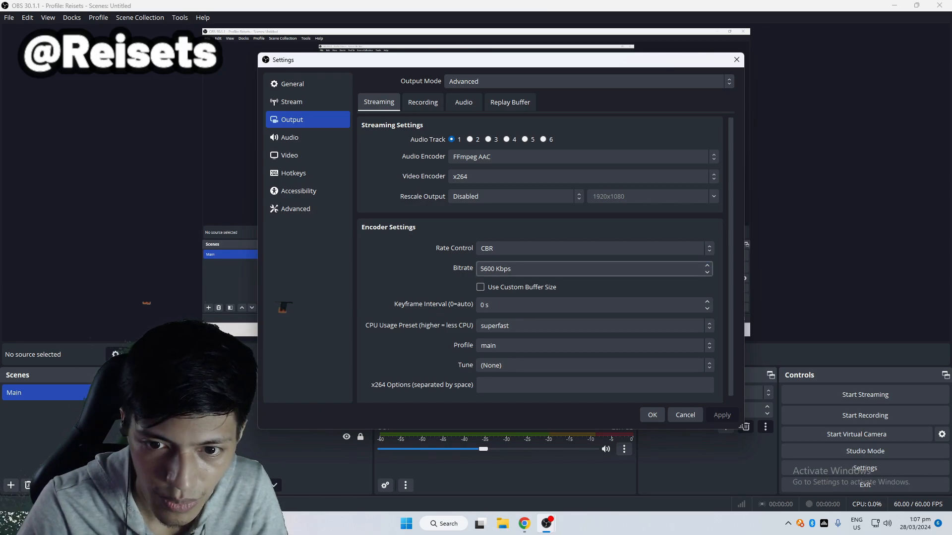
{"action": "left_click_drag", "start_coordinate": [487, 269], "coordinate": [480, 269]}
{"action": "left_click", "coordinate": [421, 283]}
{"action": "left_click", "coordinate": [423, 102]}
{"action": "left_click", "coordinate": [379, 102]}
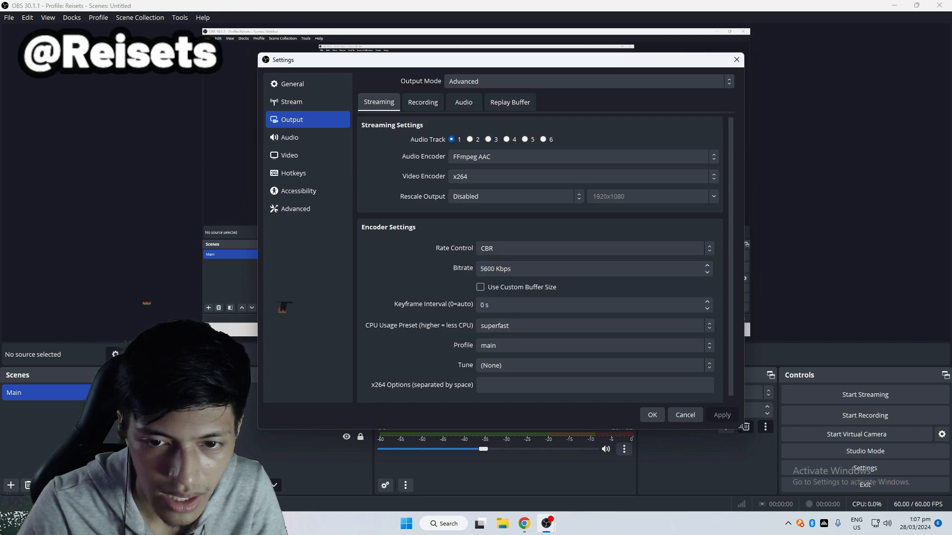
Try recording bitrates of 4000 and 9000 Kbps, return the bitrate to 12000 Kbps and apply.
{"action": "left_click", "coordinate": [423, 102]}
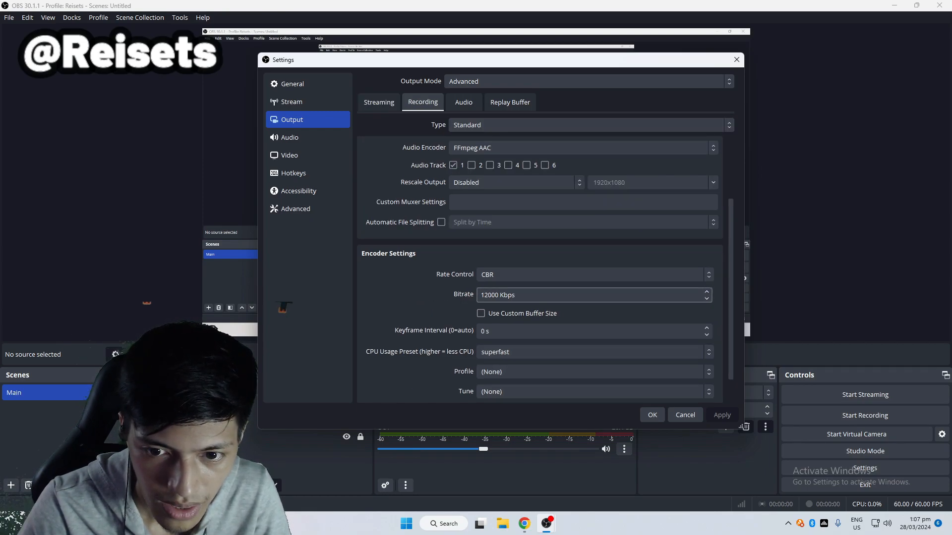
{"action": "left_click_drag", "start_coordinate": [488, 295], "coordinate": [481, 295]}
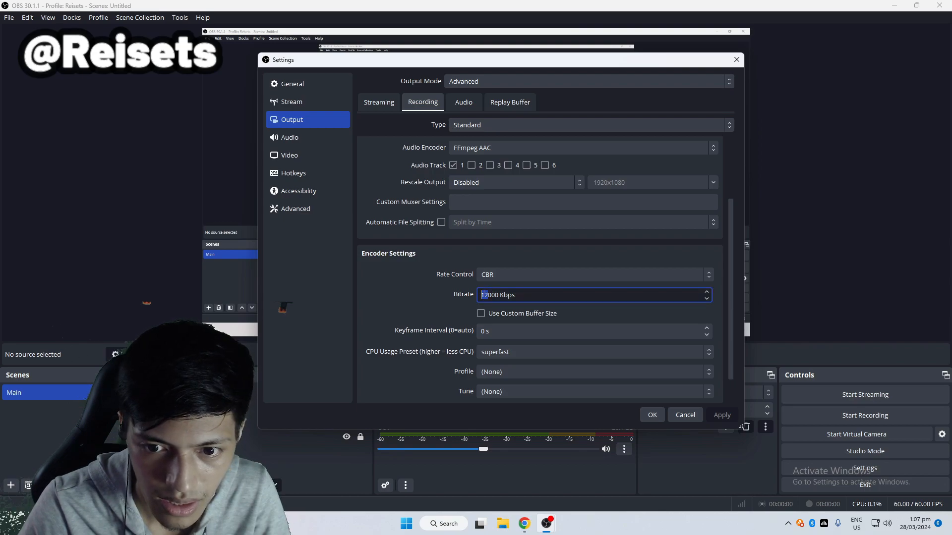
{"action": "left_click", "coordinate": [436, 310]}
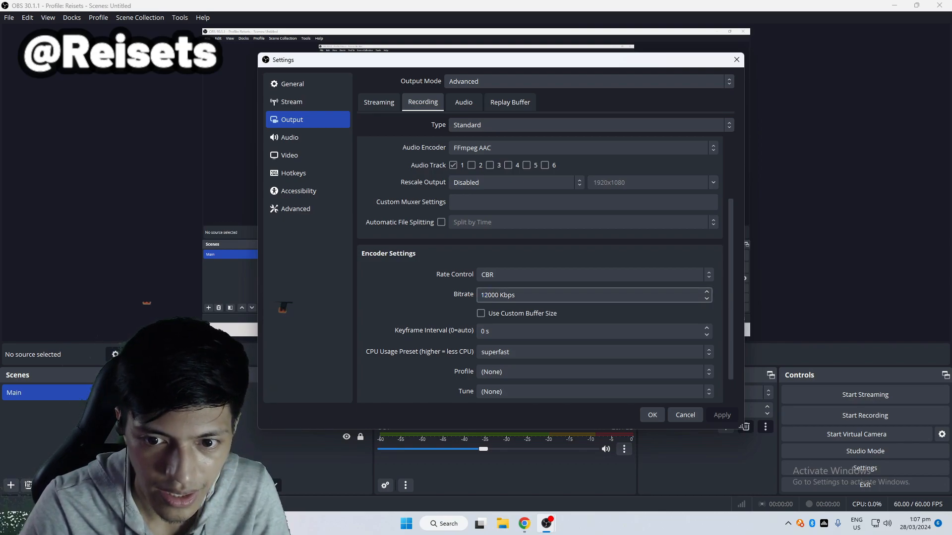
{"action": "left_click_drag", "start_coordinate": [488, 296], "coordinate": [481, 295]}
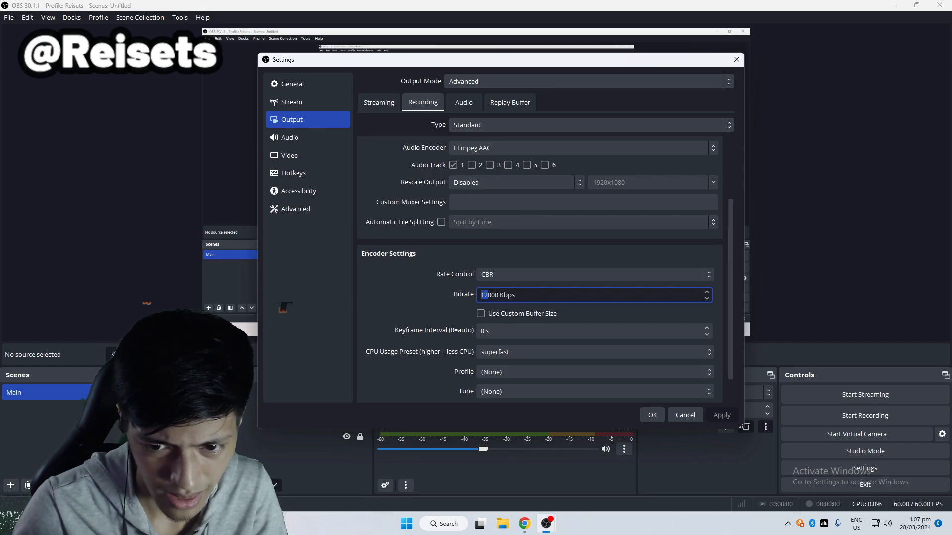
{"action": "left_click", "coordinate": [488, 296]}
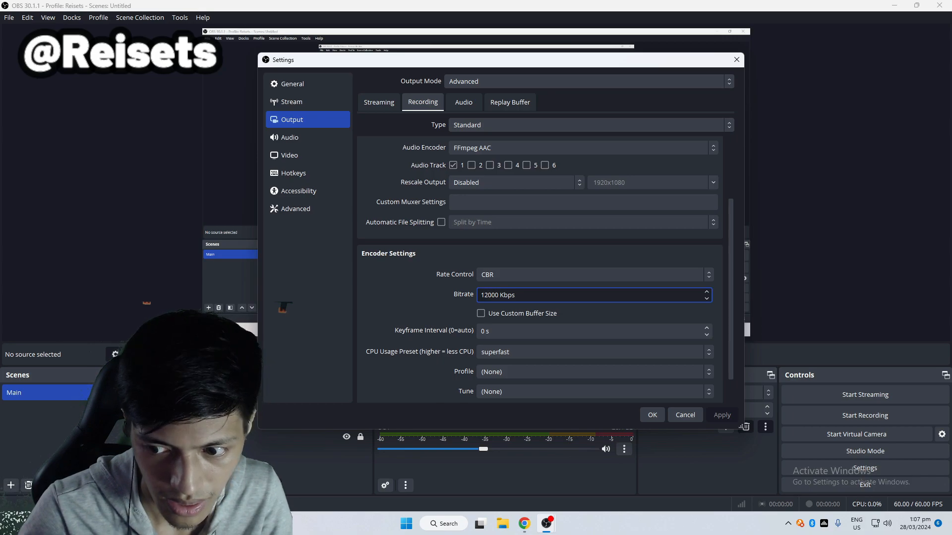
{"action": "left_click_drag", "start_coordinate": [488, 296], "coordinate": [480, 295]}
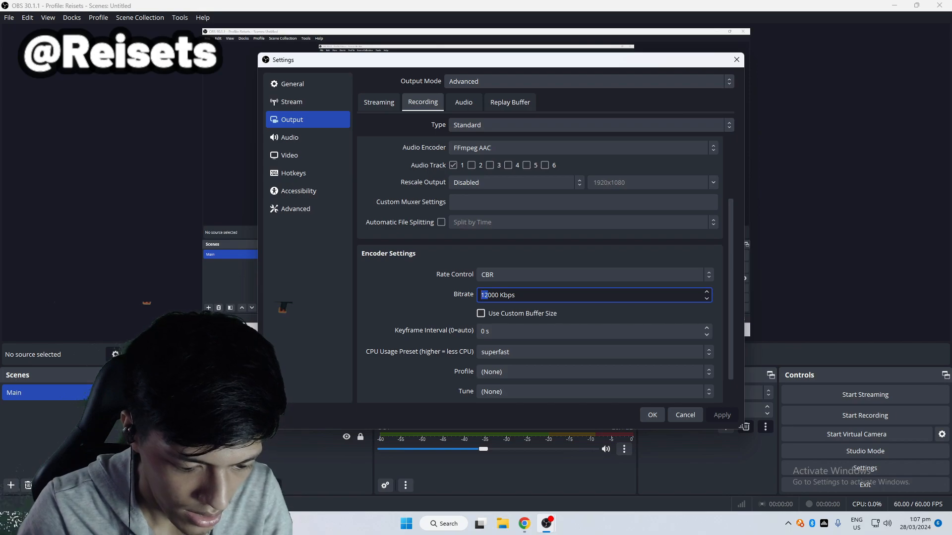
{"action": "type", "text": "4"}
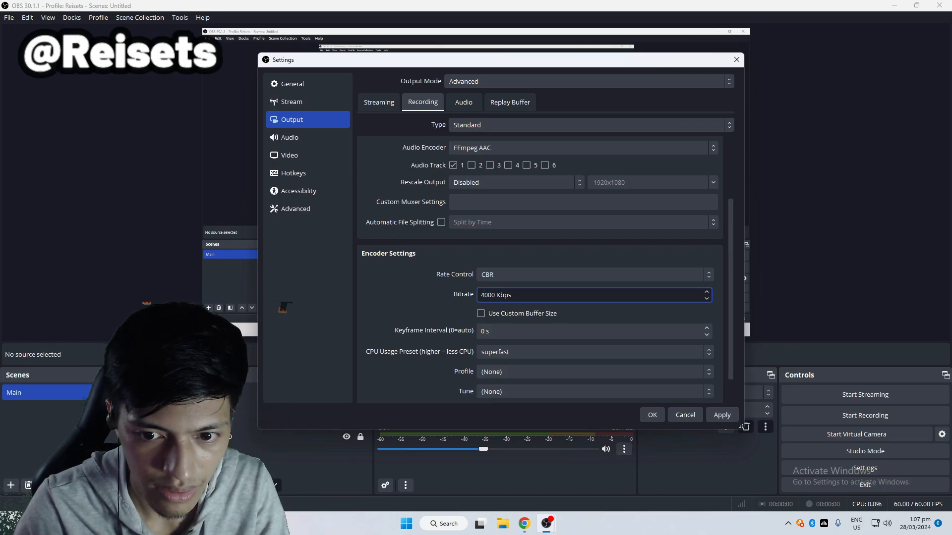
{"action": "type", "text": "12"}
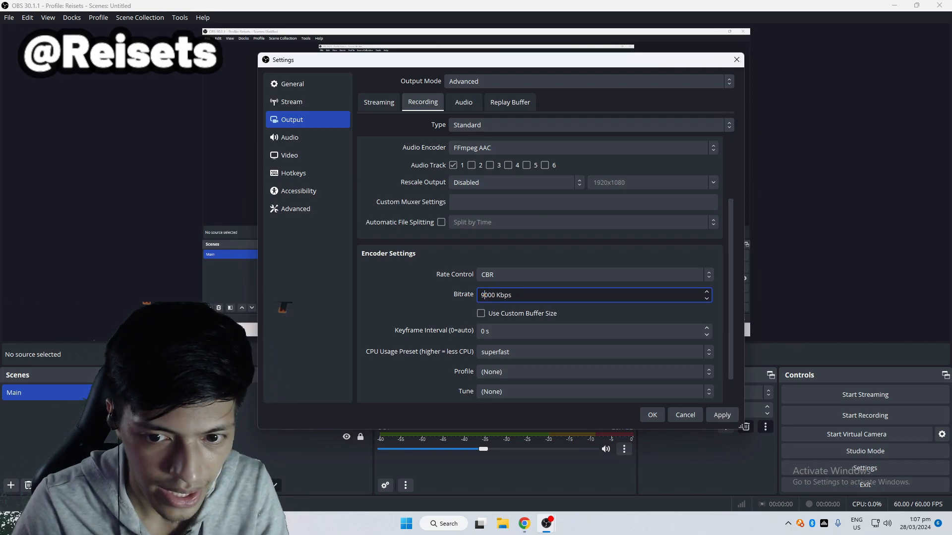
{"action": "left_click", "coordinate": [722, 414]}
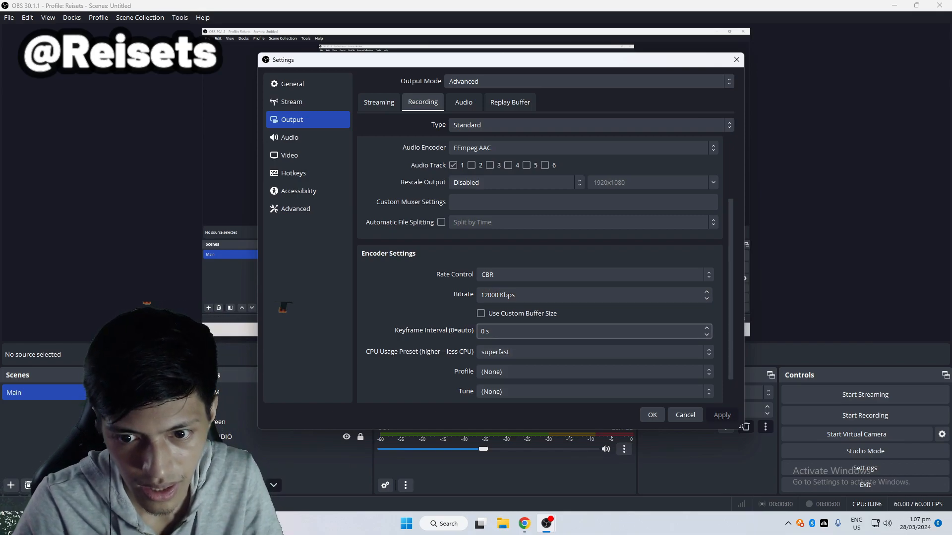
Look at the Rate Control and CPU Usage Preset choices for the recording, keeping CBR and superfast.
{"action": "left_click", "coordinate": [590, 274]}
{"action": "left_click", "coordinate": [590, 275]}
{"action": "left_click", "coordinate": [590, 275]}
{"action": "left_click", "coordinate": [590, 275]}
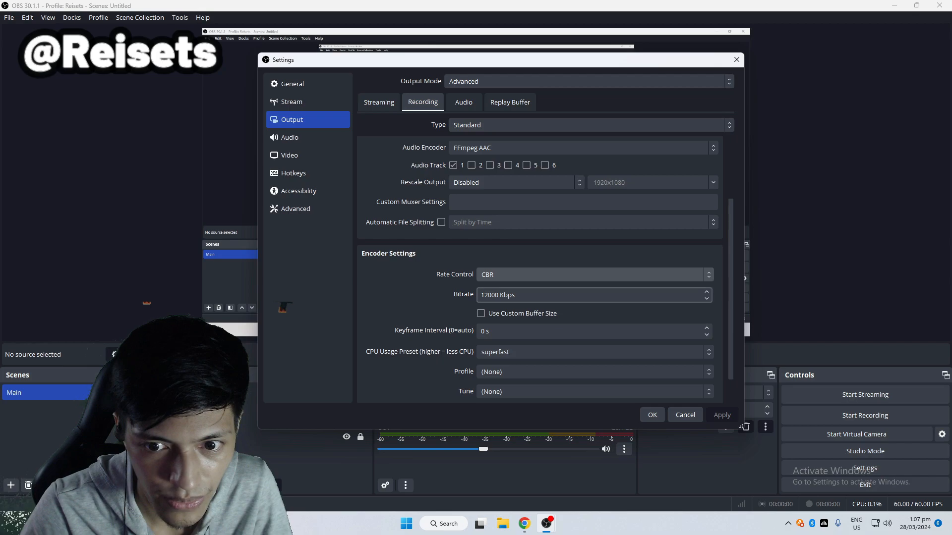
{"action": "scroll", "coordinate": [540, 297], "scroll_direction": "down", "scroll_amount": 1}
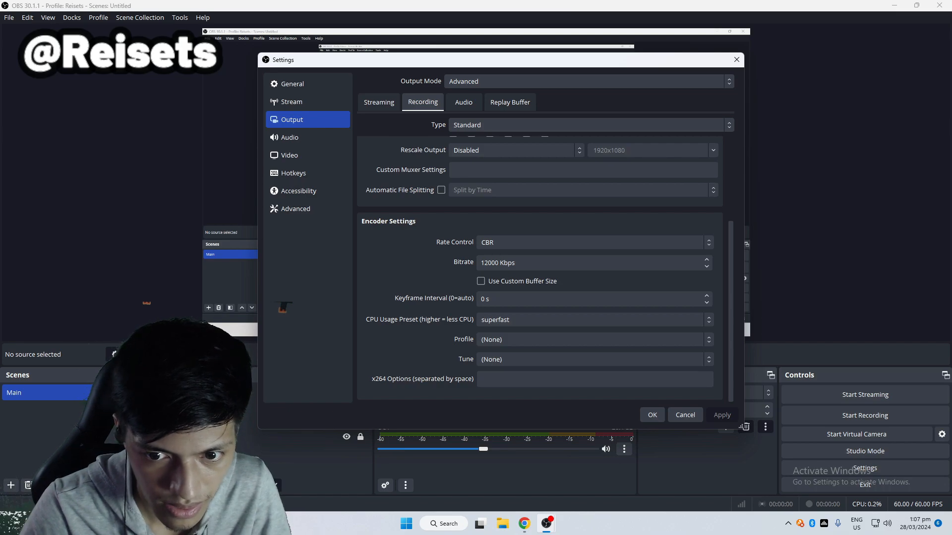
{"action": "left_click", "coordinate": [594, 320]}
{"action": "left_click", "coordinate": [595, 319]}
{"action": "left_click", "coordinate": [594, 320]}
{"action": "left_click", "coordinate": [595, 320]}
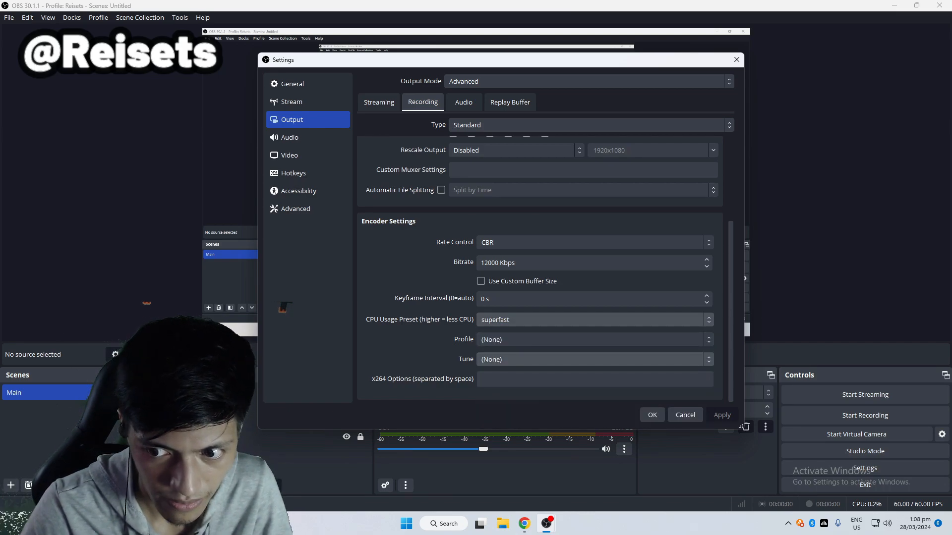
Try main as the recording encoder's profile, return it to (None) and apply.
{"action": "left_click", "coordinate": [595, 340]}
{"action": "left_click", "coordinate": [595, 339]}
{"action": "left_click", "coordinate": [595, 340]}
{"action": "left_click", "coordinate": [595, 339]}
{"action": "left_click", "coordinate": [595, 339]}
{"action": "left_click", "coordinate": [595, 373]}
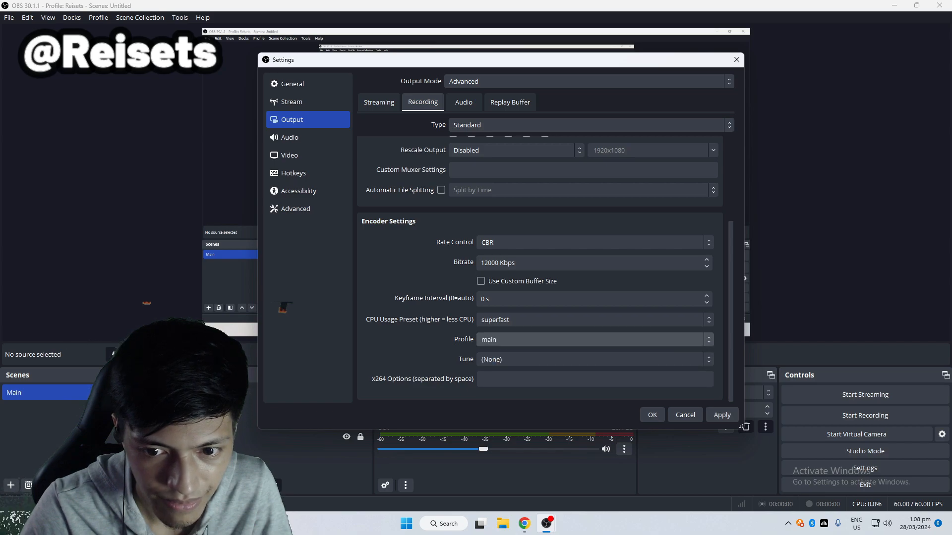
{"action": "left_click", "coordinate": [721, 415]}
{"action": "left_click", "coordinate": [594, 339]}
{"action": "left_click", "coordinate": [595, 353]}
{"action": "left_click", "coordinate": [722, 415]}
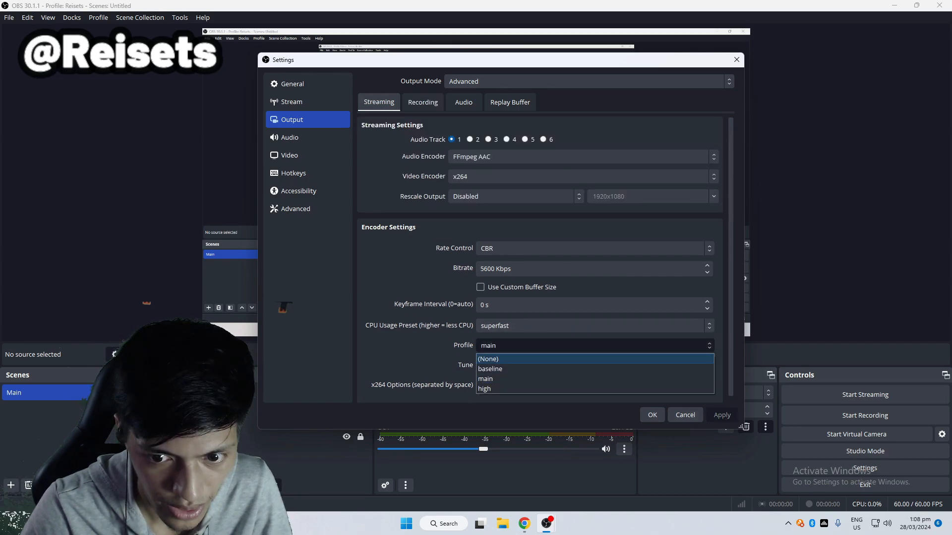
Set the streaming encoder's profile to (None), apply it and return to the recording settings.
{"action": "left_click", "coordinate": [595, 359]}
{"action": "left_click", "coordinate": [722, 416]}
{"action": "left_click", "coordinate": [423, 102]}
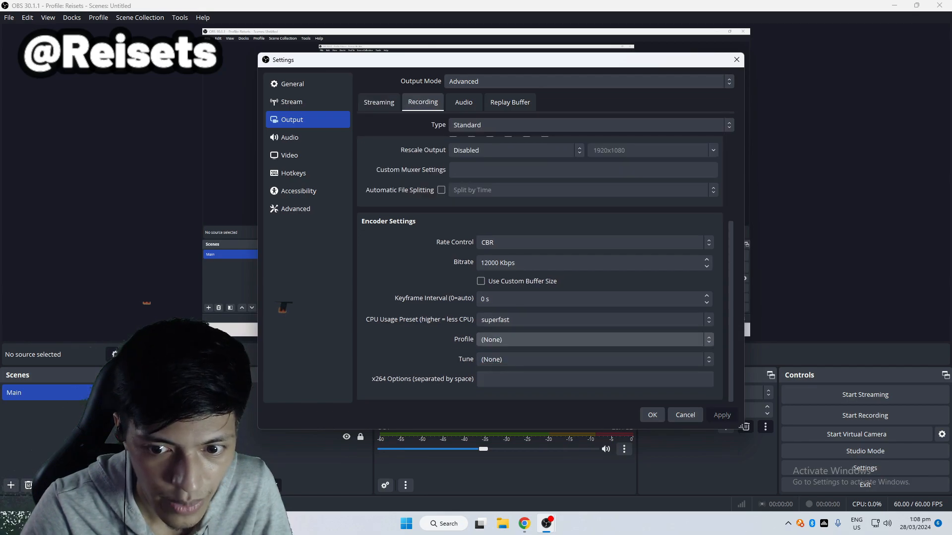
Set the recording encoder's profile to main and apply the change.
{"action": "left_click", "coordinate": [595, 339]}
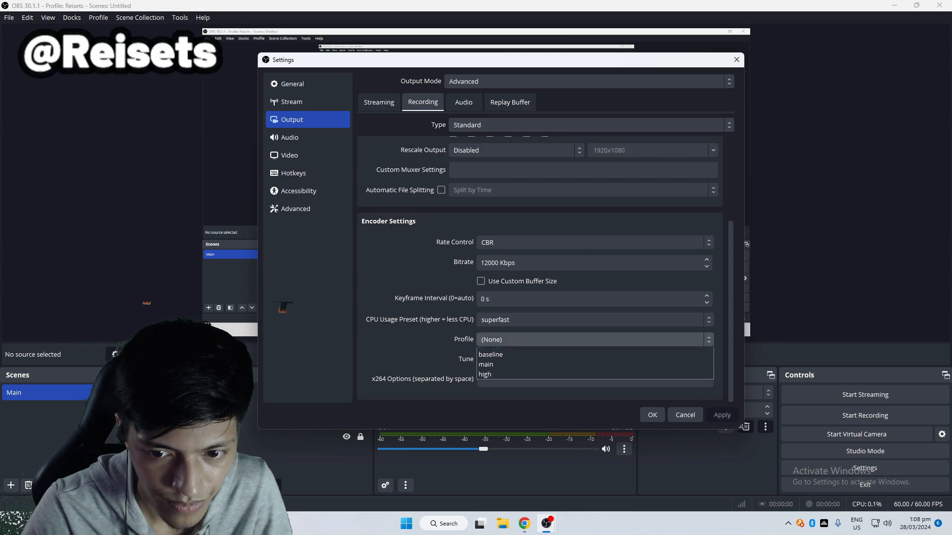
{"action": "left_click", "coordinate": [595, 373]}
{"action": "left_click", "coordinate": [722, 415]}
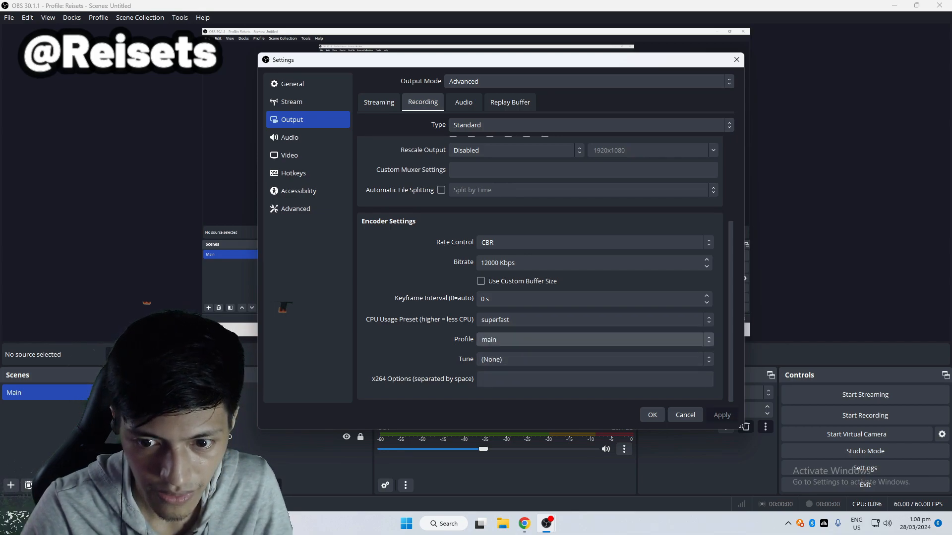
Try (None) as the recording profile, return it to main, apply, and review the profile choices.
{"action": "left_click", "coordinate": [595, 339]}
{"action": "left_click", "coordinate": [595, 352]}
{"action": "left_click", "coordinate": [595, 340]}
{"action": "left_click", "coordinate": [595, 372]}
{"action": "left_click", "coordinate": [722, 415]}
{"action": "left_click", "coordinate": [595, 340]}
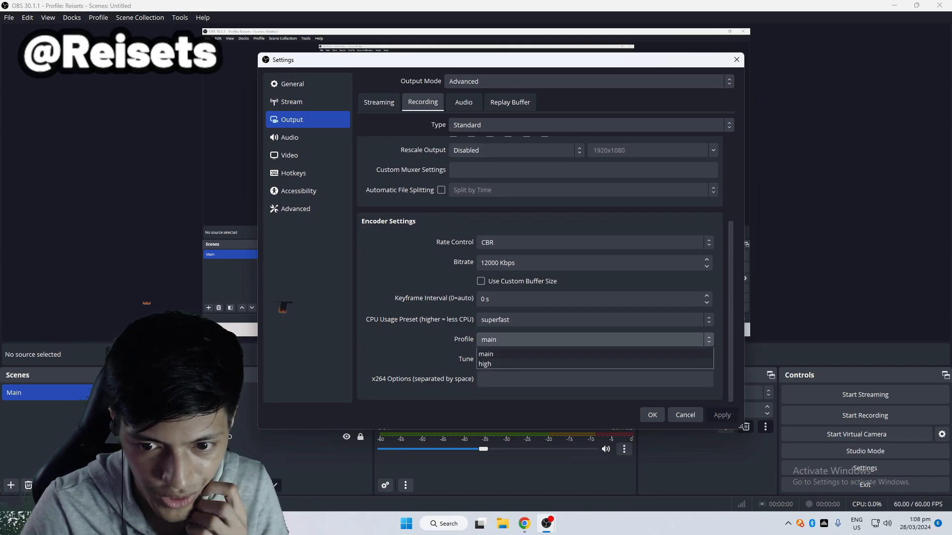
{"action": "left_click", "coordinate": [536, 298]}
{"action": "scroll", "coordinate": [531, 272], "scroll_direction": "up", "scroll_amount": 4}
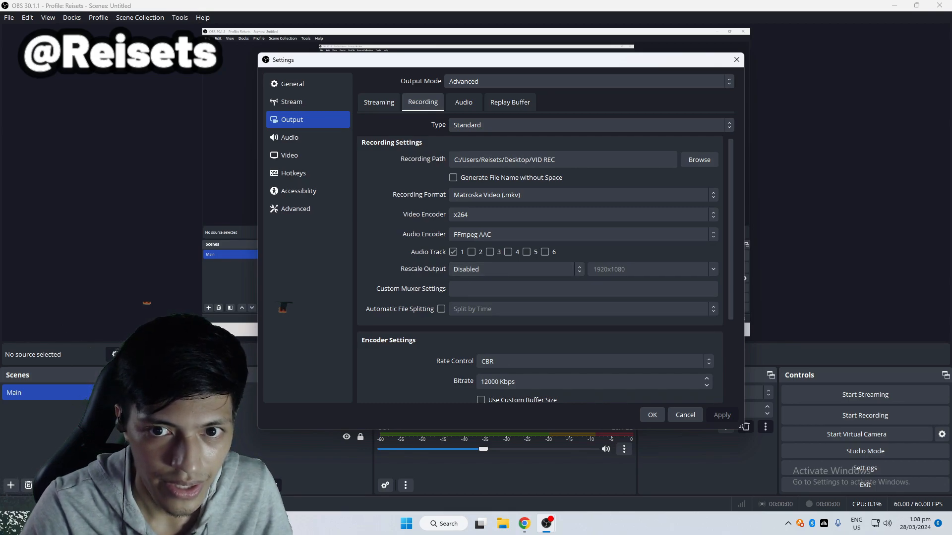
Review the audio bitrate choices for Track 1 in the output audio settings.
{"action": "left_click", "coordinate": [463, 102]}
{"action": "left_click", "coordinate": [423, 102]}
{"action": "left_click", "coordinate": [463, 102]}
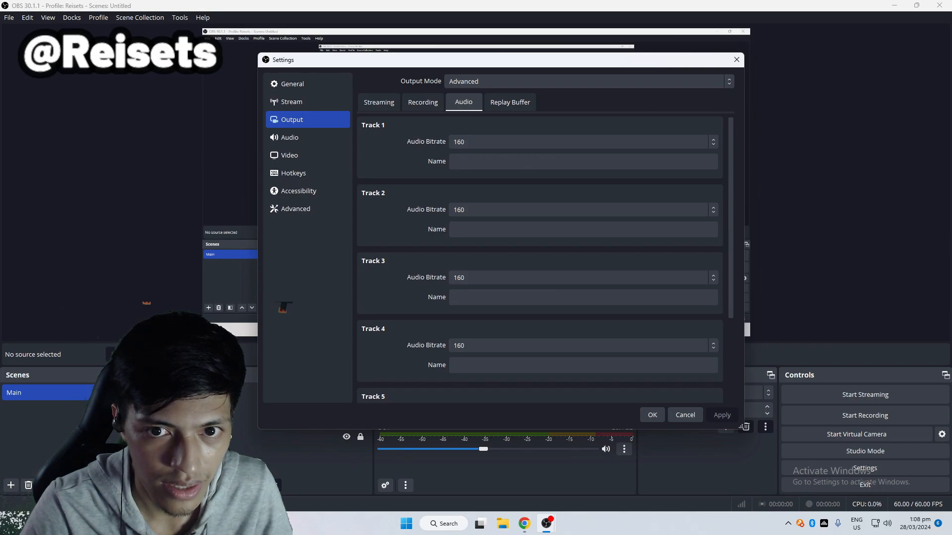
{"action": "left_click", "coordinate": [583, 141]}
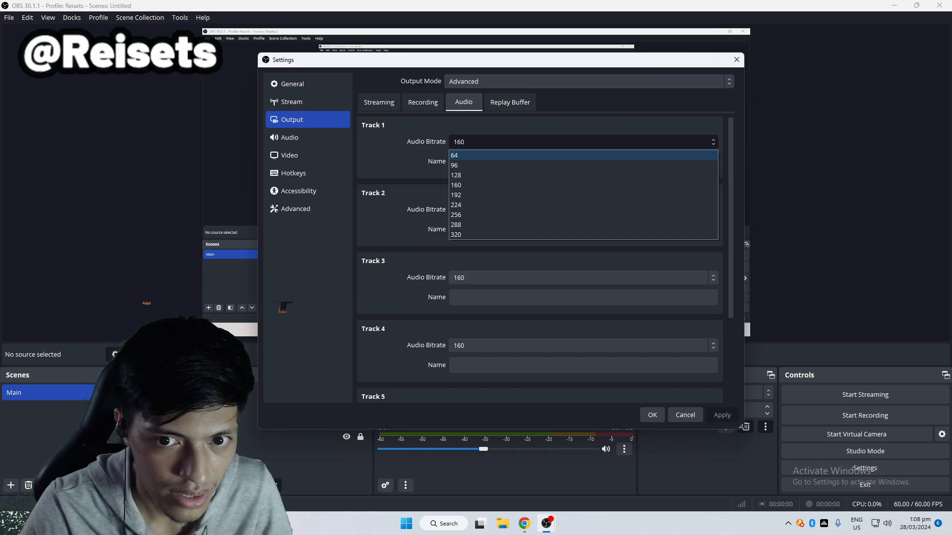
{"action": "key", "text": "Escape"}
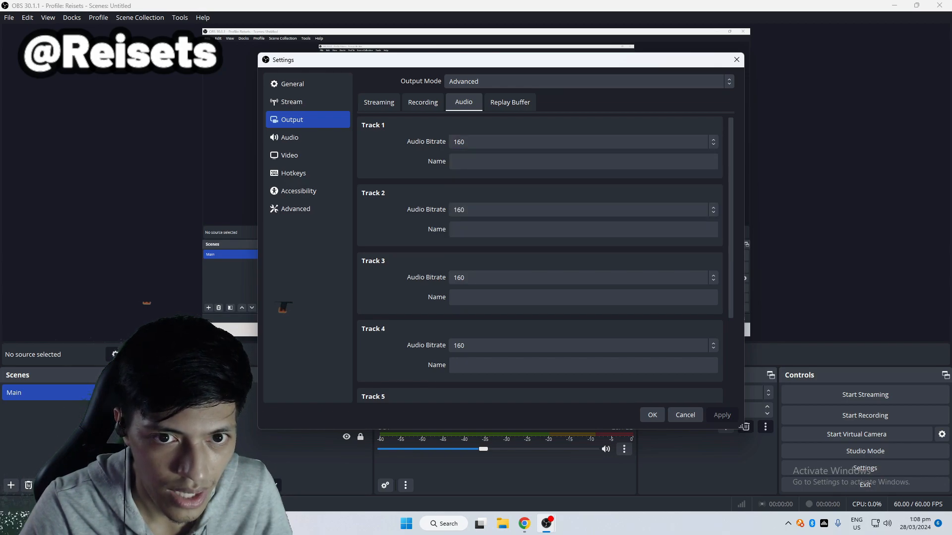
Try Facebook Live as the streaming service and review the other available services.
{"action": "left_click", "coordinate": [308, 102]}
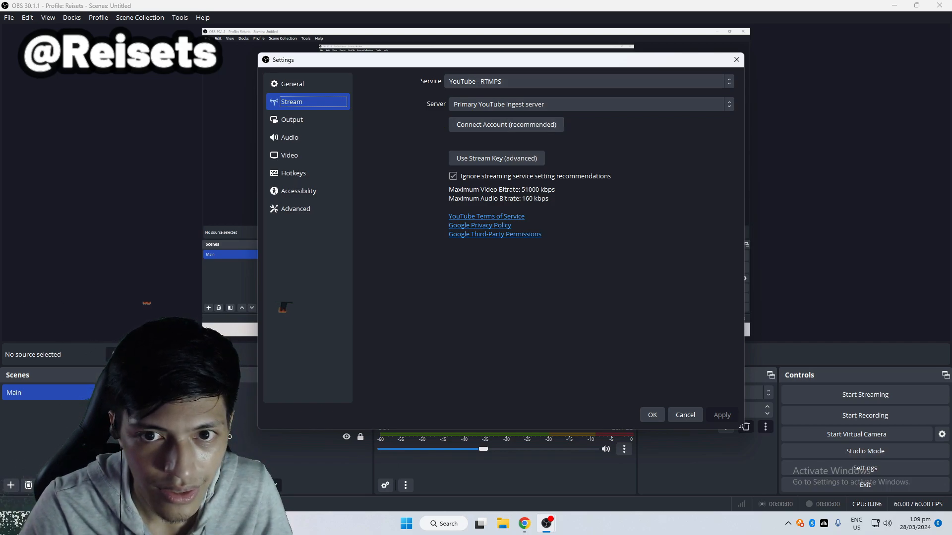
{"action": "left_click", "coordinate": [589, 82]}
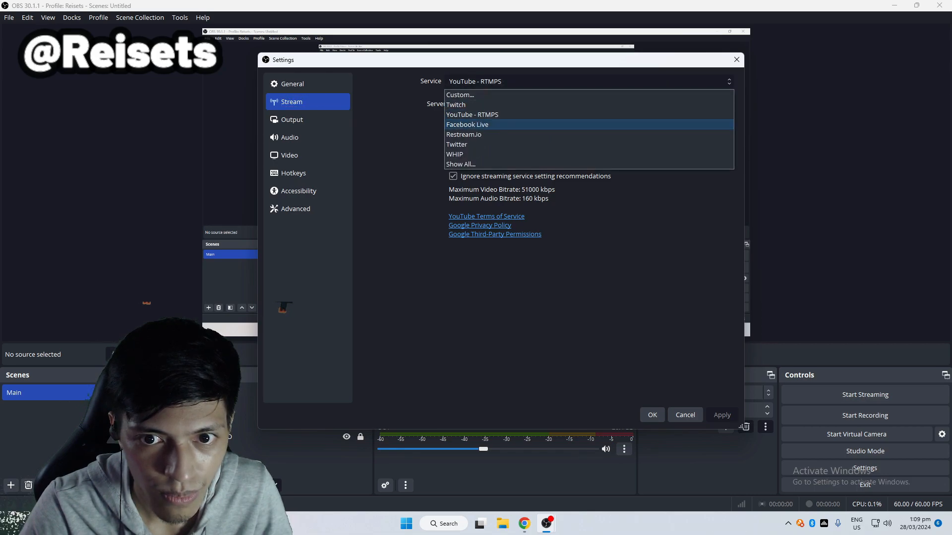
{"action": "left_click", "coordinate": [516, 125]}
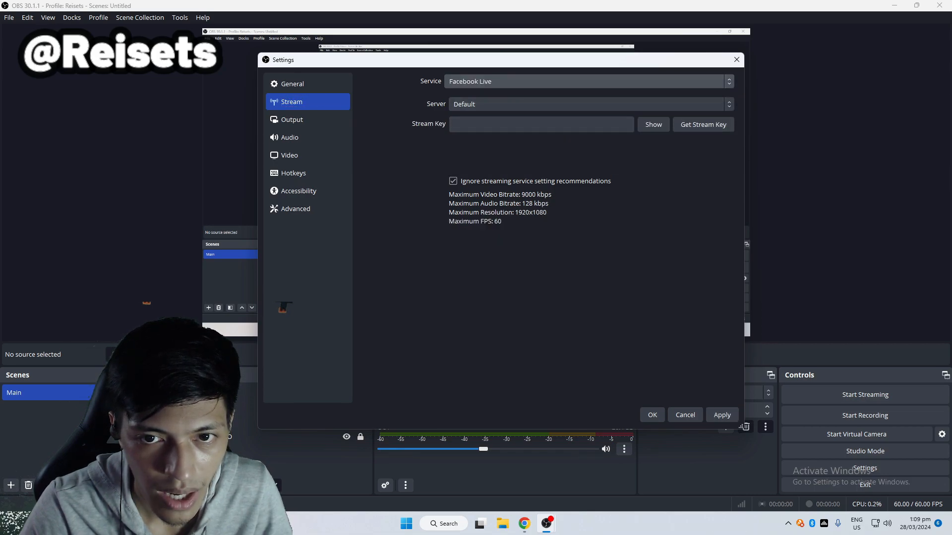
{"action": "left_click", "coordinate": [589, 81]}
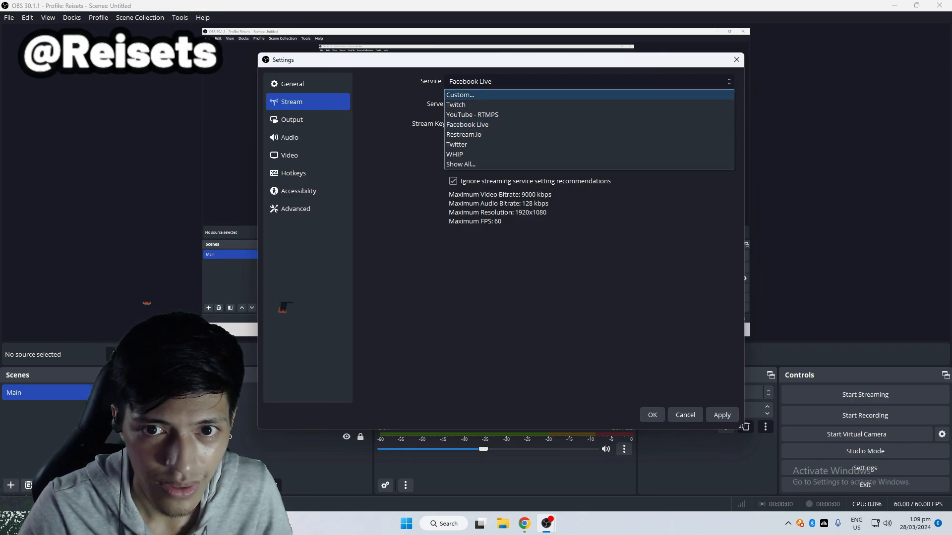
{"action": "left_click", "coordinate": [589, 81]}
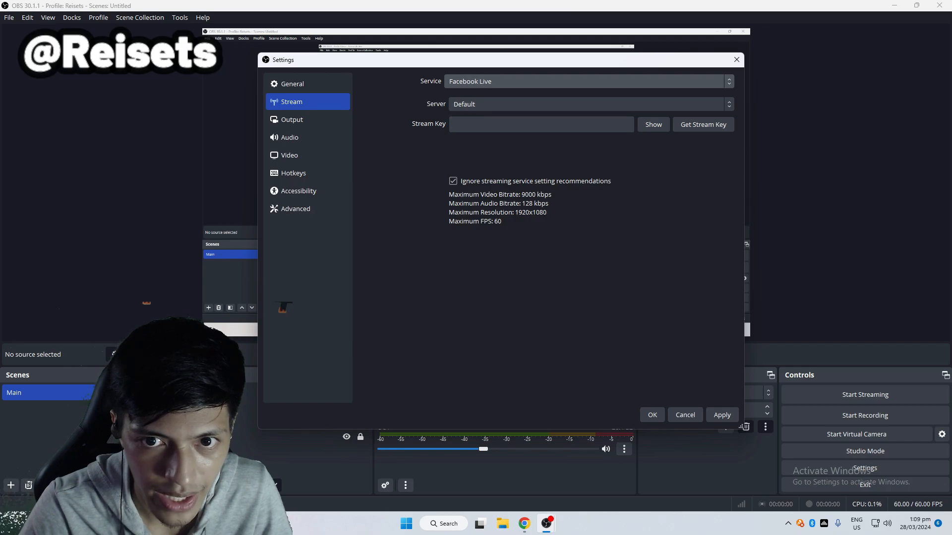
Try Twitch as the streaming service, using a stream key instead of a connected account.
{"action": "left_click", "coordinate": [485, 82]}
{"action": "left_click", "coordinate": [479, 104]}
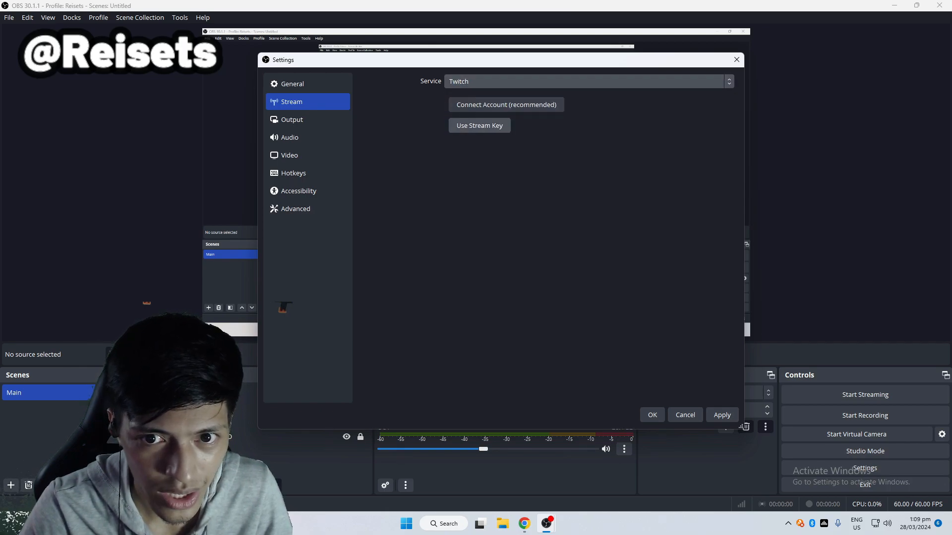
{"action": "left_click", "coordinate": [479, 125]}
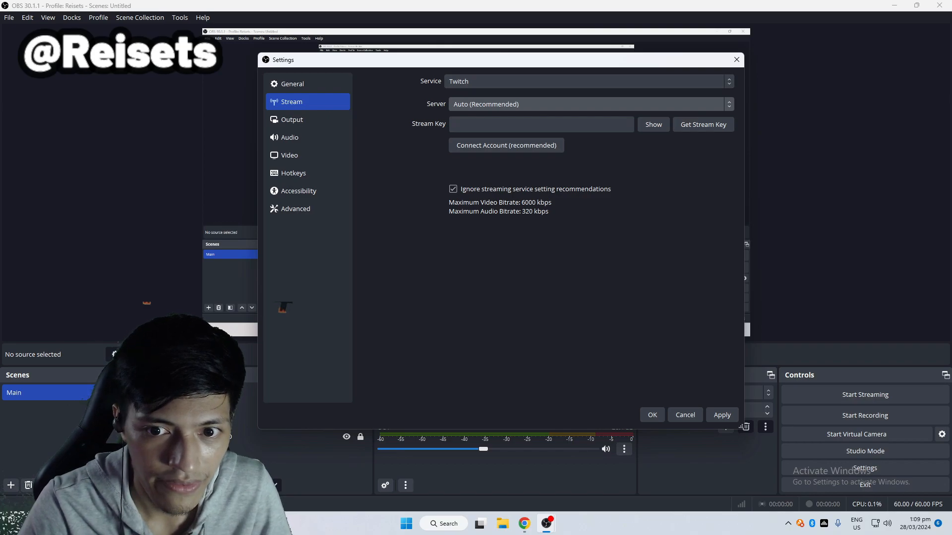
Set the streaming service to YouTube - RTMPS, keeping the primary YouTube ingest server.
{"action": "left_click", "coordinate": [496, 81]}
{"action": "left_click", "coordinate": [472, 114]}
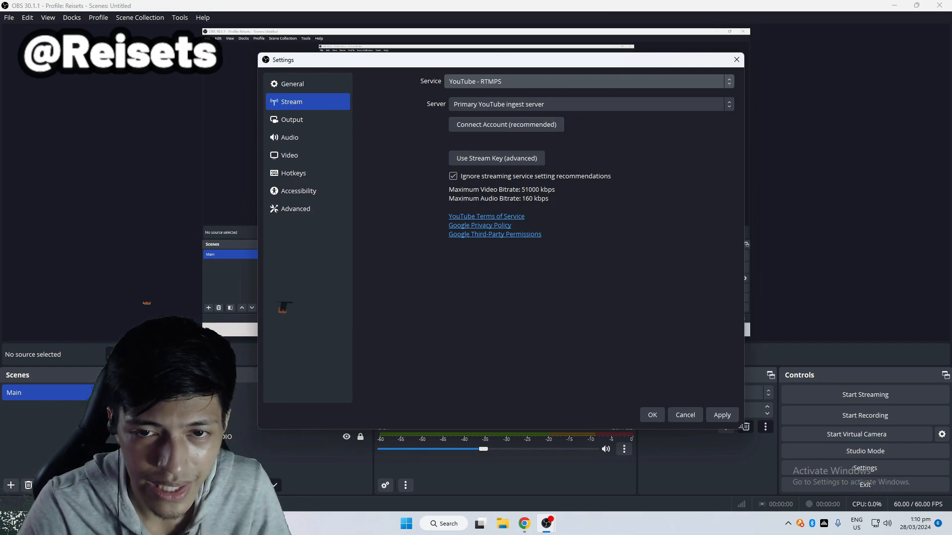
{"action": "left_click", "coordinate": [555, 104]}
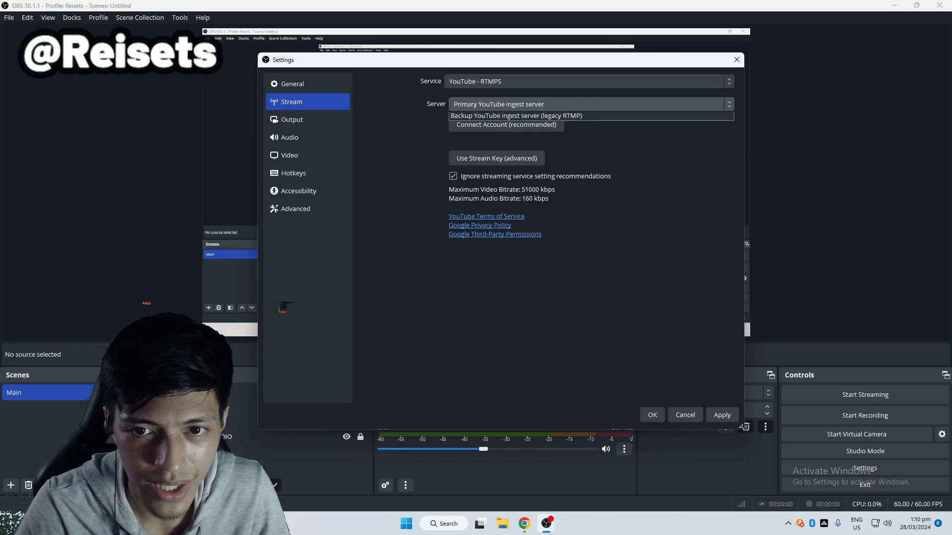
{"action": "left_click", "coordinate": [556, 104]}
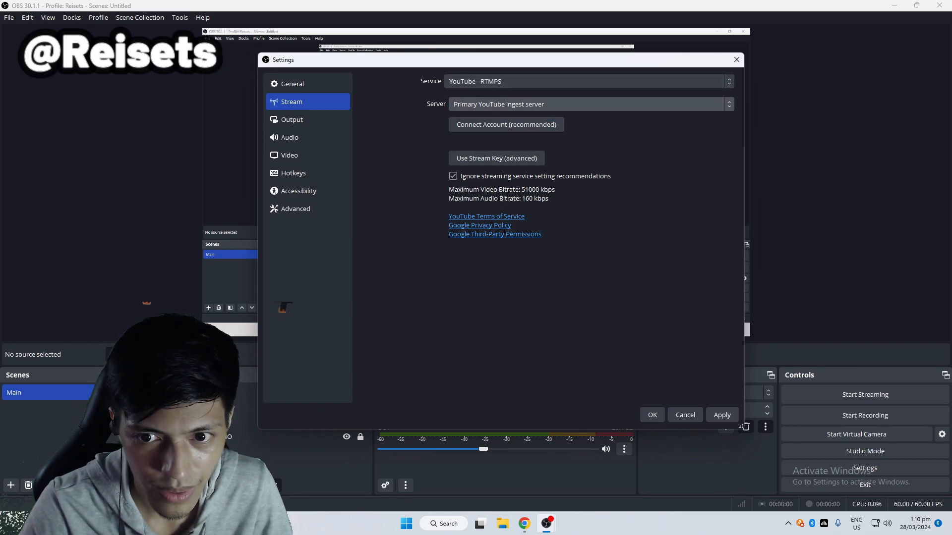
Try 128 as the audio bitrate of Track 1 in the output settings and return it to 160.
{"action": "left_click", "coordinate": [307, 137]}
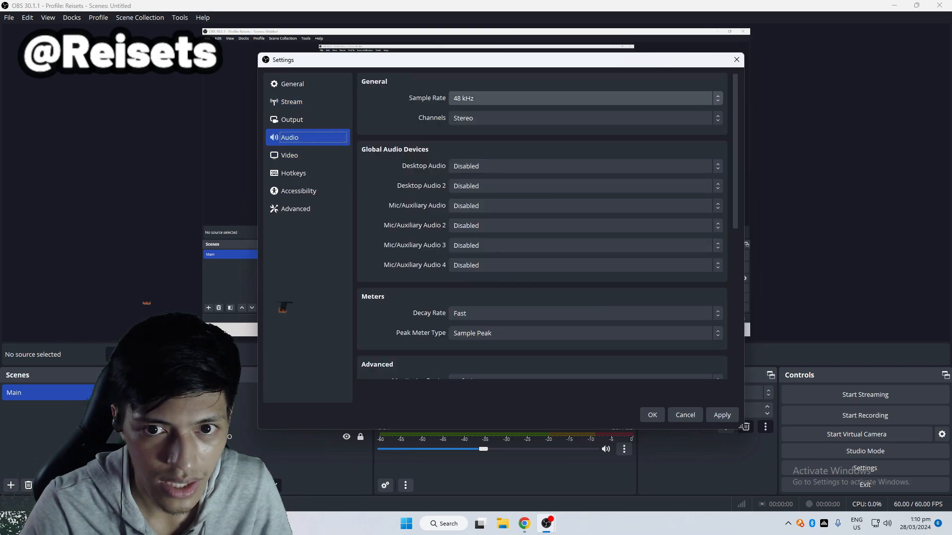
{"action": "left_click", "coordinate": [307, 119]}
{"action": "left_click", "coordinate": [463, 102]}
{"action": "left_click", "coordinate": [501, 142]}
{"action": "left_click", "coordinate": [501, 142]}
{"action": "left_click", "coordinate": [500, 142]}
{"action": "left_click", "coordinate": [501, 142]}
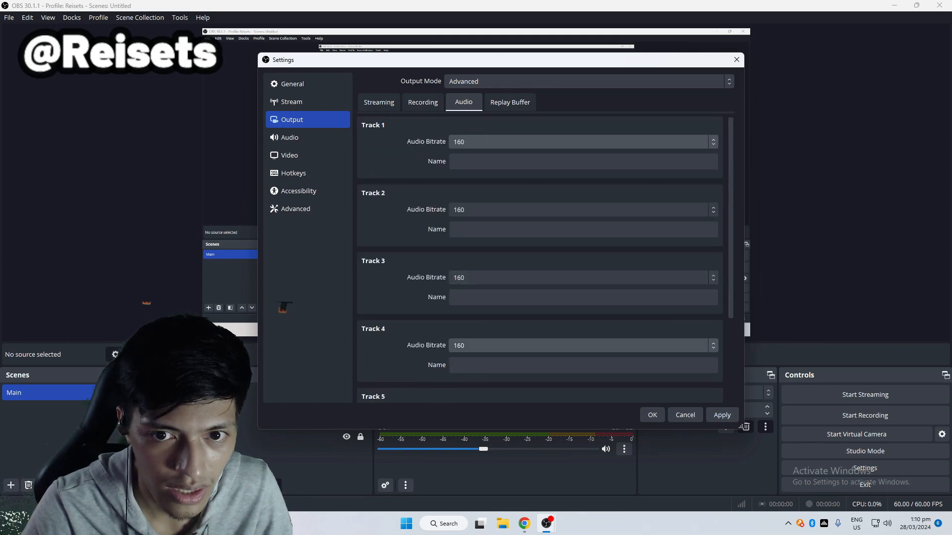
{"action": "left_click", "coordinate": [583, 142]}
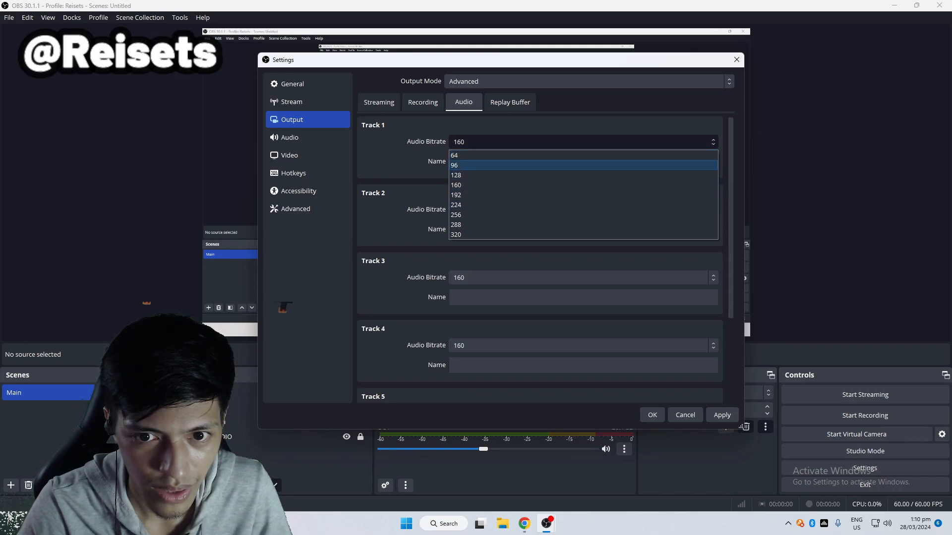
{"action": "left_click", "coordinate": [583, 175]}
{"action": "left_click", "coordinate": [582, 142]}
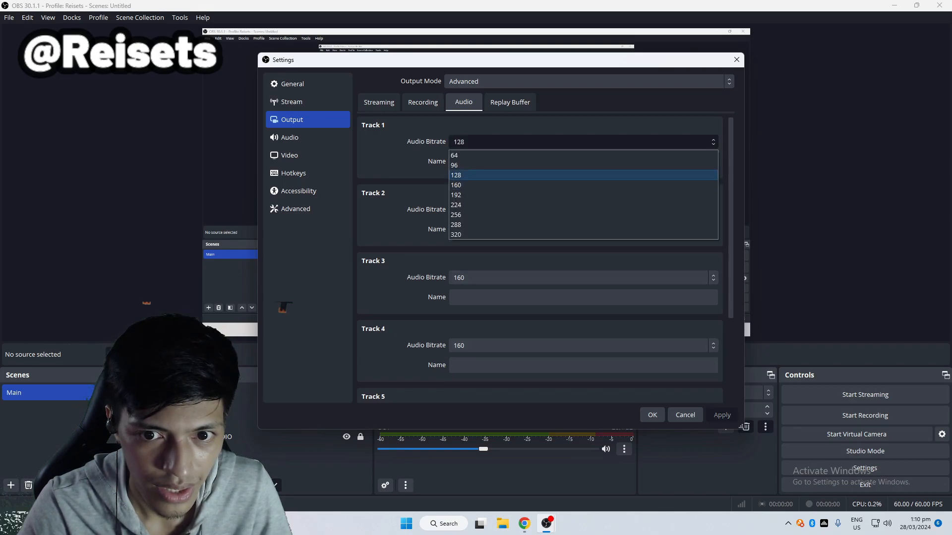
{"action": "left_click", "coordinate": [583, 175]}
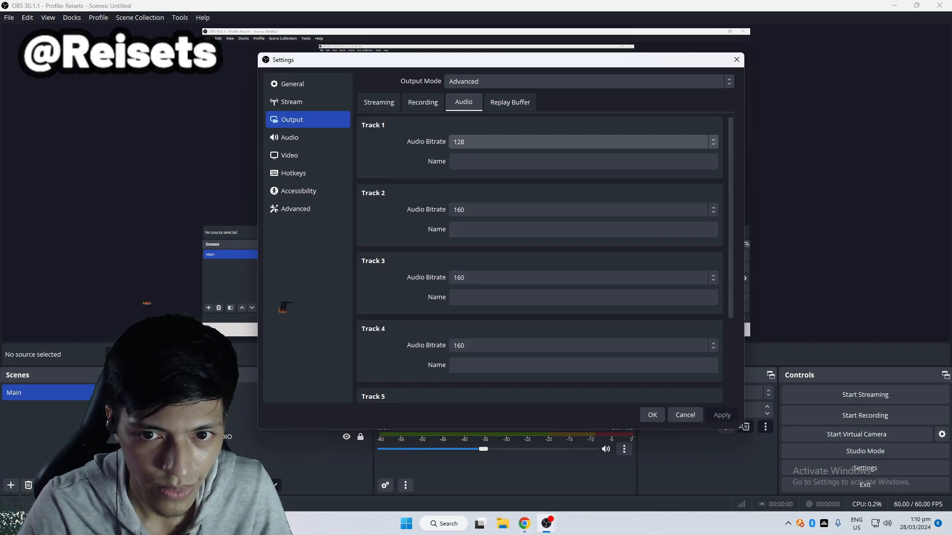
{"action": "left_click", "coordinate": [583, 142]}
{"action": "left_click", "coordinate": [583, 186]}
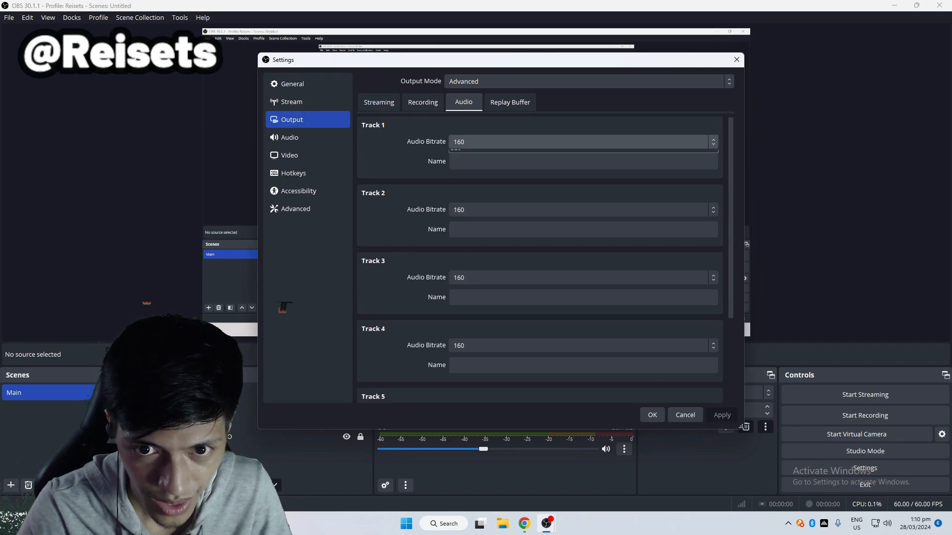
Try 320 as the audio bitrate of Track 1, return it to 160 and apply the change.
{"action": "left_click", "coordinate": [583, 143]}
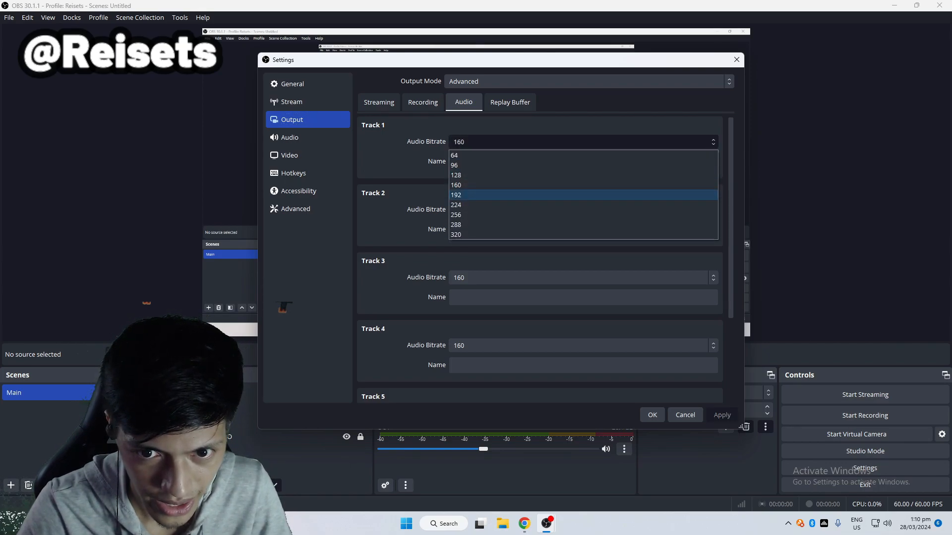
{"action": "left_click", "coordinate": [583, 235]}
{"action": "left_click", "coordinate": [722, 416]}
{"action": "left_click", "coordinate": [583, 142]}
{"action": "left_click", "coordinate": [583, 185]}
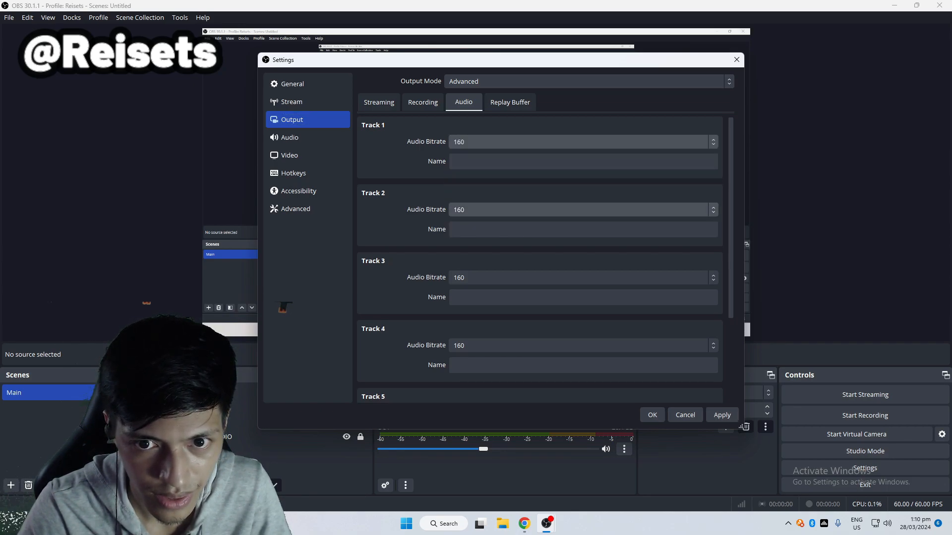
{"action": "left_click", "coordinate": [722, 415]}
Examine the streaming, recording and audio track output settings.
{"action": "scroll", "coordinate": [583, 210], "scroll_direction": "down", "scroll_amount": 4}
{"action": "scroll", "coordinate": [583, 210], "scroll_direction": "up", "scroll_amount": 4}
{"action": "left_click", "coordinate": [379, 102]}
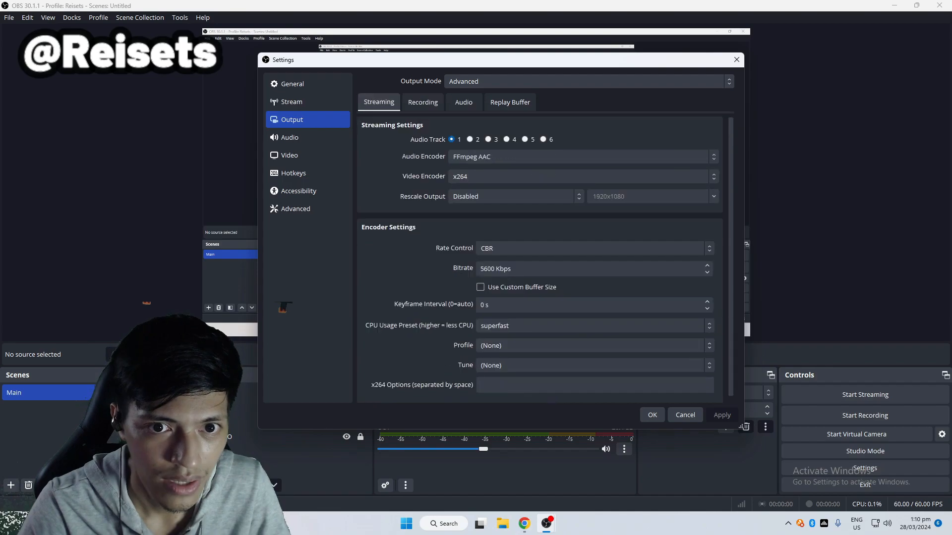
{"action": "left_click", "coordinate": [422, 103]}
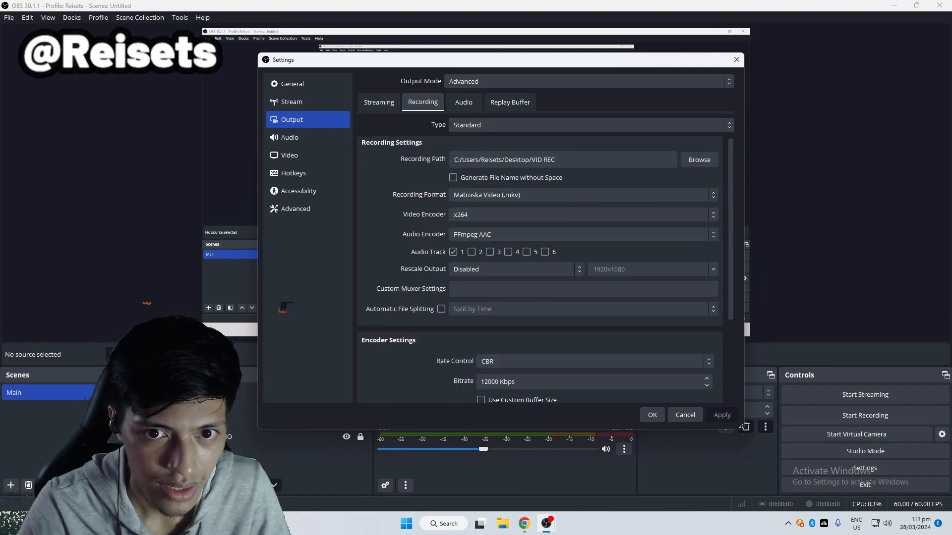
{"action": "scroll", "coordinate": [540, 248], "scroll_direction": "down", "scroll_amount": 3}
{"action": "scroll", "coordinate": [540, 268], "scroll_direction": "up", "scroll_amount": 4}
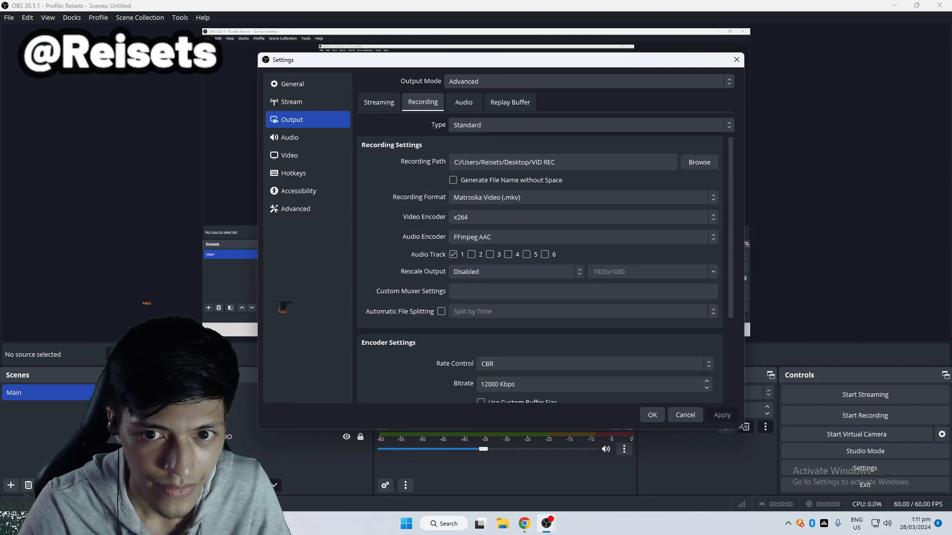
{"action": "left_click", "coordinate": [463, 103]}
{"action": "scroll", "coordinate": [583, 209], "scroll_direction": "down", "scroll_amount": 3}
{"action": "scroll", "coordinate": [582, 210], "scroll_direction": "up", "scroll_amount": 3}
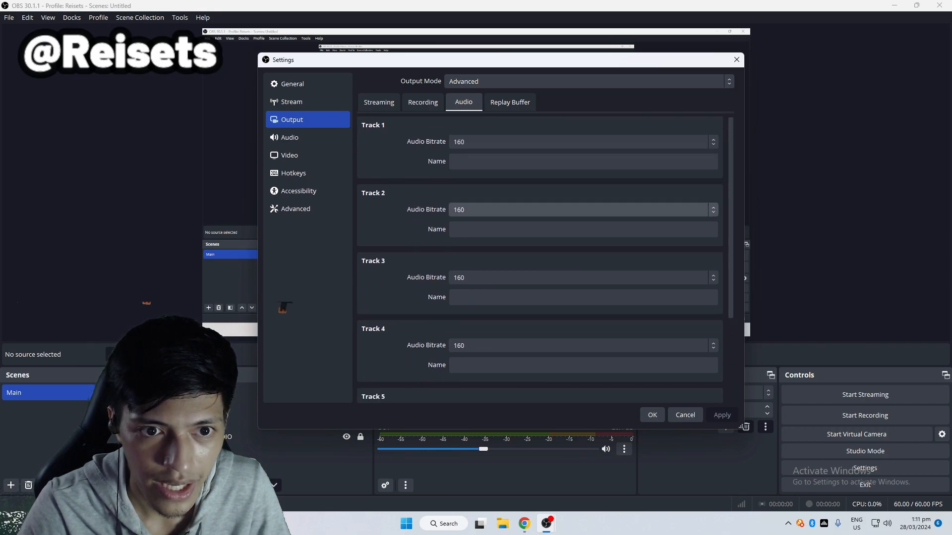
Check the base canvas resolution choices in the video settings and set the output (scaled) resolution to 1280x720.
{"action": "left_click", "coordinate": [307, 155]}
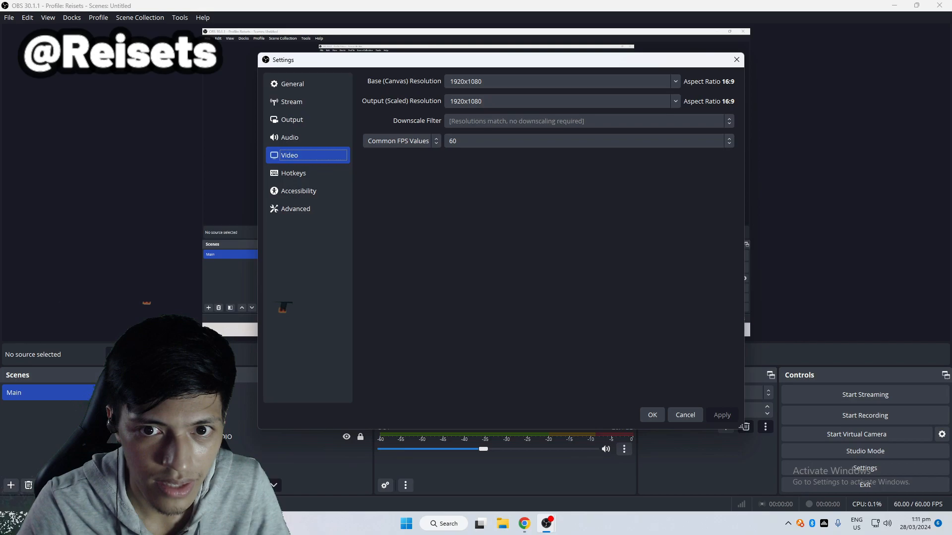
{"action": "left_click", "coordinate": [675, 101]}
{"action": "left_click", "coordinate": [675, 102]}
{"action": "left_click", "coordinate": [675, 81]}
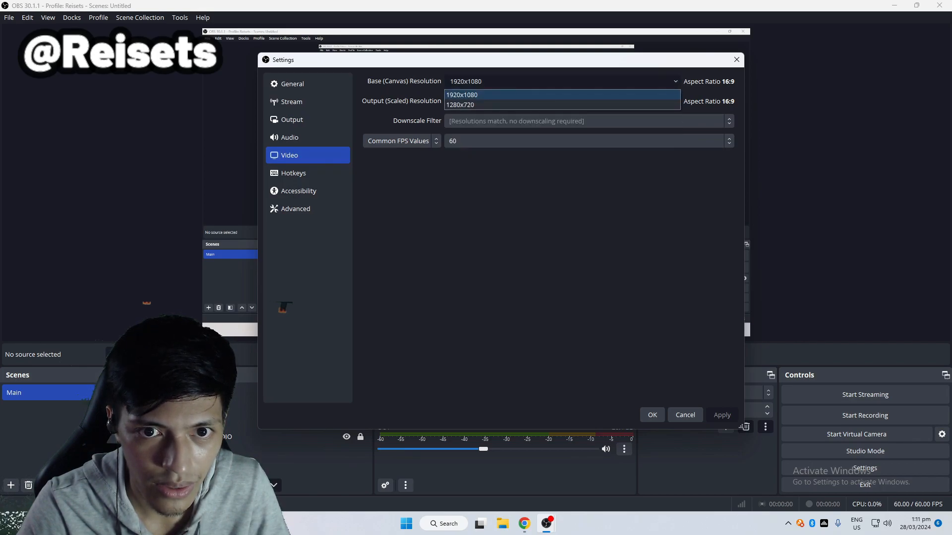
{"action": "left_click", "coordinate": [675, 82]}
{"action": "left_click", "coordinate": [675, 81]}
{"action": "left_click", "coordinate": [675, 82]}
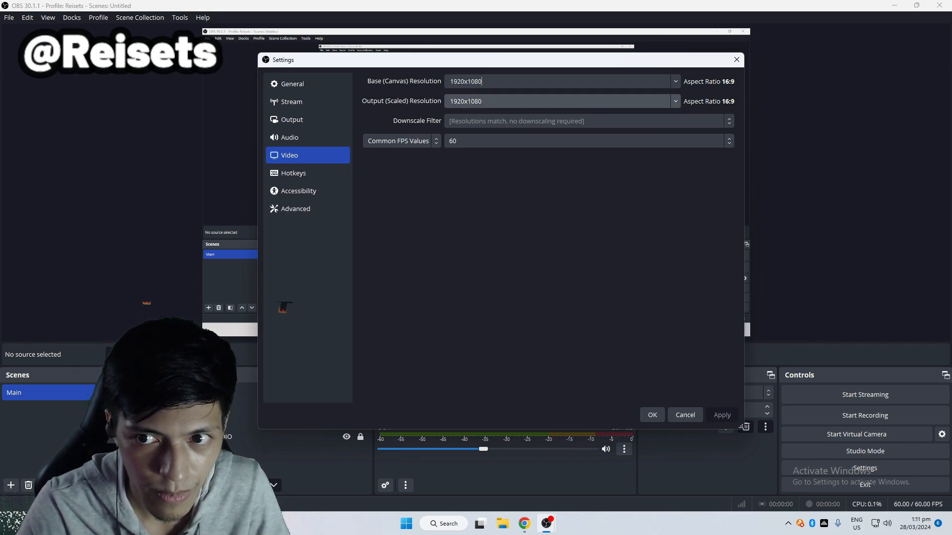
{"action": "left_click", "coordinate": [675, 101]}
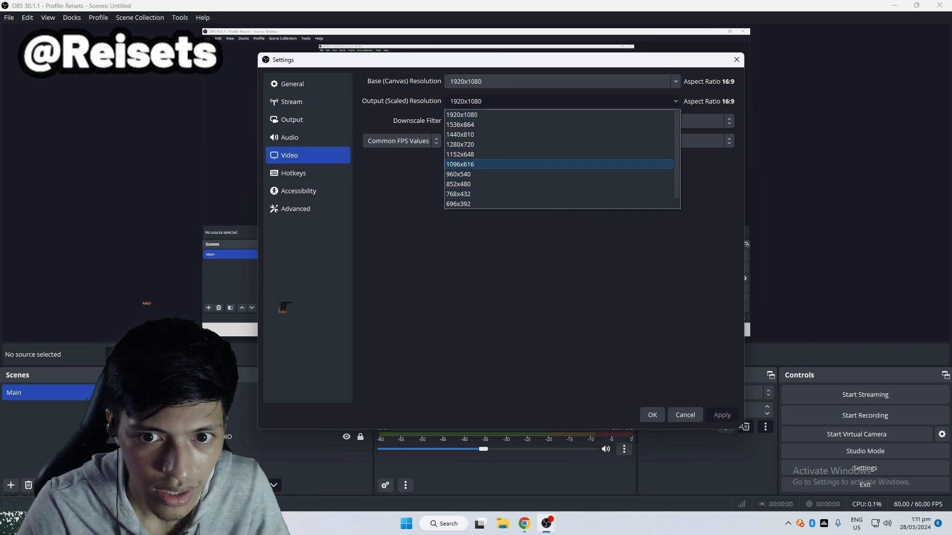
{"action": "left_click", "coordinate": [558, 144]}
Review the common FPS values and the downscale filter choices, keeping Bicubic (Sharpened scaling, 16 samples).
{"action": "left_click", "coordinate": [589, 141]}
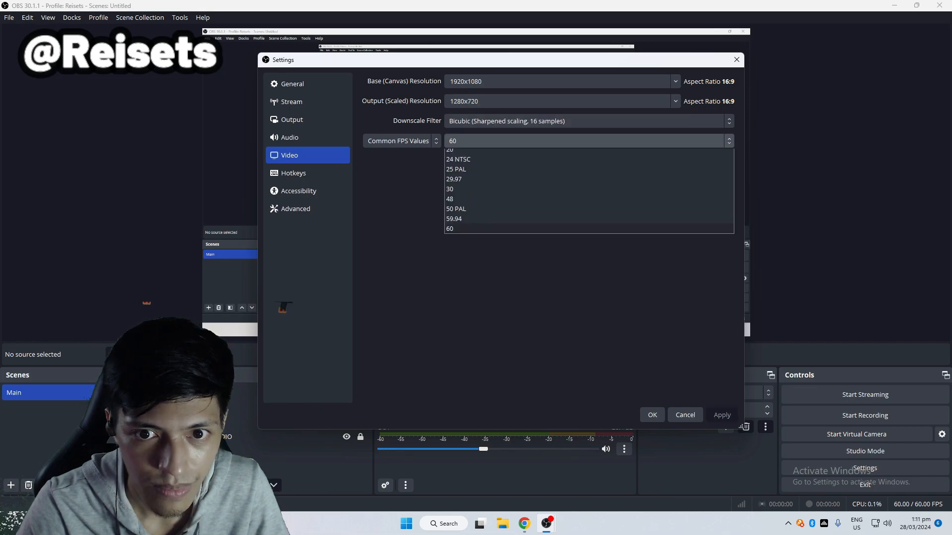
{"action": "left_click", "coordinate": [589, 141]}
{"action": "left_click", "coordinate": [589, 141]}
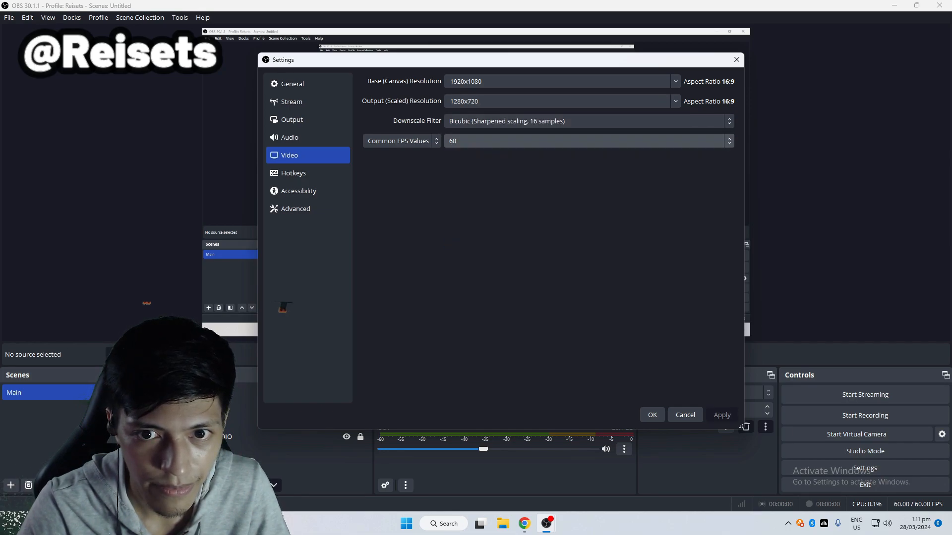
{"action": "left_click", "coordinate": [589, 141]}
{"action": "left_click", "coordinate": [589, 121]}
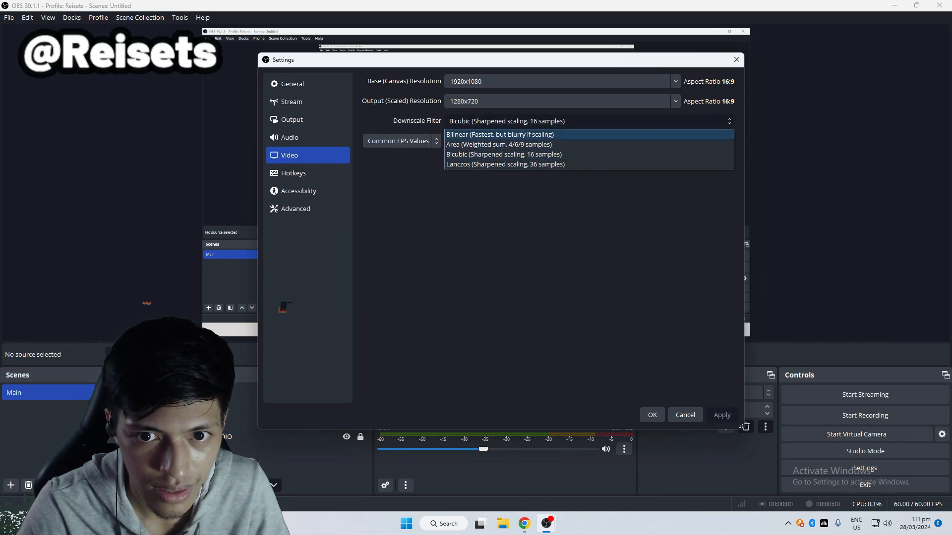
{"action": "left_click", "coordinate": [545, 154]}
Try the Bilinear and Lanczos downscale filters, return to Bicubic (Sharpened scaling, 16 samples) and apply the video settings.
{"action": "left_click", "coordinate": [589, 121]}
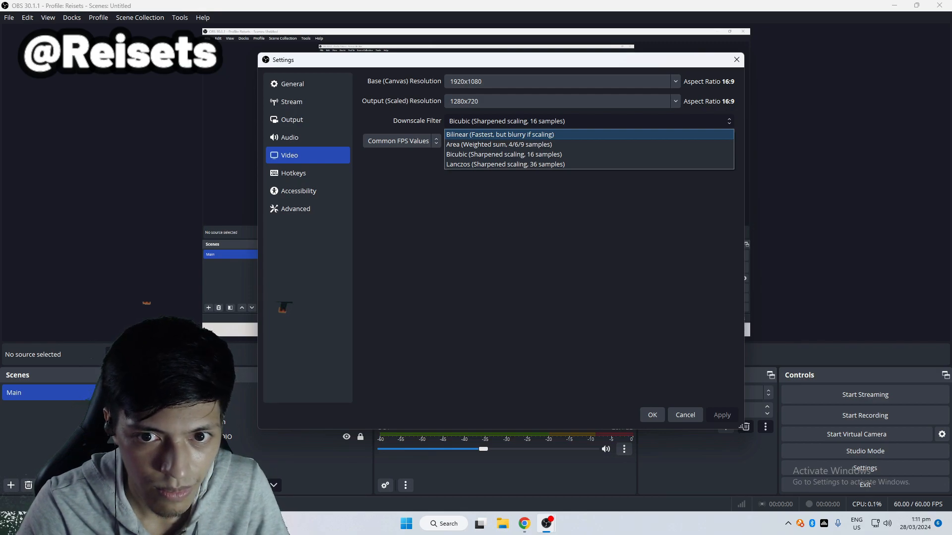
{"action": "left_click", "coordinate": [499, 134]}
{"action": "left_click", "coordinate": [589, 121]}
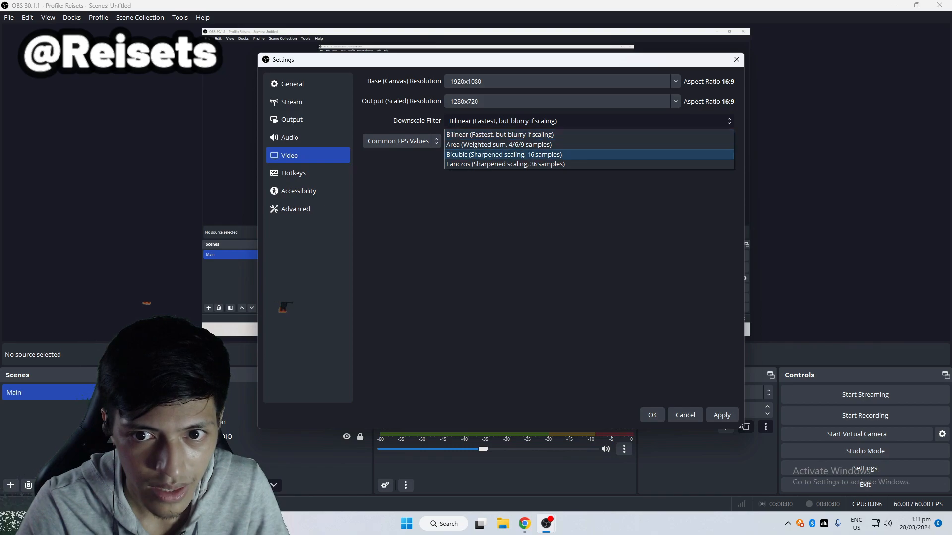
{"action": "left_click", "coordinate": [505, 164]}
{"action": "left_click", "coordinate": [589, 120]}
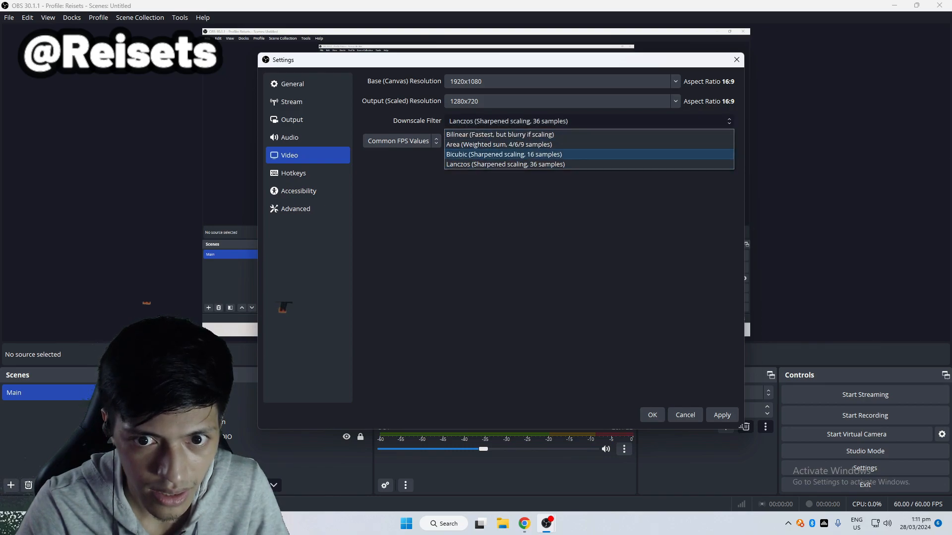
{"action": "left_click", "coordinate": [503, 154]}
{"action": "left_click", "coordinate": [722, 414]}
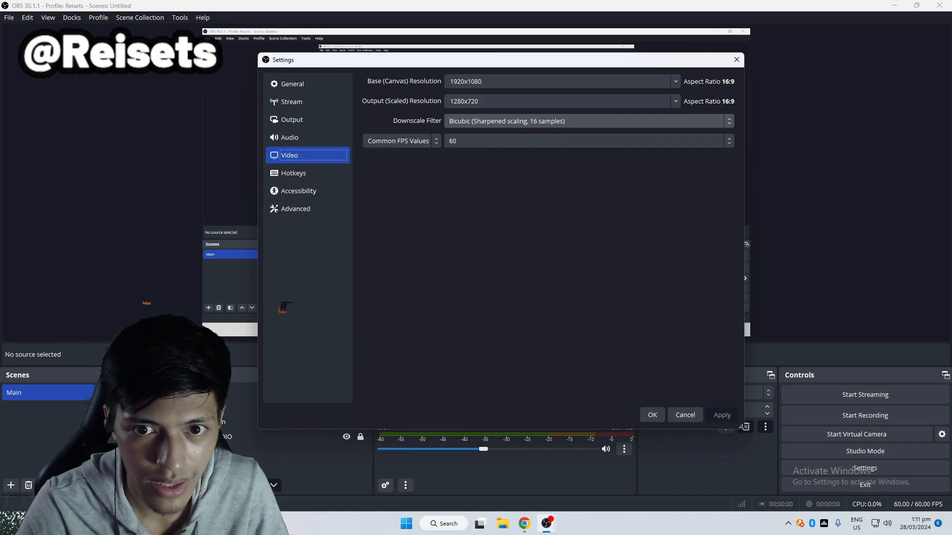
{"action": "left_click", "coordinate": [589, 121]}
{"action": "left_click", "coordinate": [504, 154]}
{"action": "left_click", "coordinate": [588, 121]}
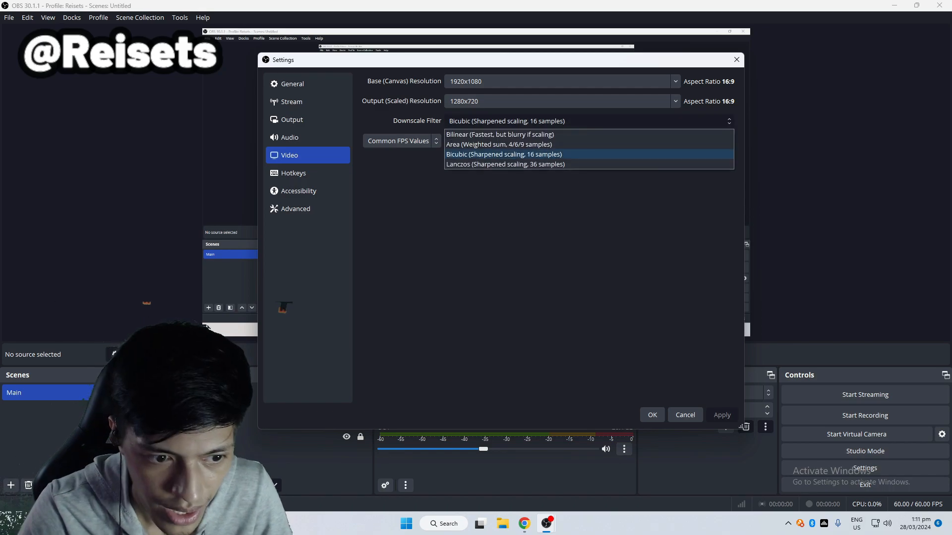
{"action": "left_click", "coordinate": [589, 121]}
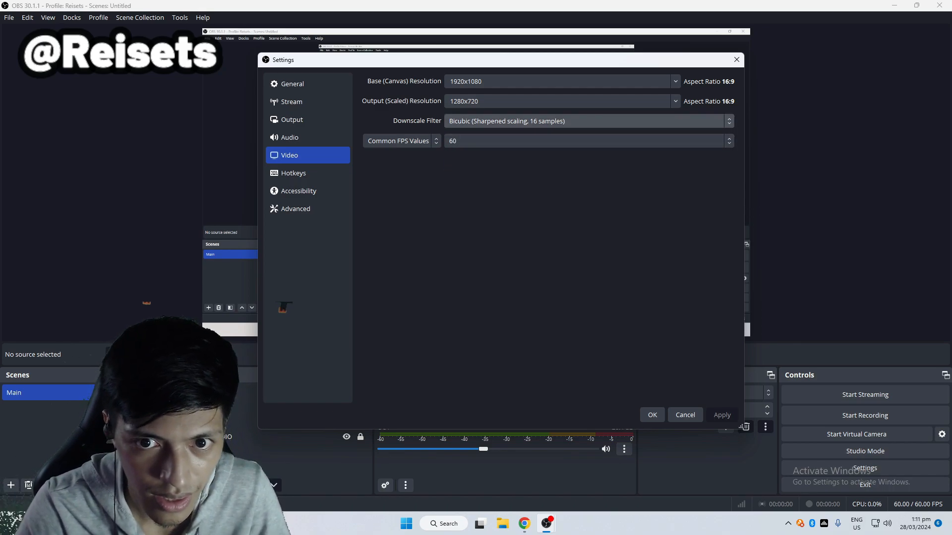
{"action": "left_click", "coordinate": [589, 121]}
{"action": "left_click", "coordinate": [589, 121]}
{"action": "left_click", "coordinate": [589, 121]}
{"action": "left_click", "coordinate": [589, 120]}
{"action": "left_click", "coordinate": [589, 121]}
{"action": "left_click", "coordinate": [589, 121]}
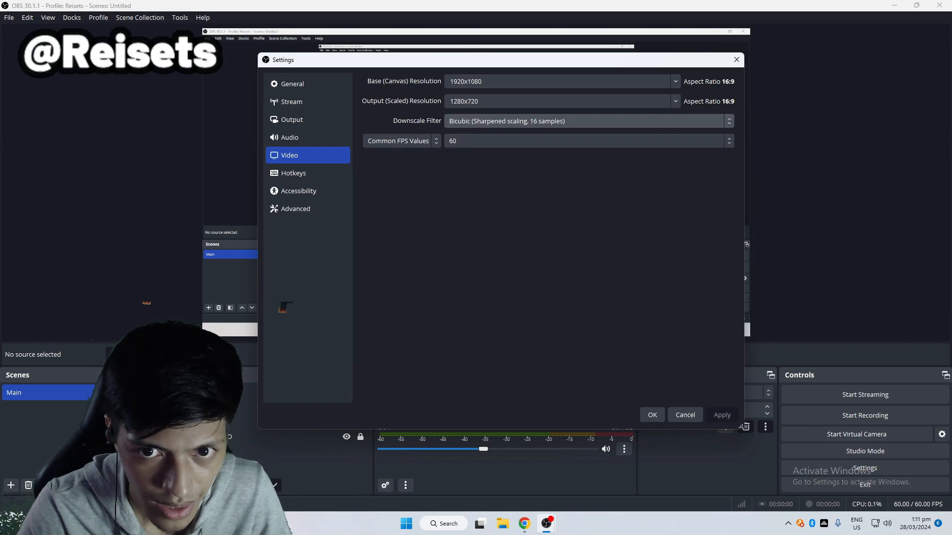
Recheck the output settings for streaming, recording and audio tracks, and close the settings with OK.
{"action": "left_click", "coordinate": [307, 119]}
{"action": "left_click", "coordinate": [308, 101]}
{"action": "left_click", "coordinate": [307, 119]}
{"action": "left_click", "coordinate": [379, 102]}
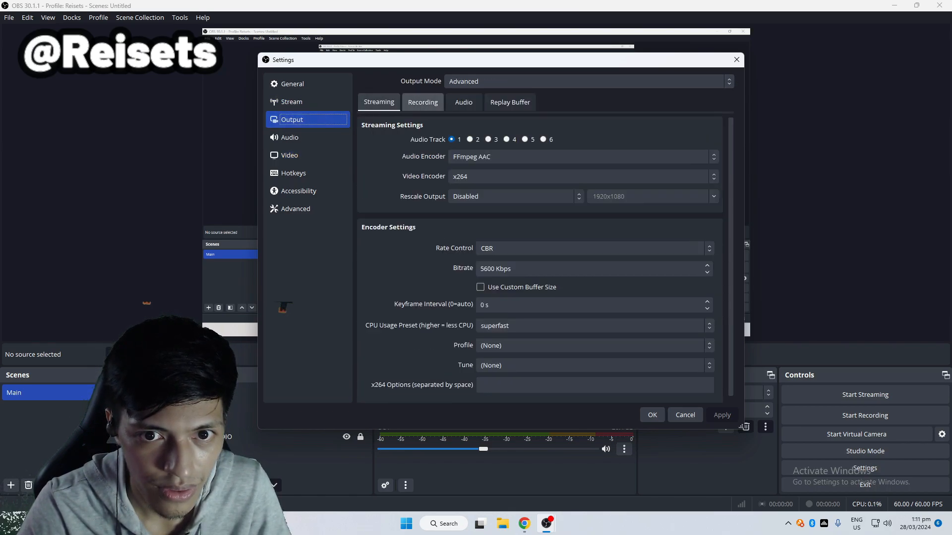
{"action": "left_click", "coordinate": [423, 102]}
{"action": "left_click", "coordinate": [464, 102]}
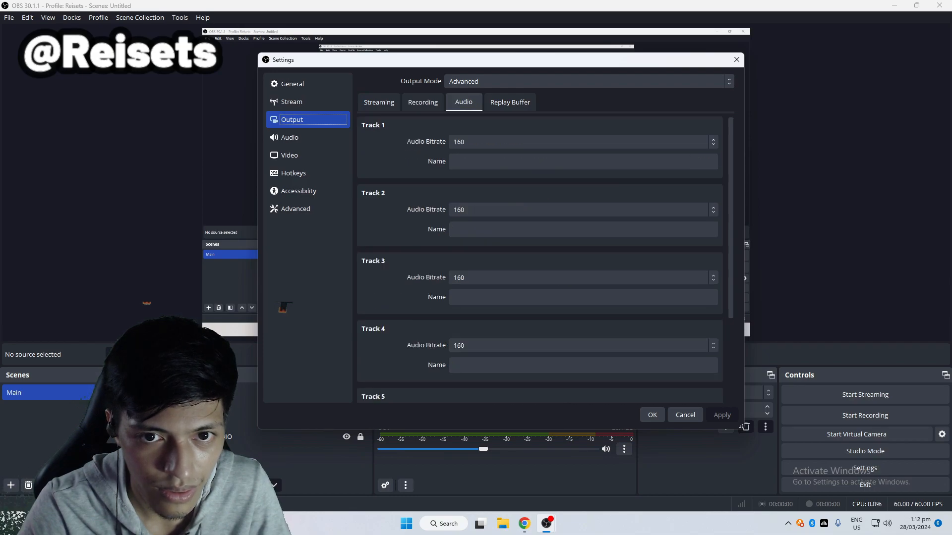
{"action": "left_click", "coordinate": [379, 103]}
{"action": "left_click", "coordinate": [423, 103]}
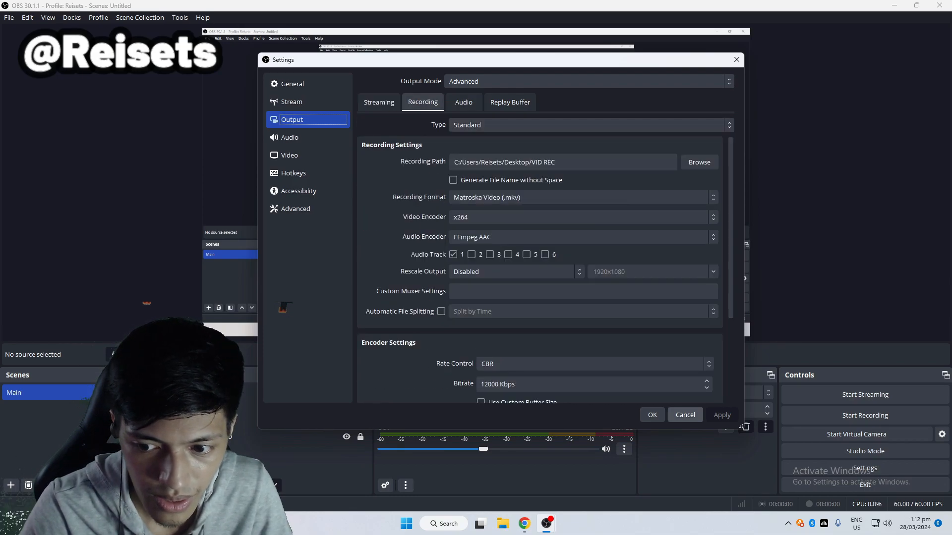
{"action": "left_click", "coordinate": [379, 102]}
{"action": "left_click", "coordinate": [652, 415]}
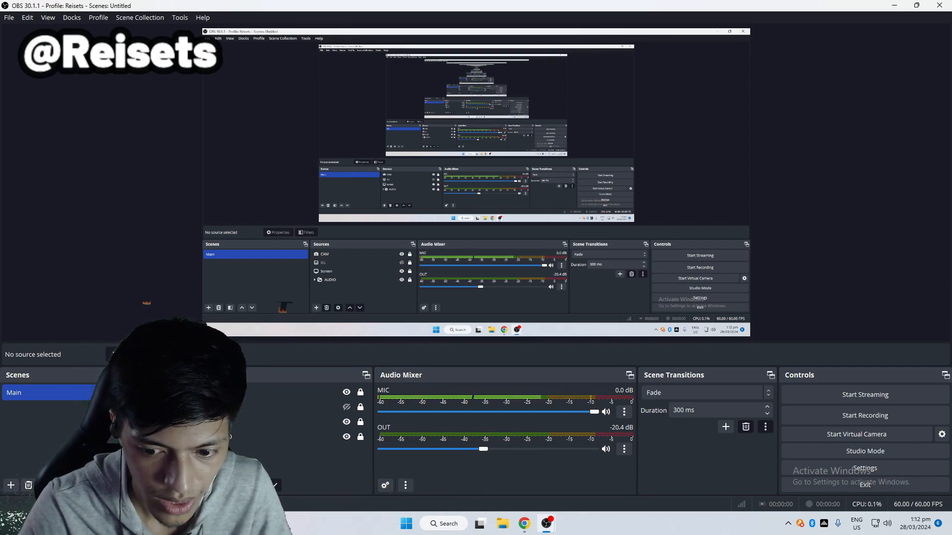
Switch to Chrome and bring up the Bitrate Calculator page to review the recommended and maximum stream bitrates.
{"action": "left_click", "coordinate": [524, 523]}
{"action": "key", "text": "ctrl+Tab"}
{"action": "key", "text": "ctrl+Tab"}
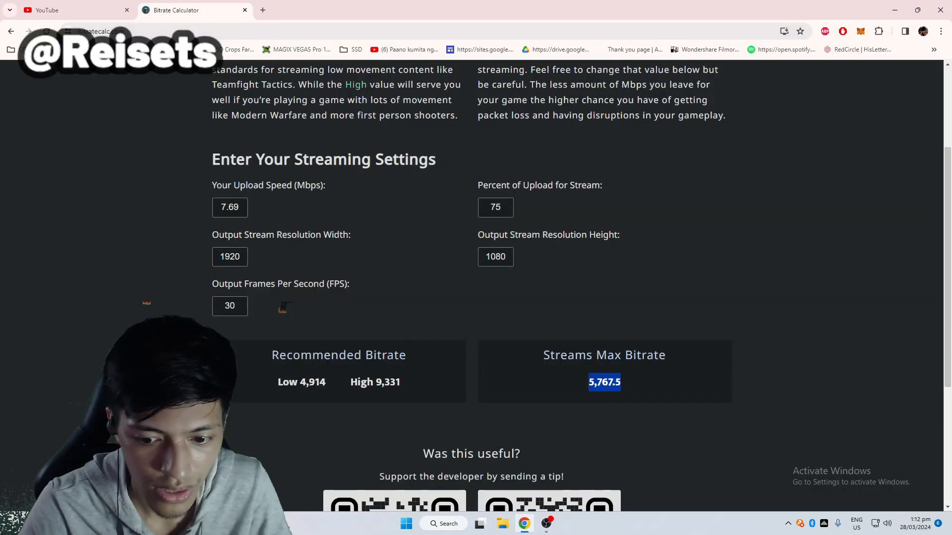
{"action": "mouse_move", "coordinate": [546, 524]}
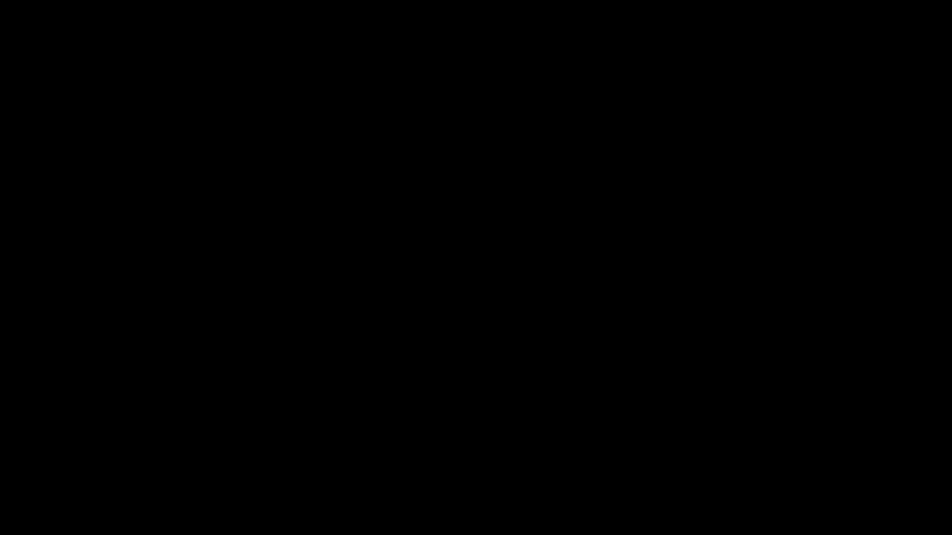